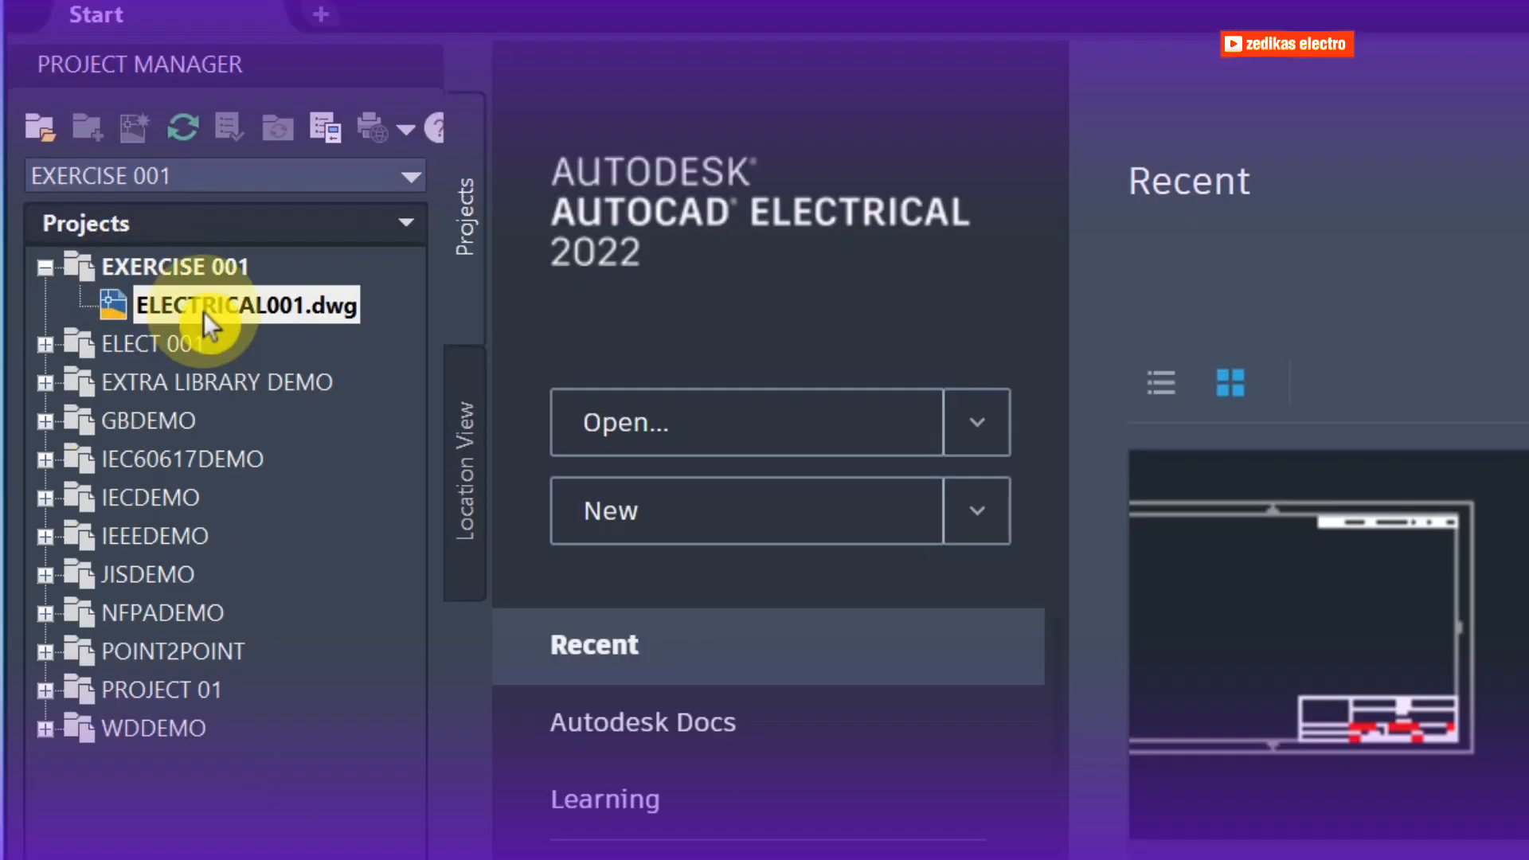
# Open the drawing ELECTRICAL001.dwg from the EXERCISE 001 project
pyautogui.click(194, 346)
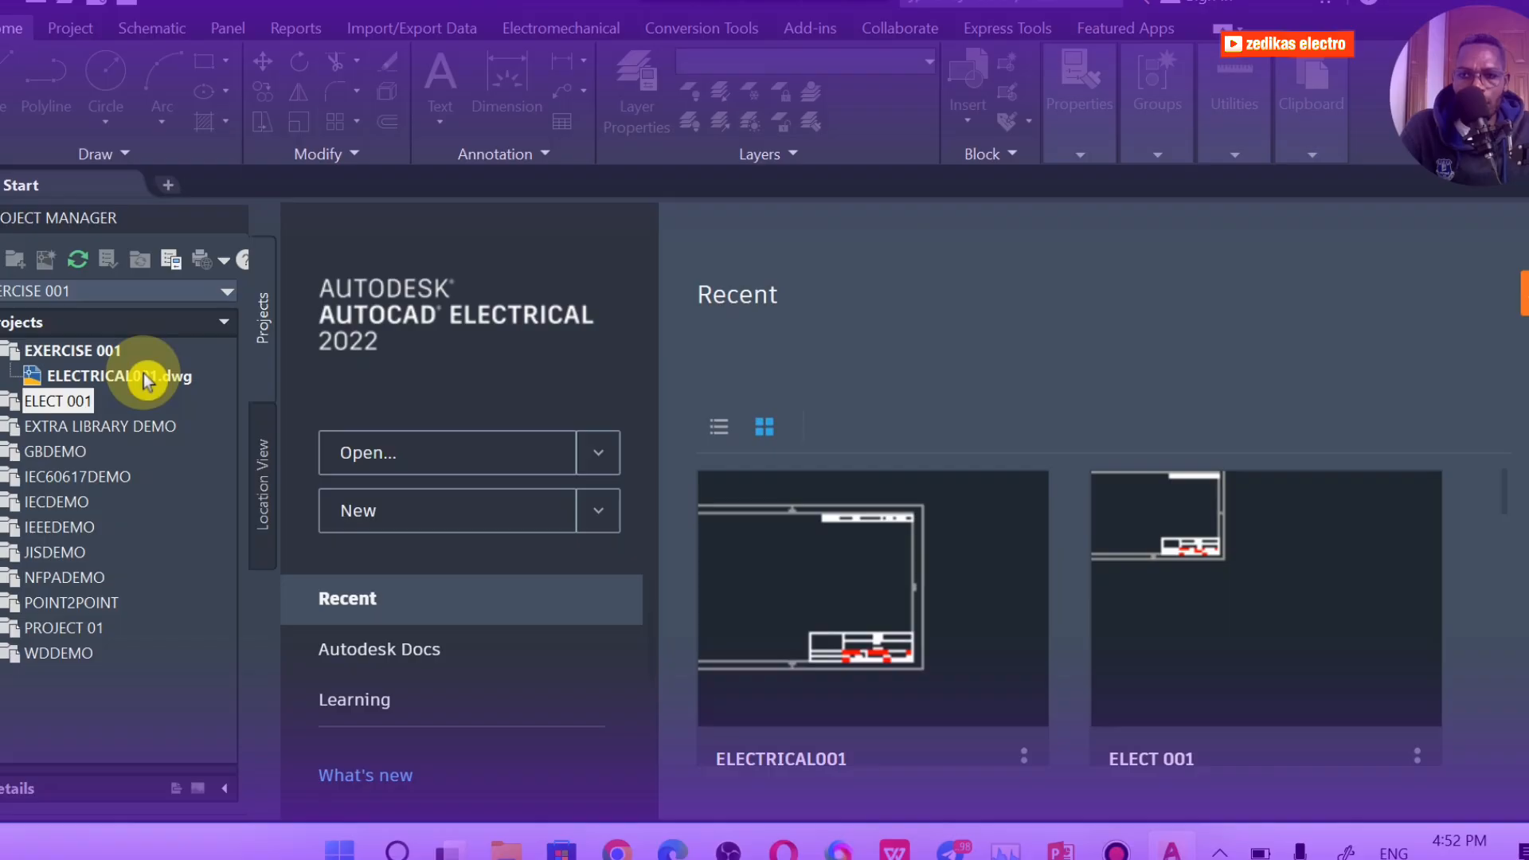
pyautogui.doubleClick(144, 378)
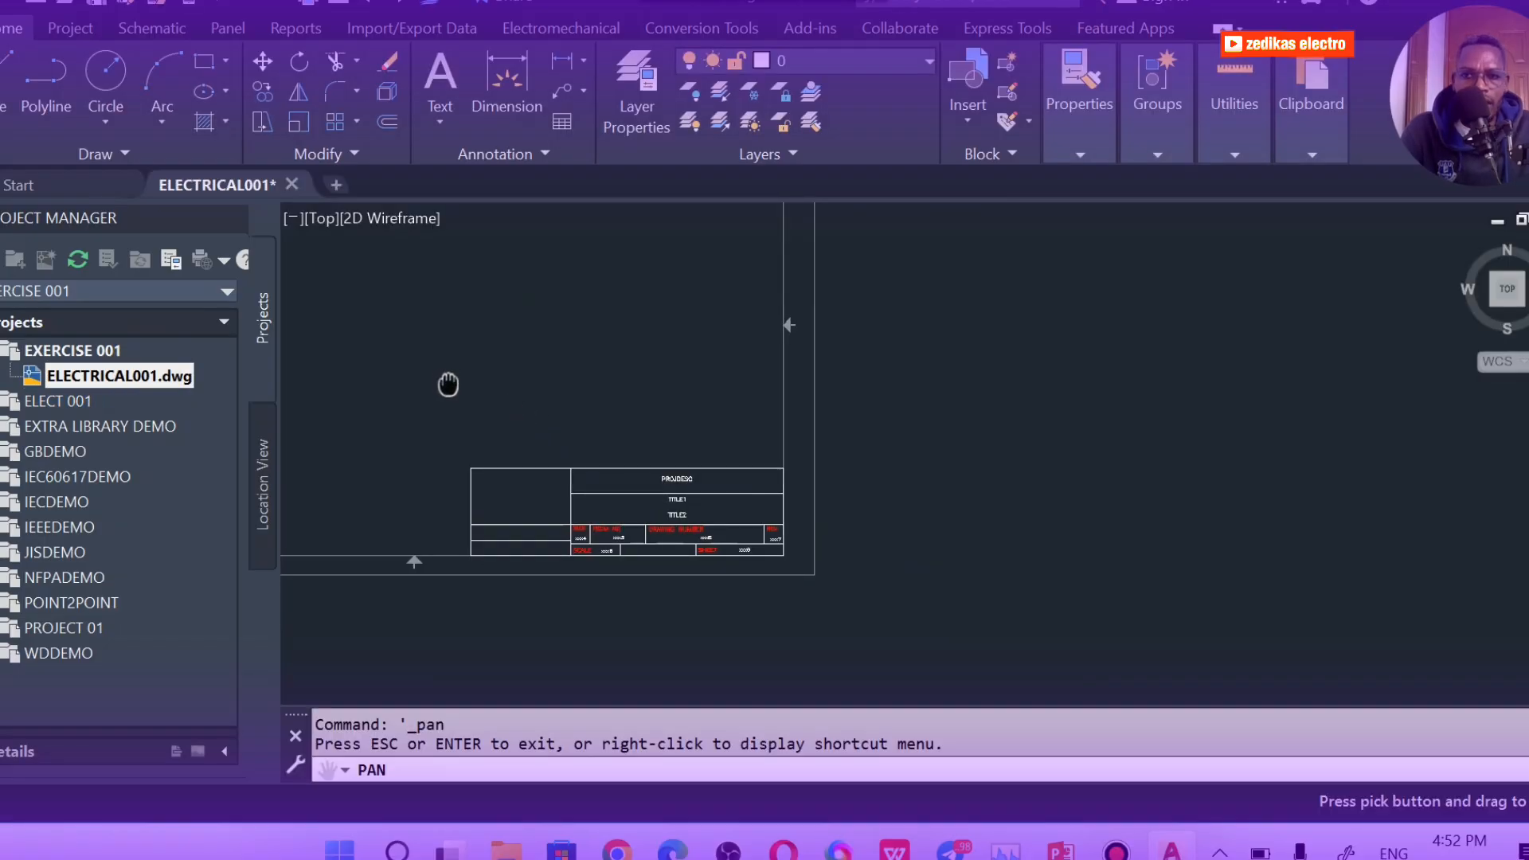
# Examine the sheet and the placeholder texts in its title block
pyautogui.moveTo(449, 385); pyautogui.dragTo(900, 431, button='middle')
pyautogui.moveTo(626, 369)
pyautogui.mouseDown(button='middle')
pyautogui.moveTo(588, 511)
pyautogui.moveTo(514, 440)
pyautogui.mouseUp(button='middle')
pyautogui.scroll(2, 724, 558)
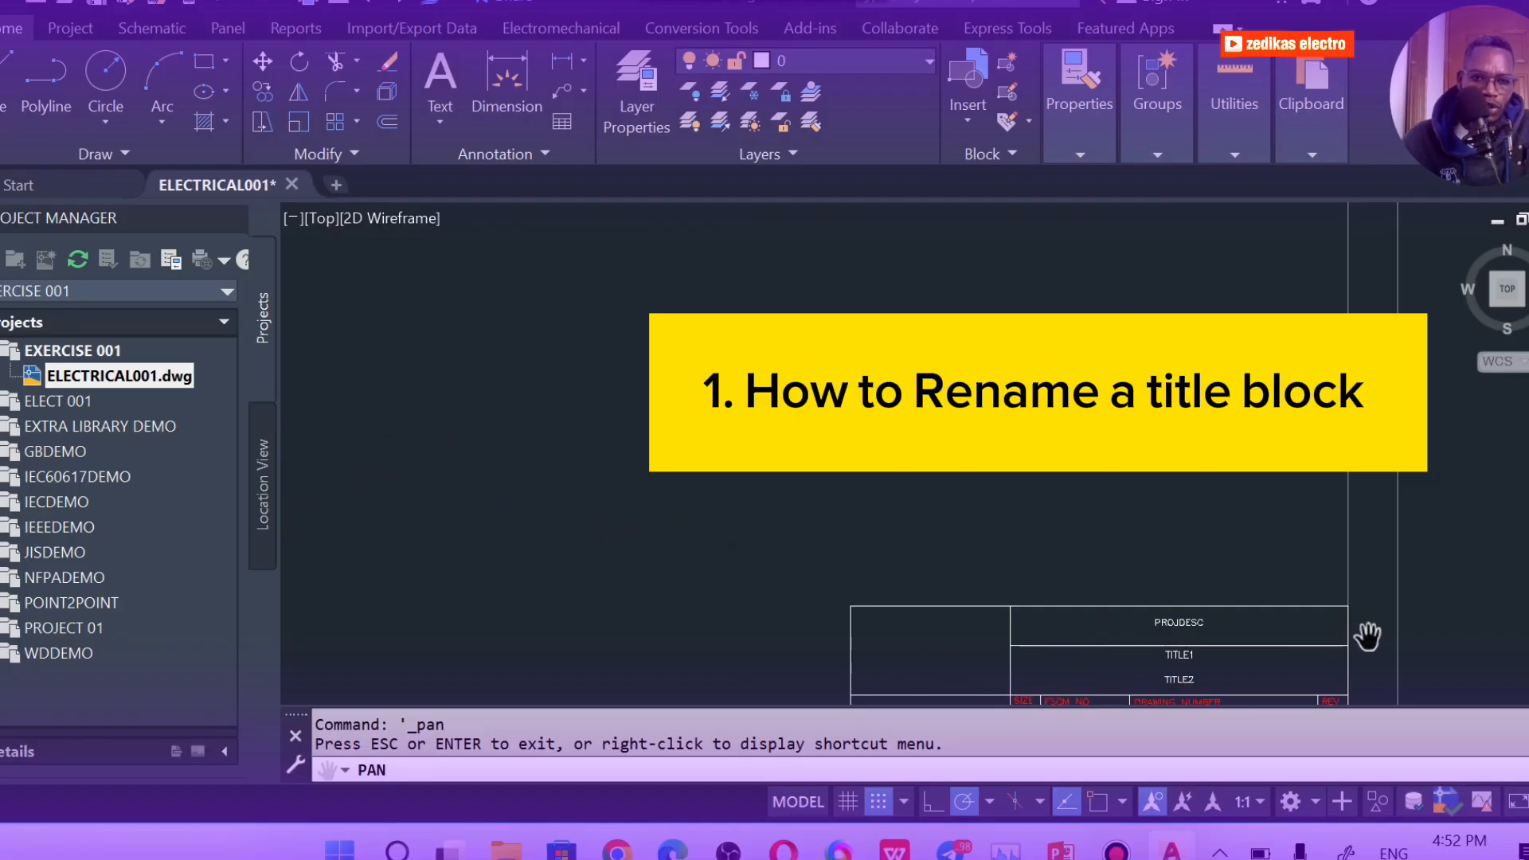
pyautogui.scroll(5, 1239, 635)
pyautogui.scroll(2, 1087, 643)
pyautogui.scroll(-6, 841, 562)
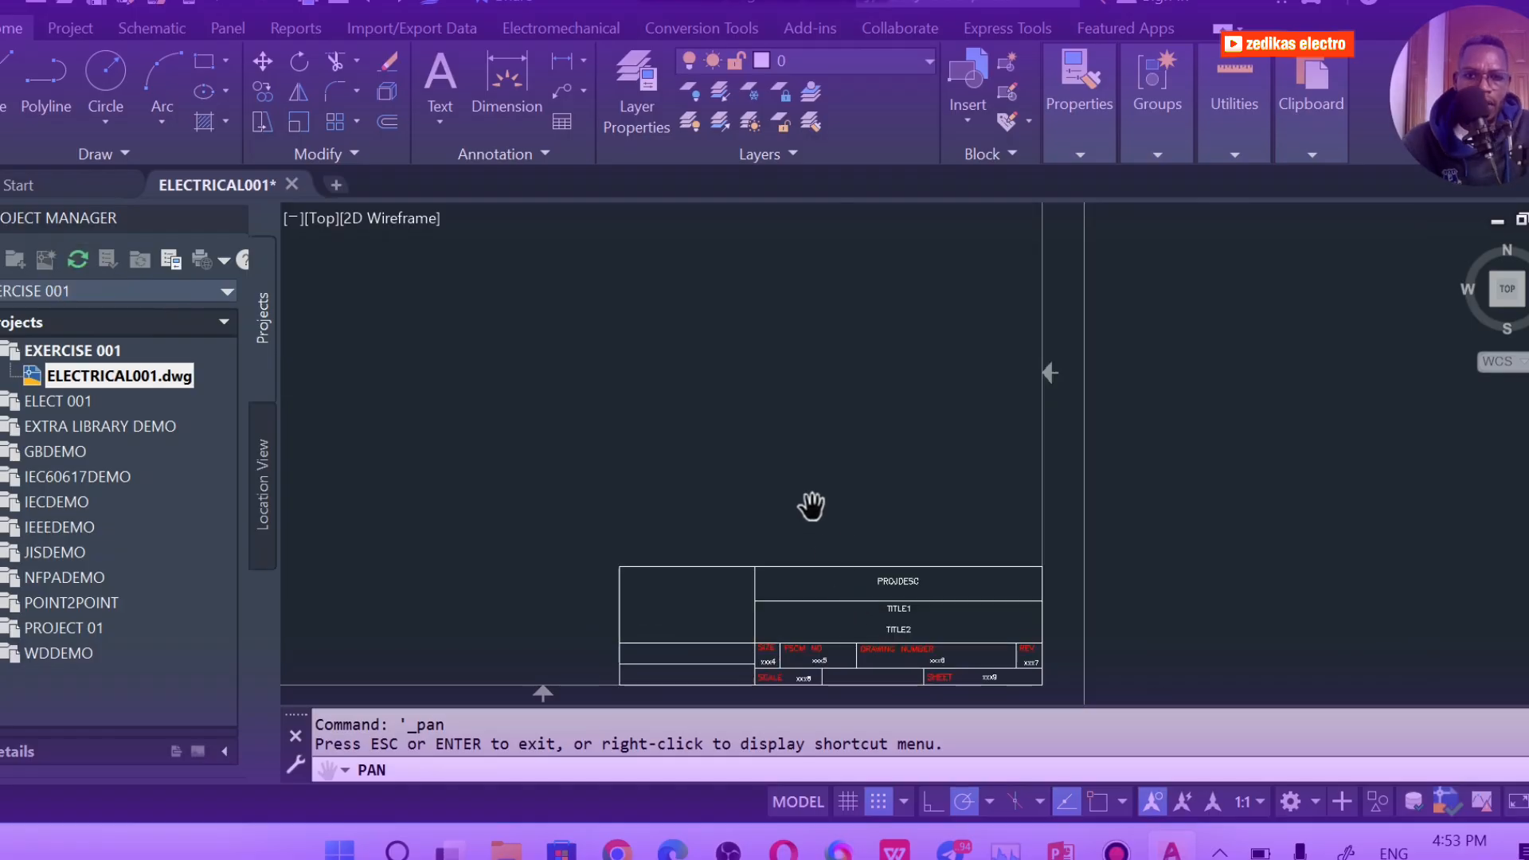
pyautogui.scroll(5, 785, 478)
pyautogui.scroll(-7, 785, 478)
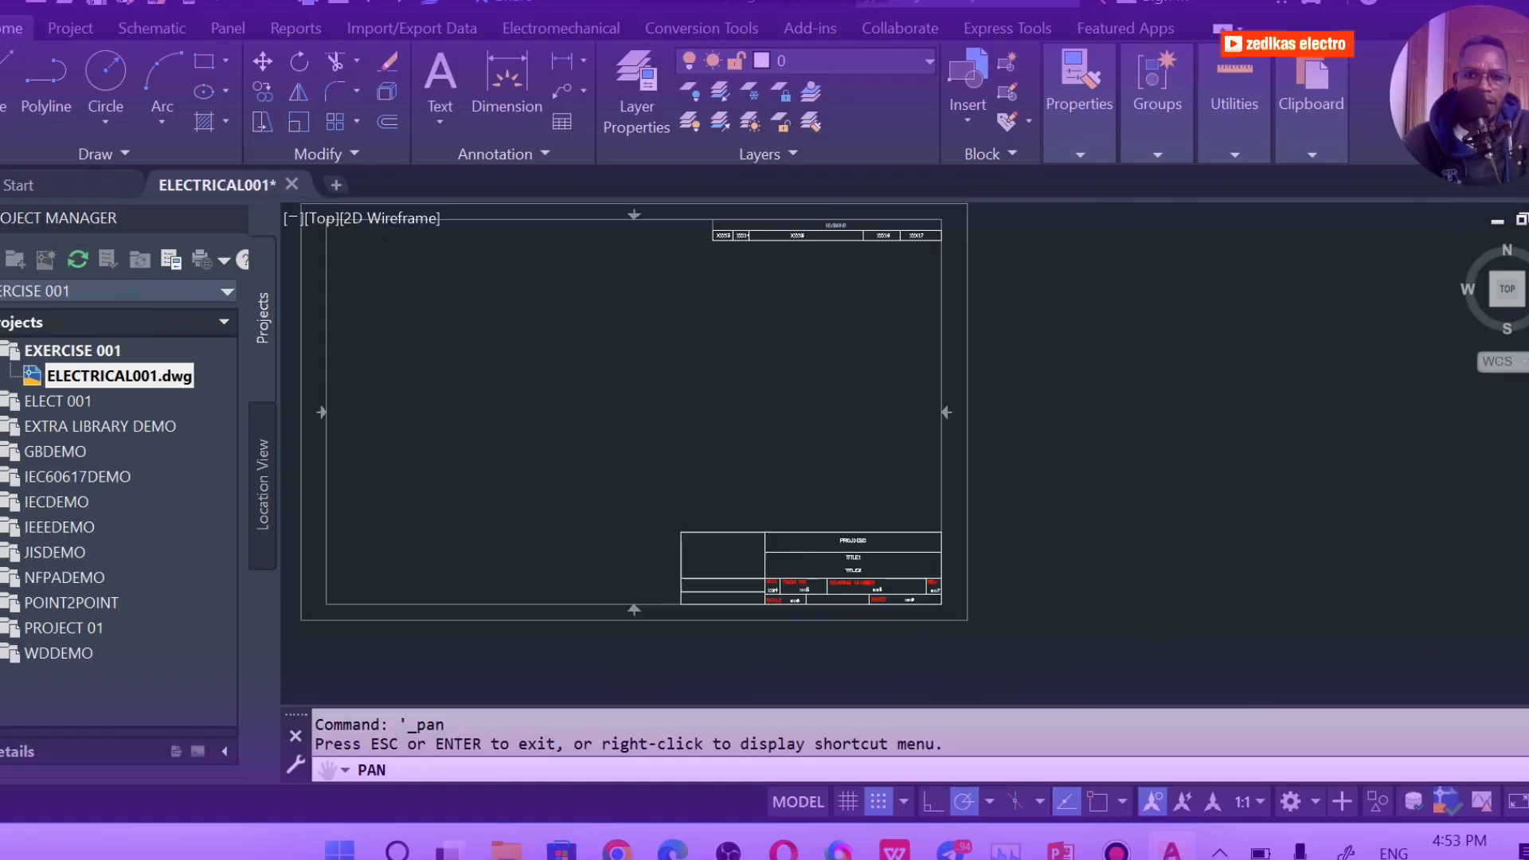
pyautogui.scroll(2, 788, 485)
pyautogui.scroll(5, 852, 641)
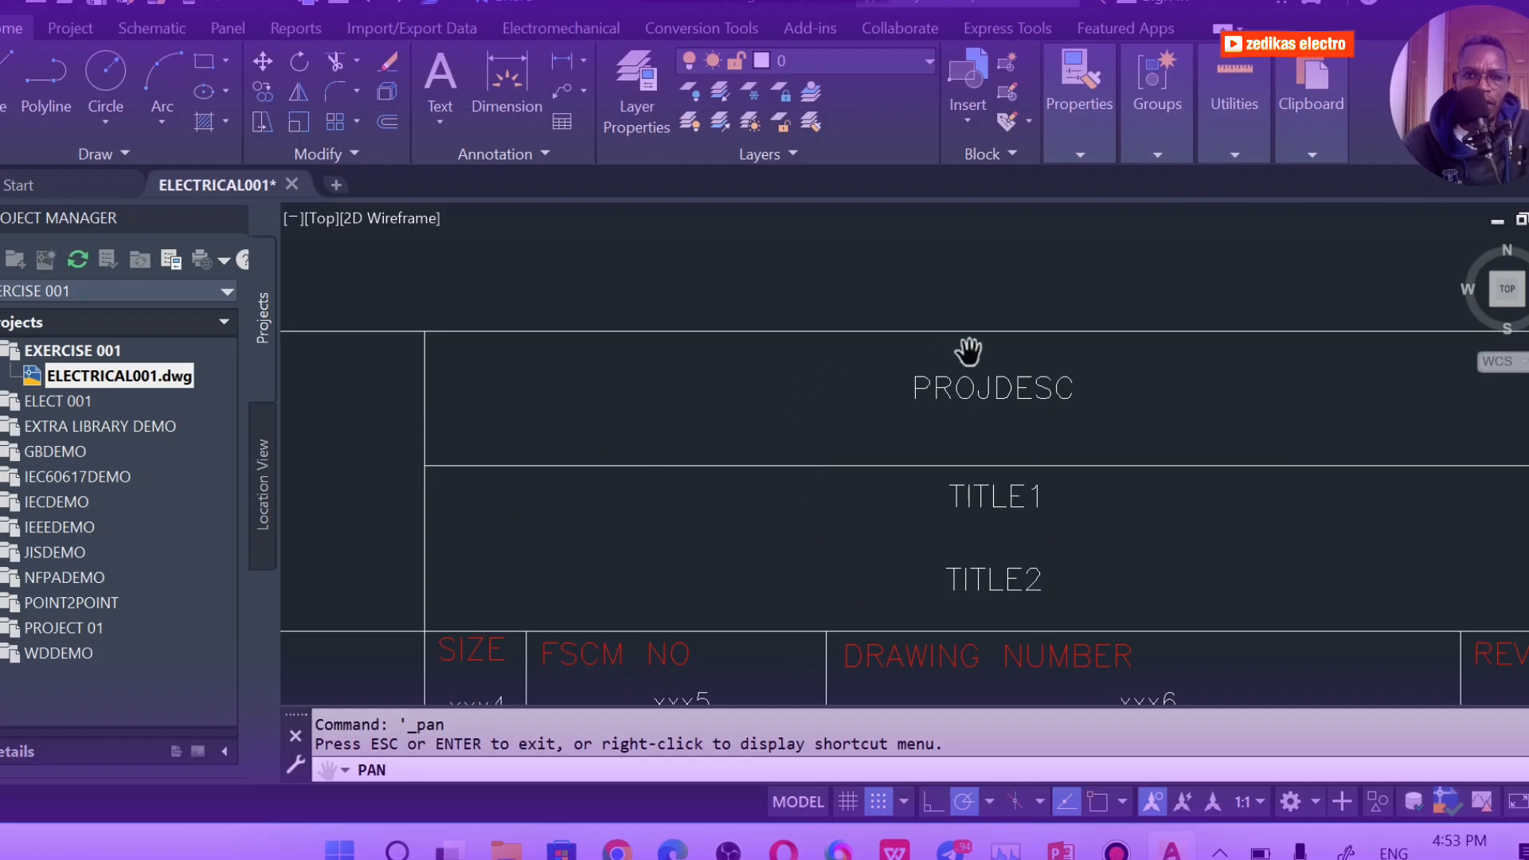
pyautogui.scroll(2, 986, 413)
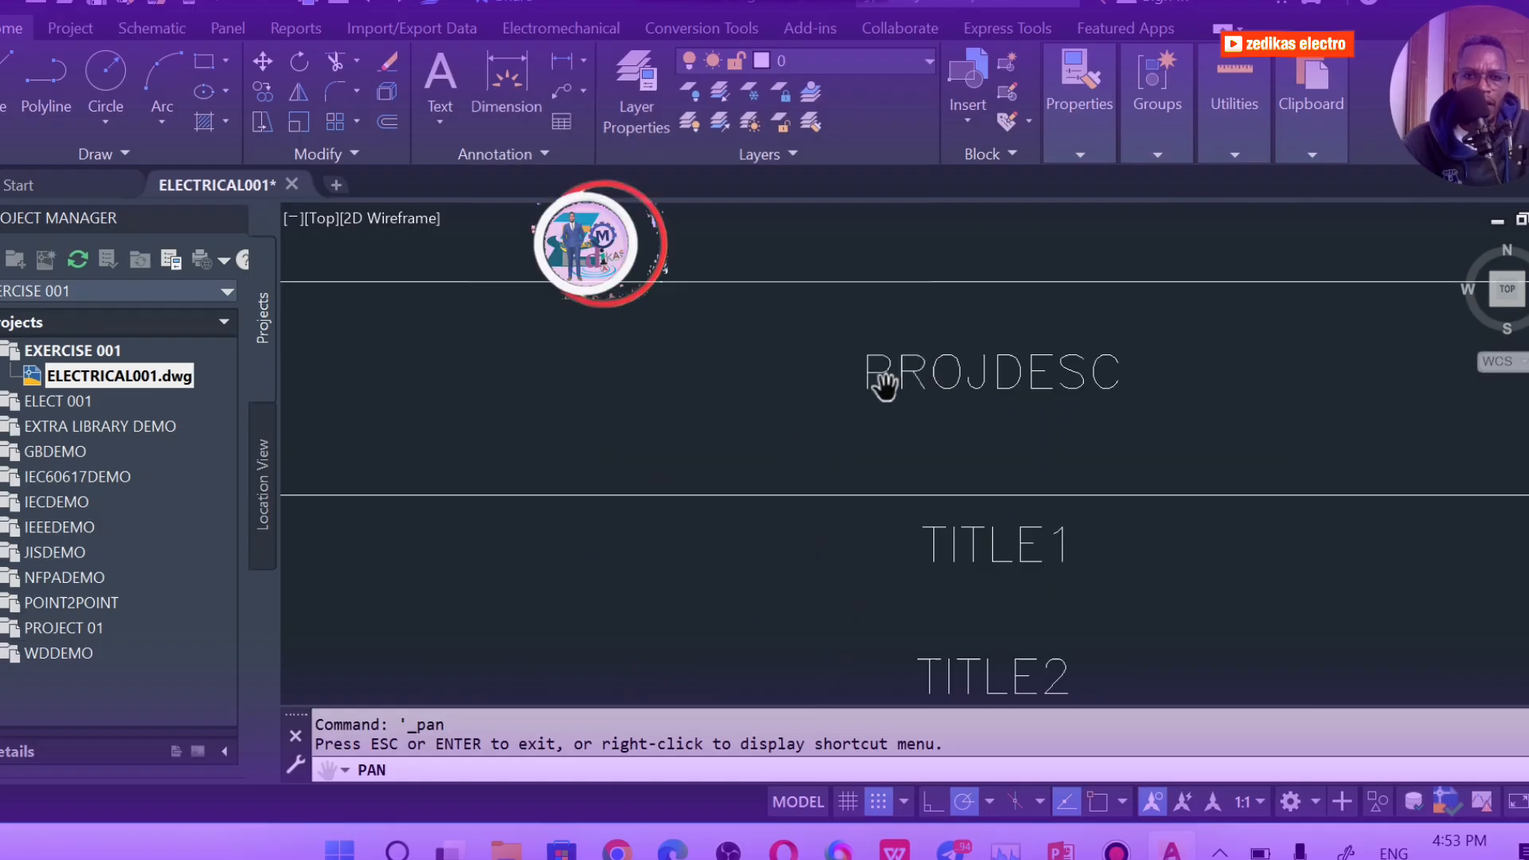
pyautogui.press('Escape')
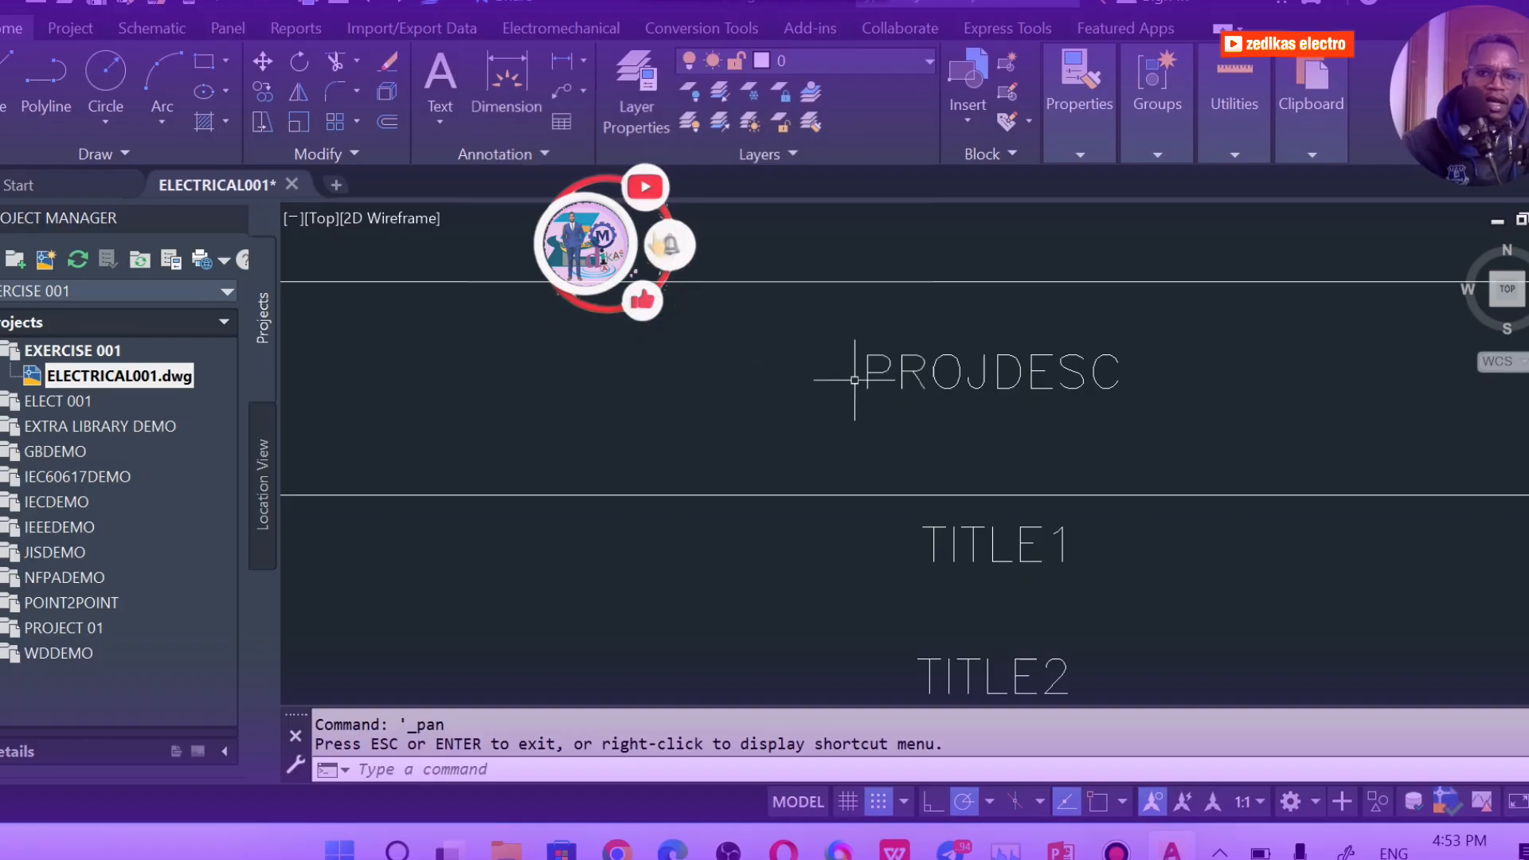
# Open the title block's attributes for editing and set the PROJDESC value to "electrical design -02"
pyautogui.hotkey('ctrl', 'a')
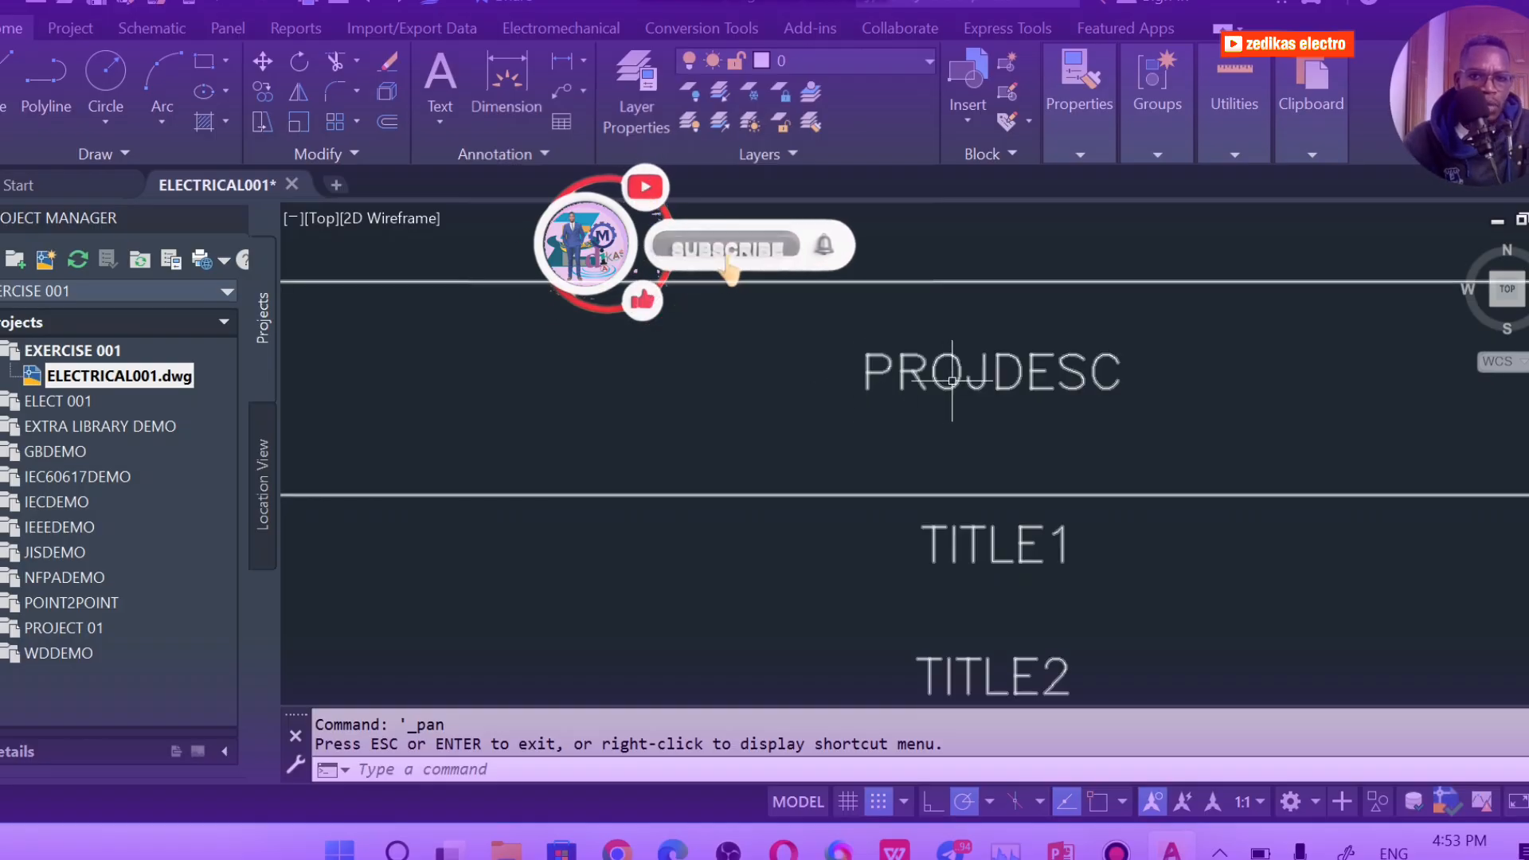
pyautogui.press('Escape')
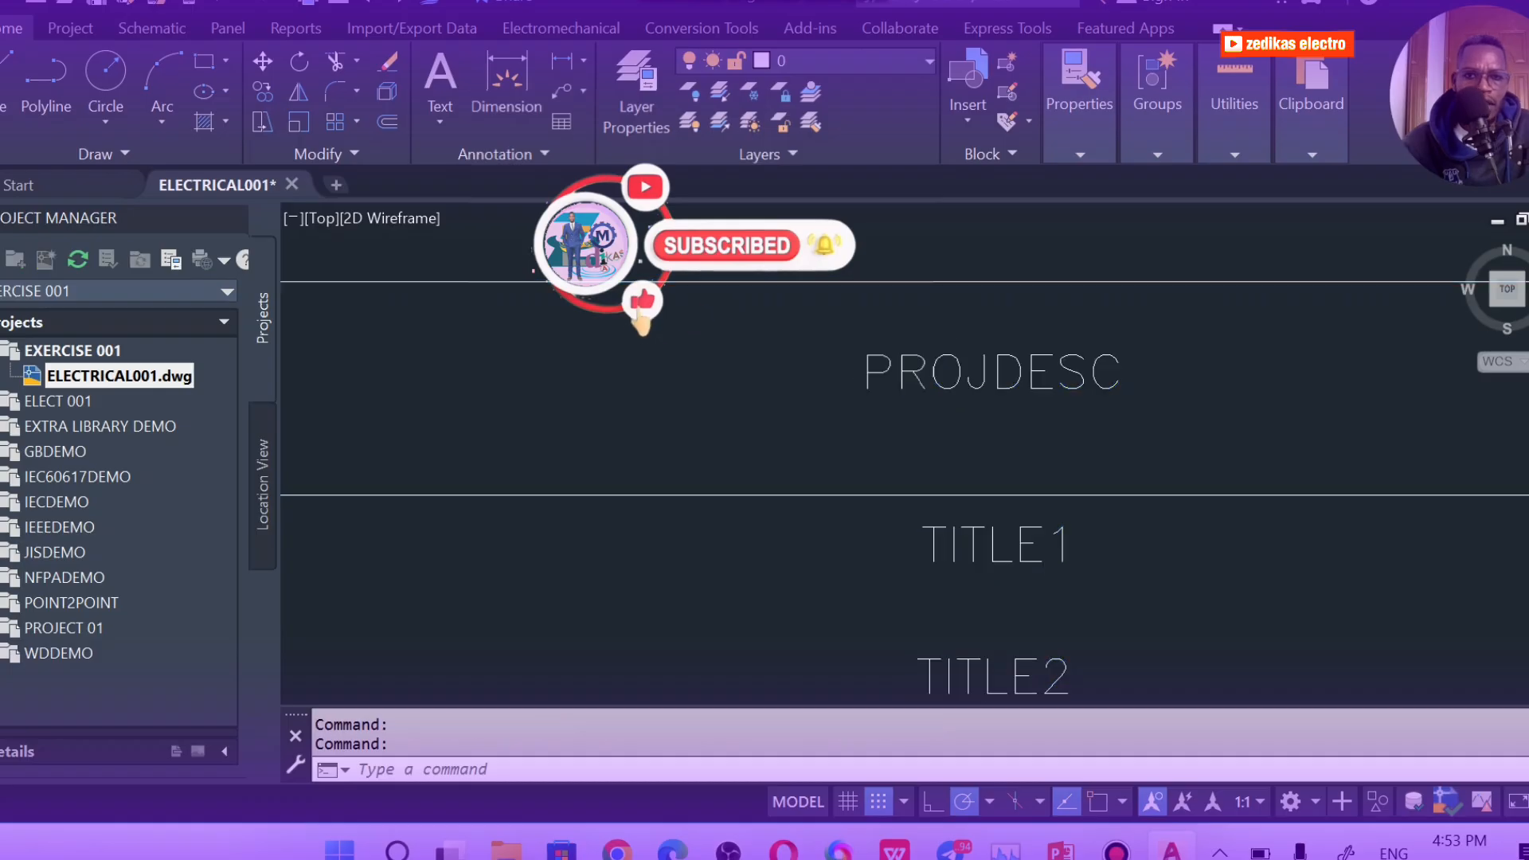
pyautogui.doubleClick(891, 356)
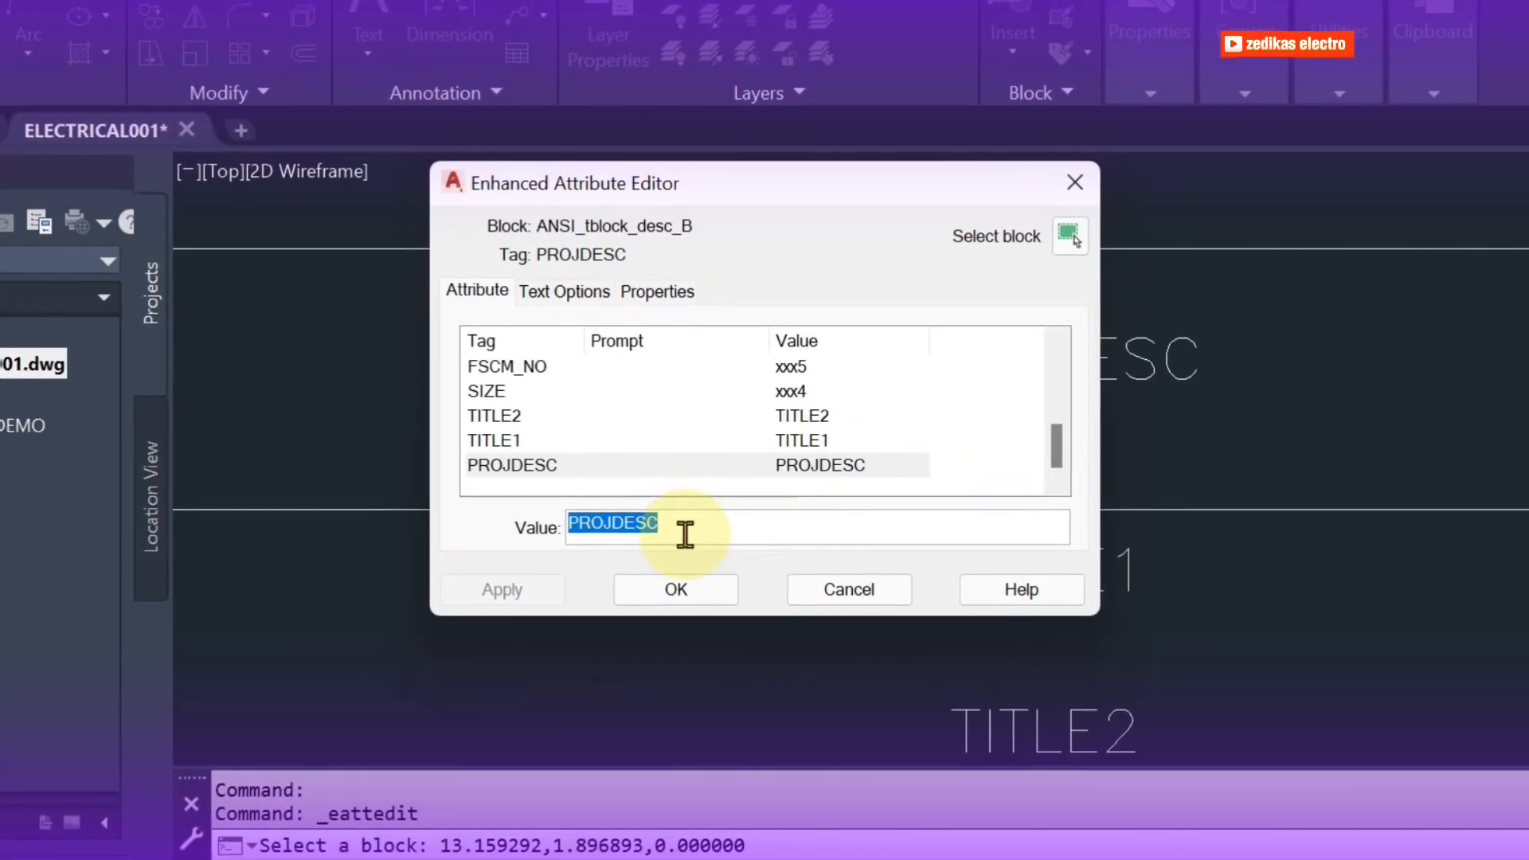
pyautogui.press('BackSpace')
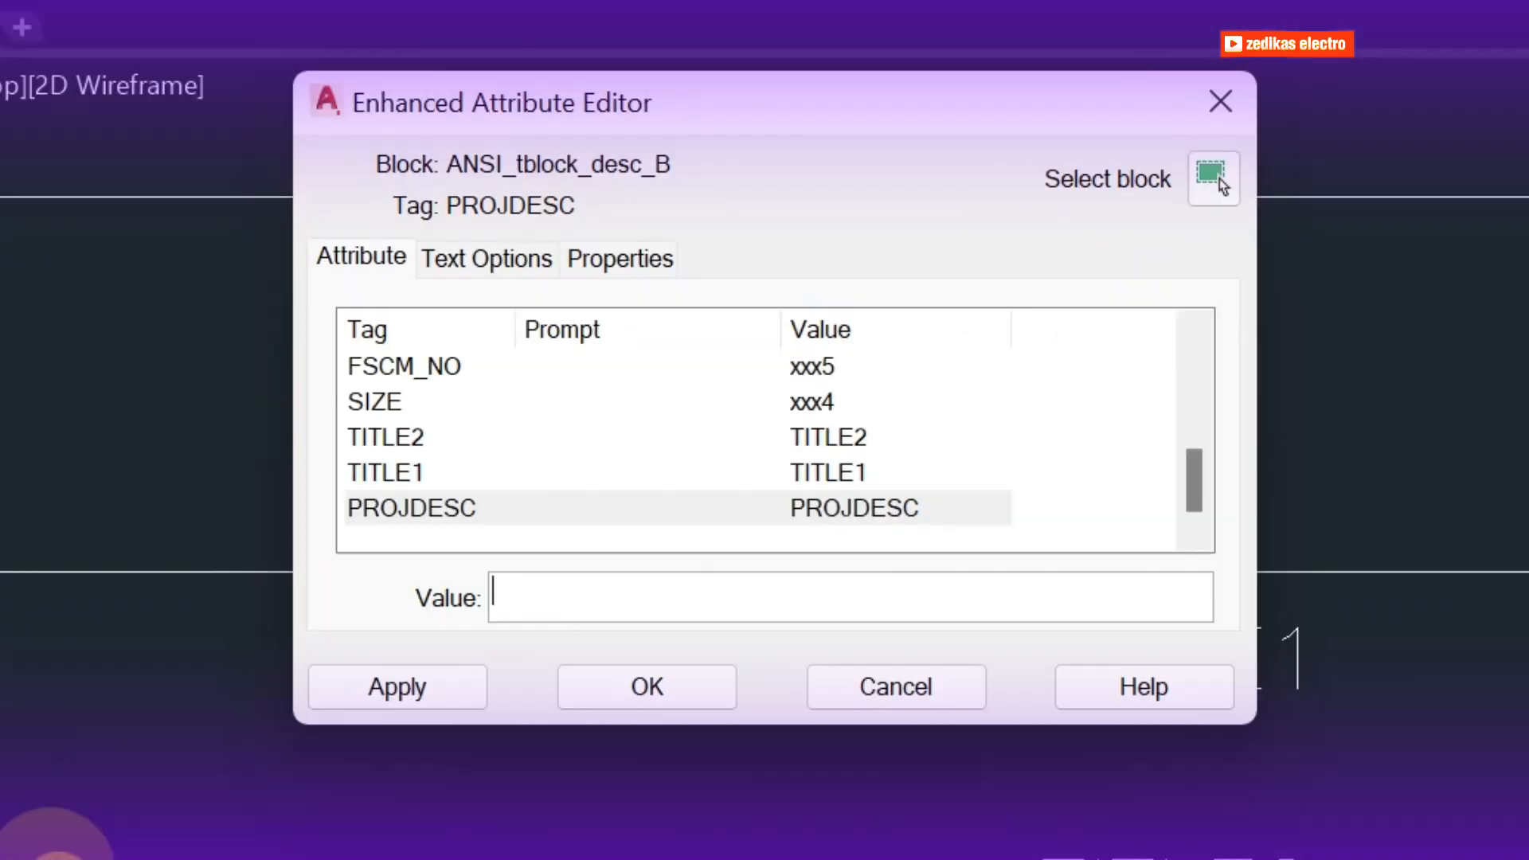
pyautogui.write('elec')
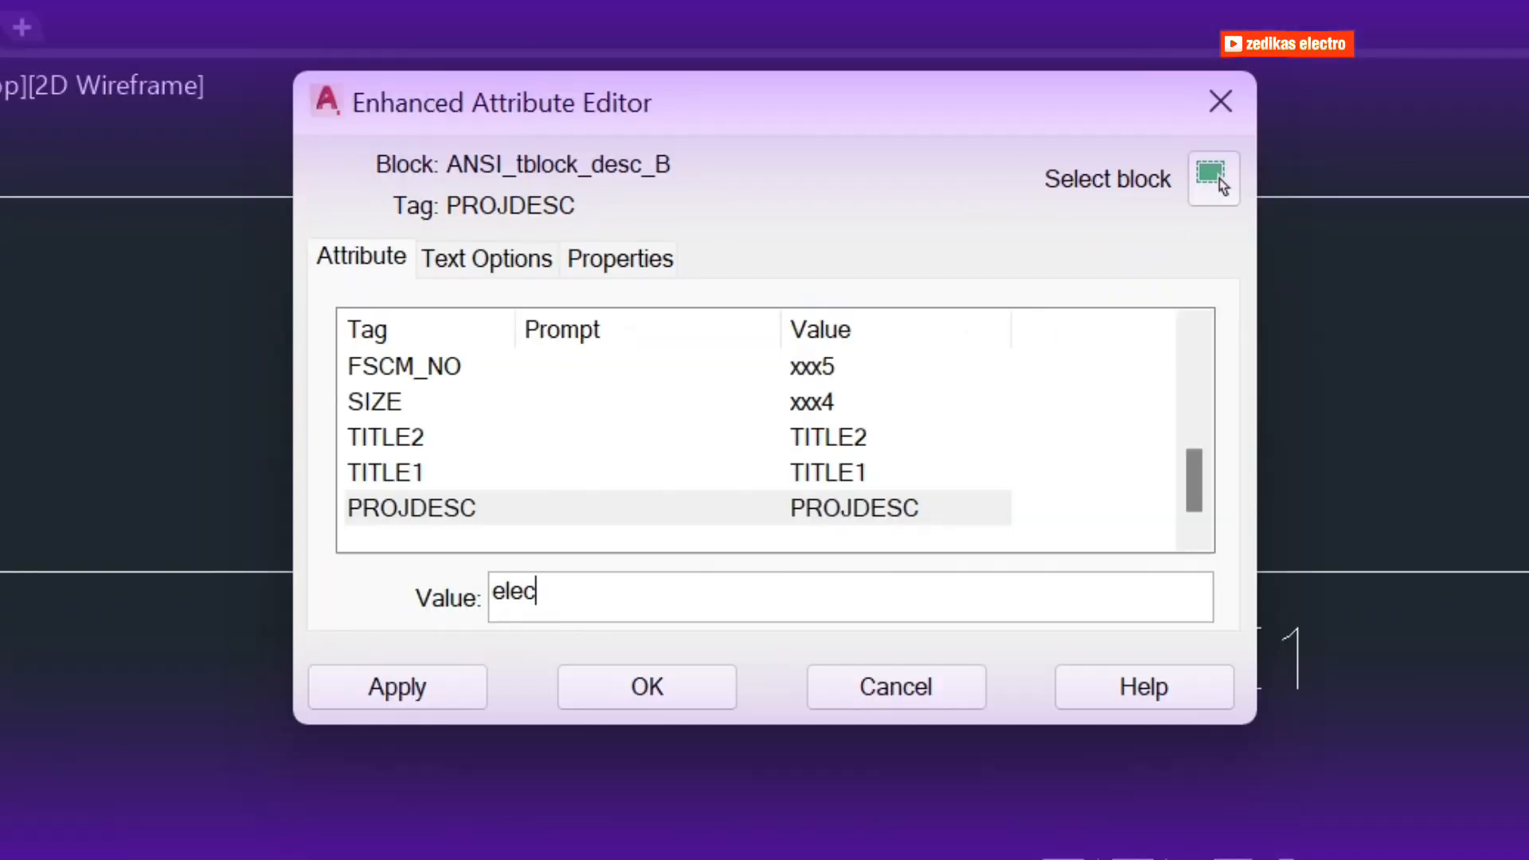
pyautogui.write('trical design')
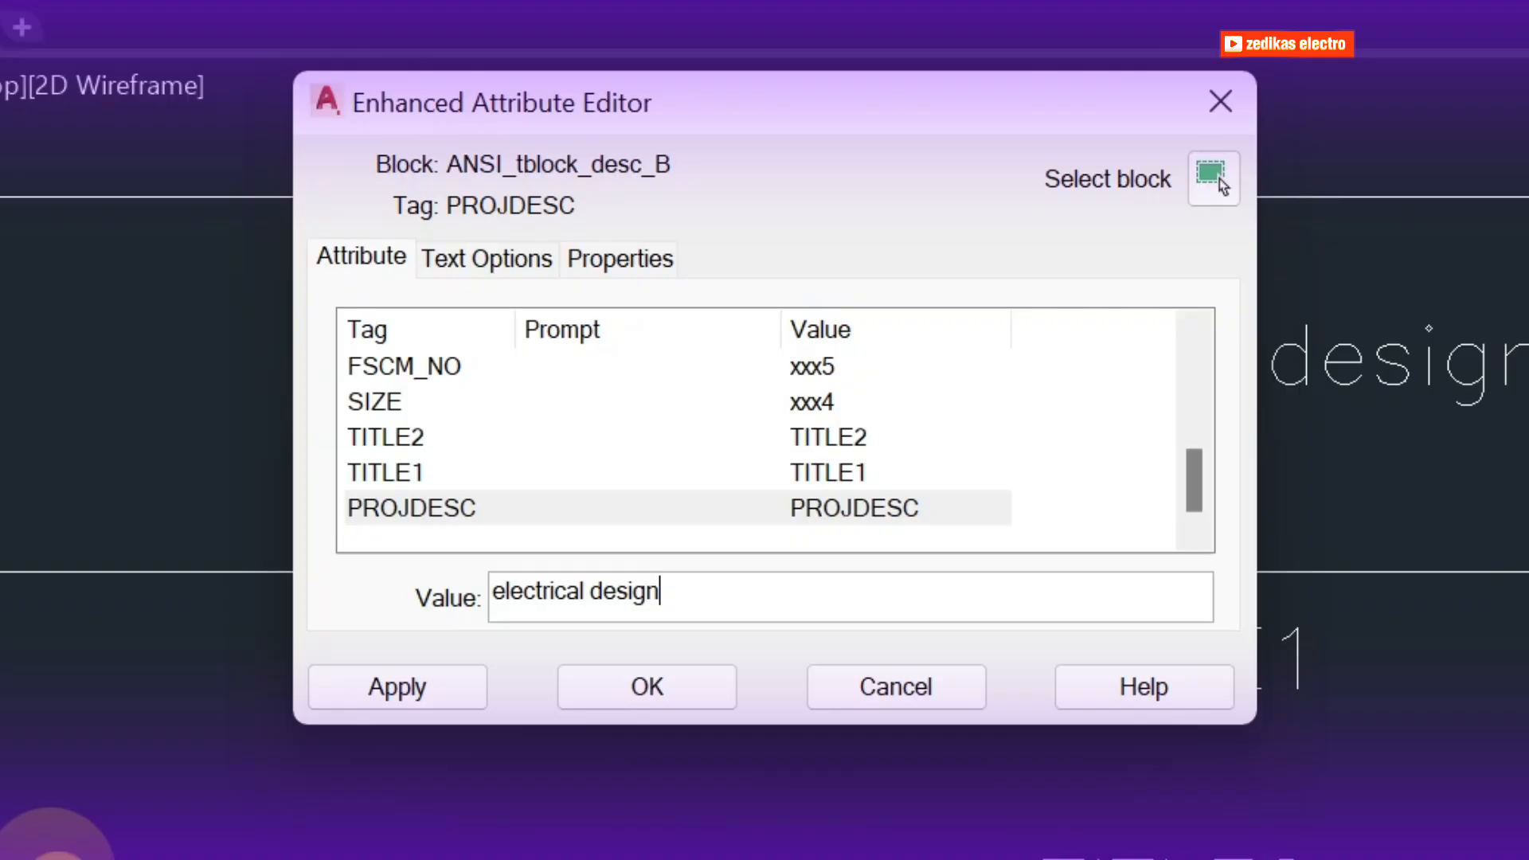
pyautogui.write('h -')
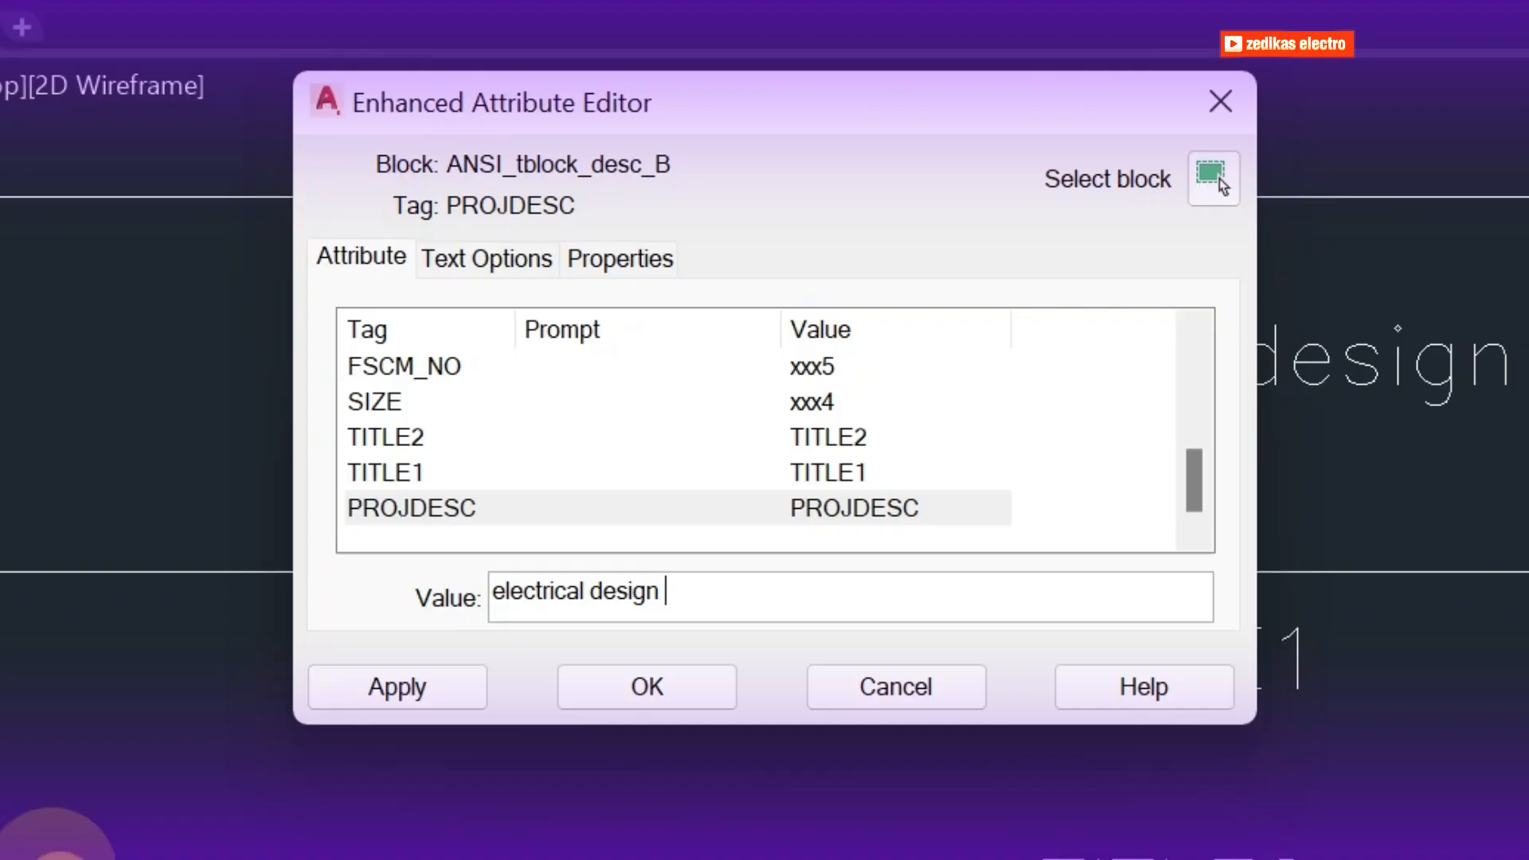
pyautogui.write('02')
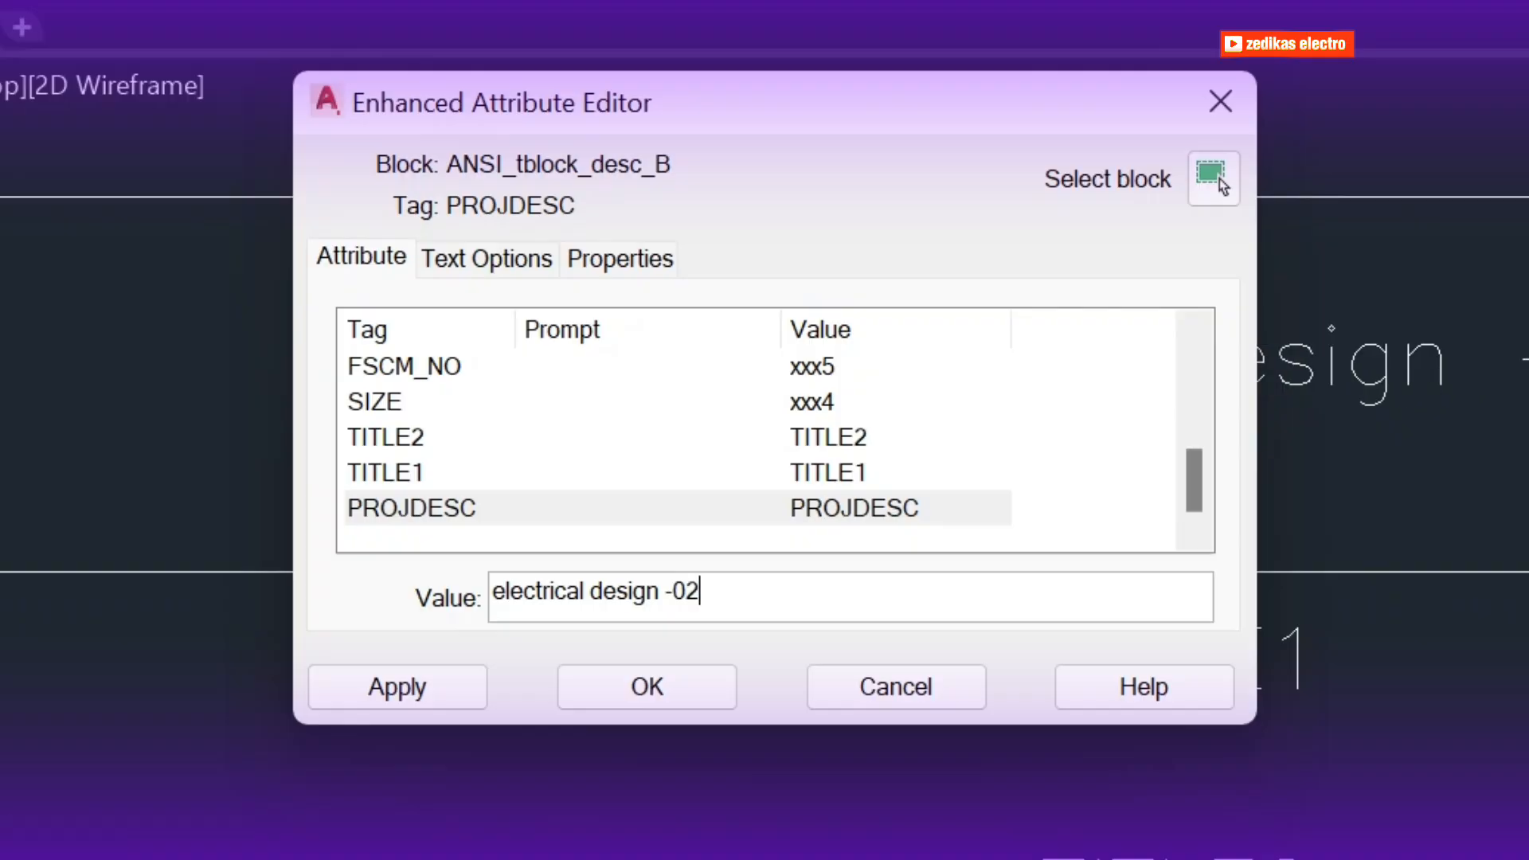
pyautogui.click(406, 683)
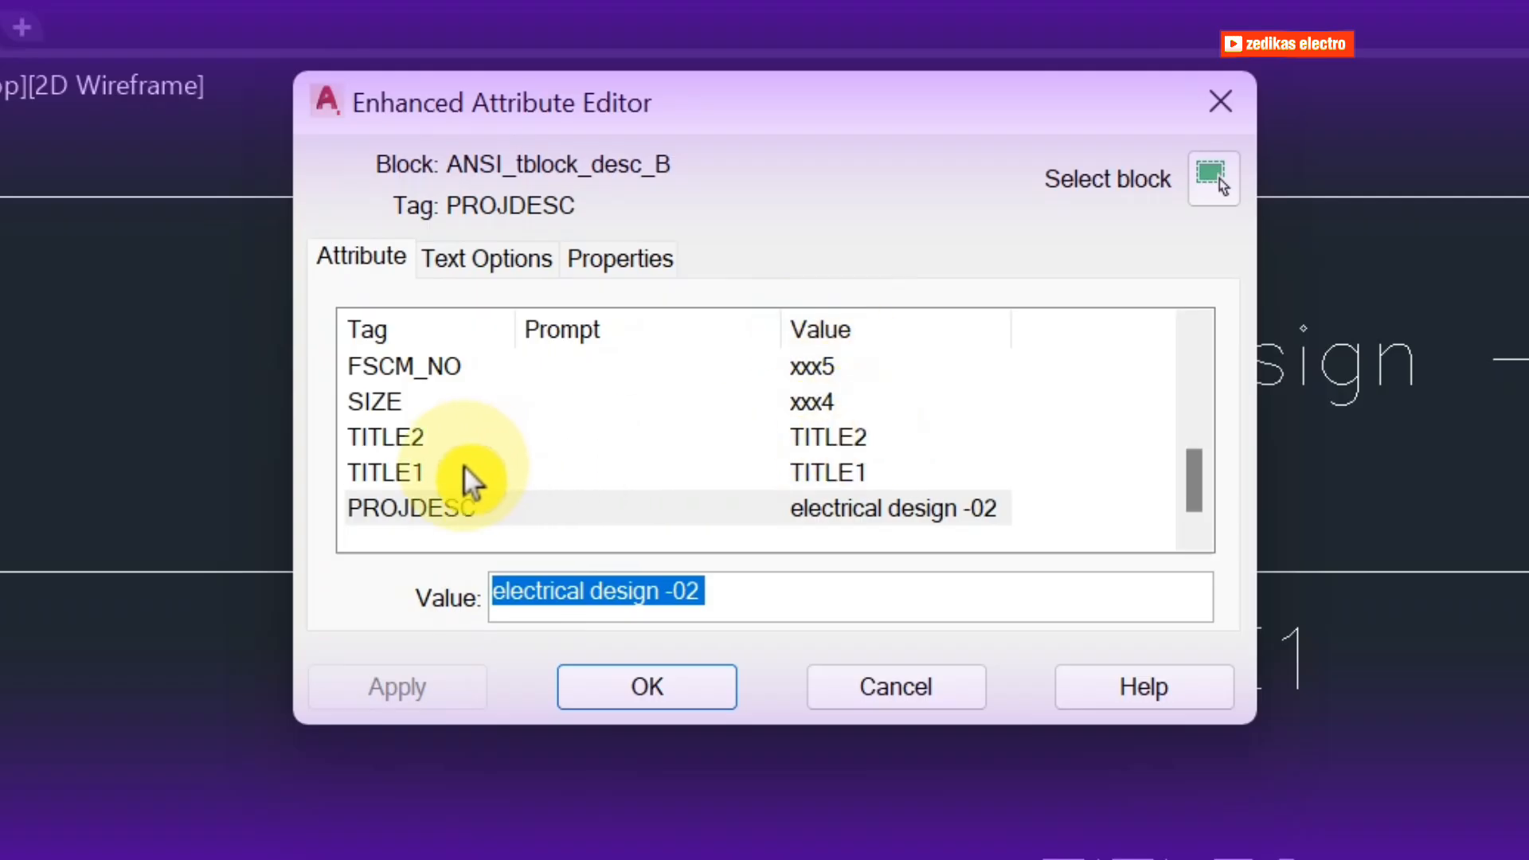
# Set the title block's TITLE1 attribute to "electrical control drawing"
pyautogui.click(851, 472)
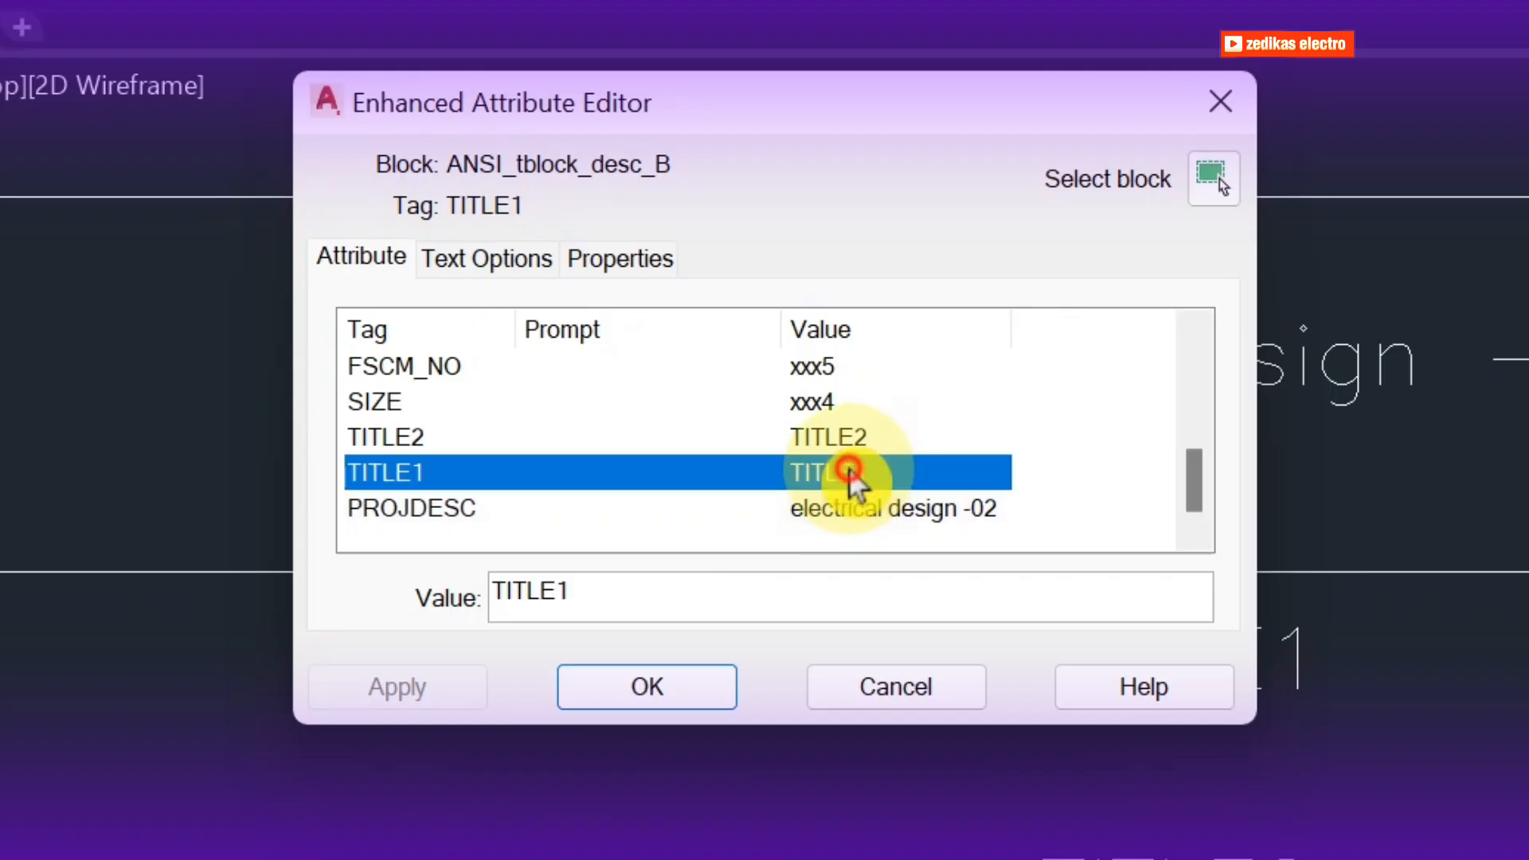
pyautogui.click(577, 597)
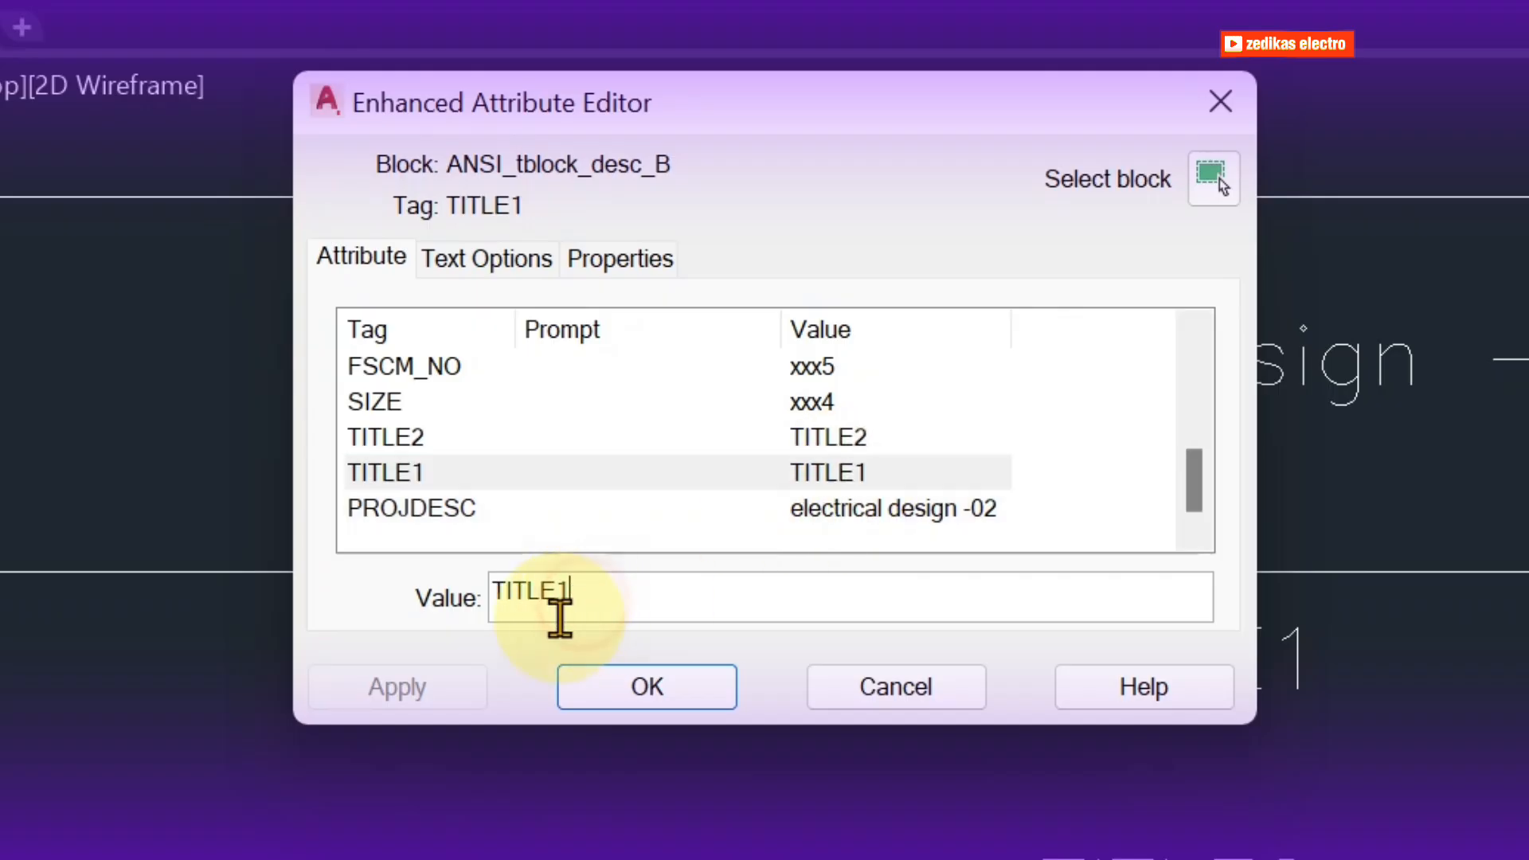
pyautogui.press('BackSpace')
pyautogui.press('BackSpace')
pyautogui.press('BackSpace')
pyautogui.press('BackSpace')
pyautogui.press('BackSpace')
pyautogui.press('BackSpace')
pyautogui.write('electrical control drawing')
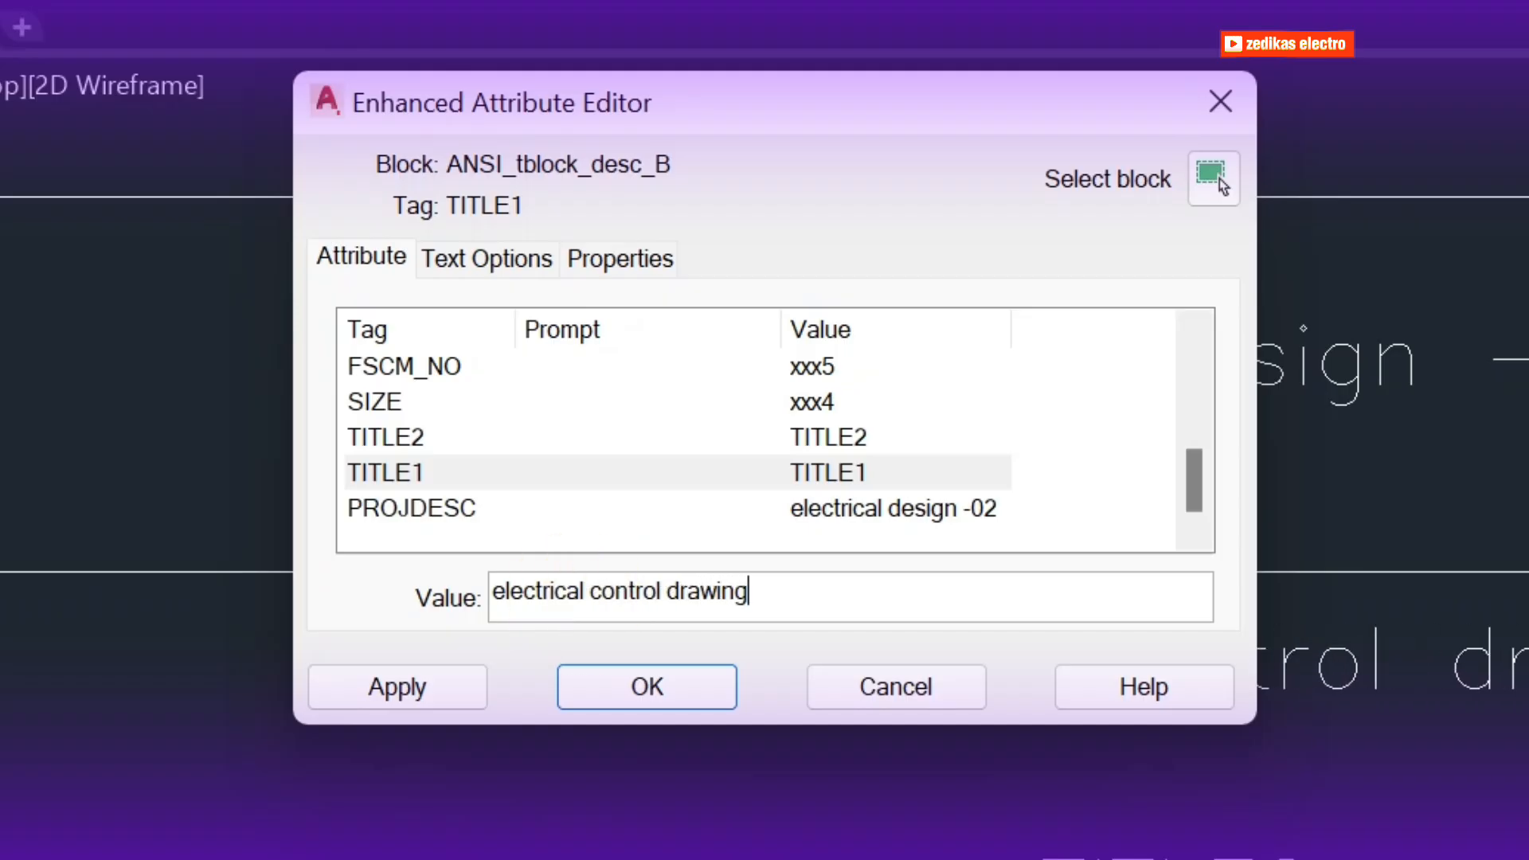
# Replace the TITLE2 attribute's value with "-----"
pyautogui.click(829, 437)
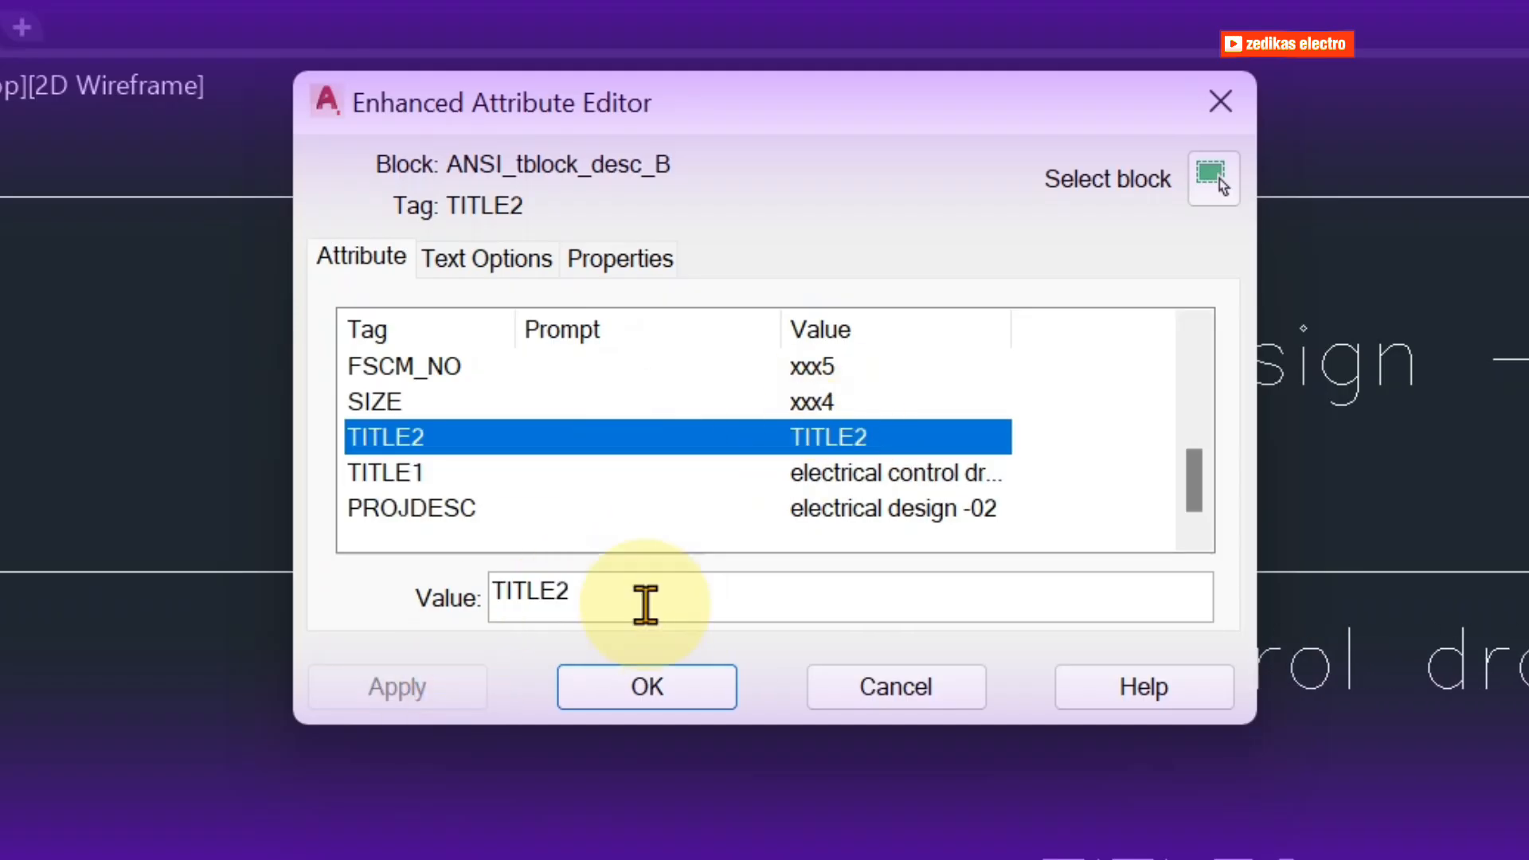
pyautogui.click(648, 600)
pyautogui.press('BackSpace')
pyautogui.press('BackSpace')
pyautogui.press('BackSpace')
pyautogui.press('BackSpace')
pyautogui.press('BackSpace')
pyautogui.press('BackSpace')
pyautogui.write('-----')
# Set the title block's SIZE attribute to 1:1
pyautogui.click(799, 422)
pyautogui.click(796, 408)
pyautogui.press('BackSpace')
pyautogui.write('1:1')
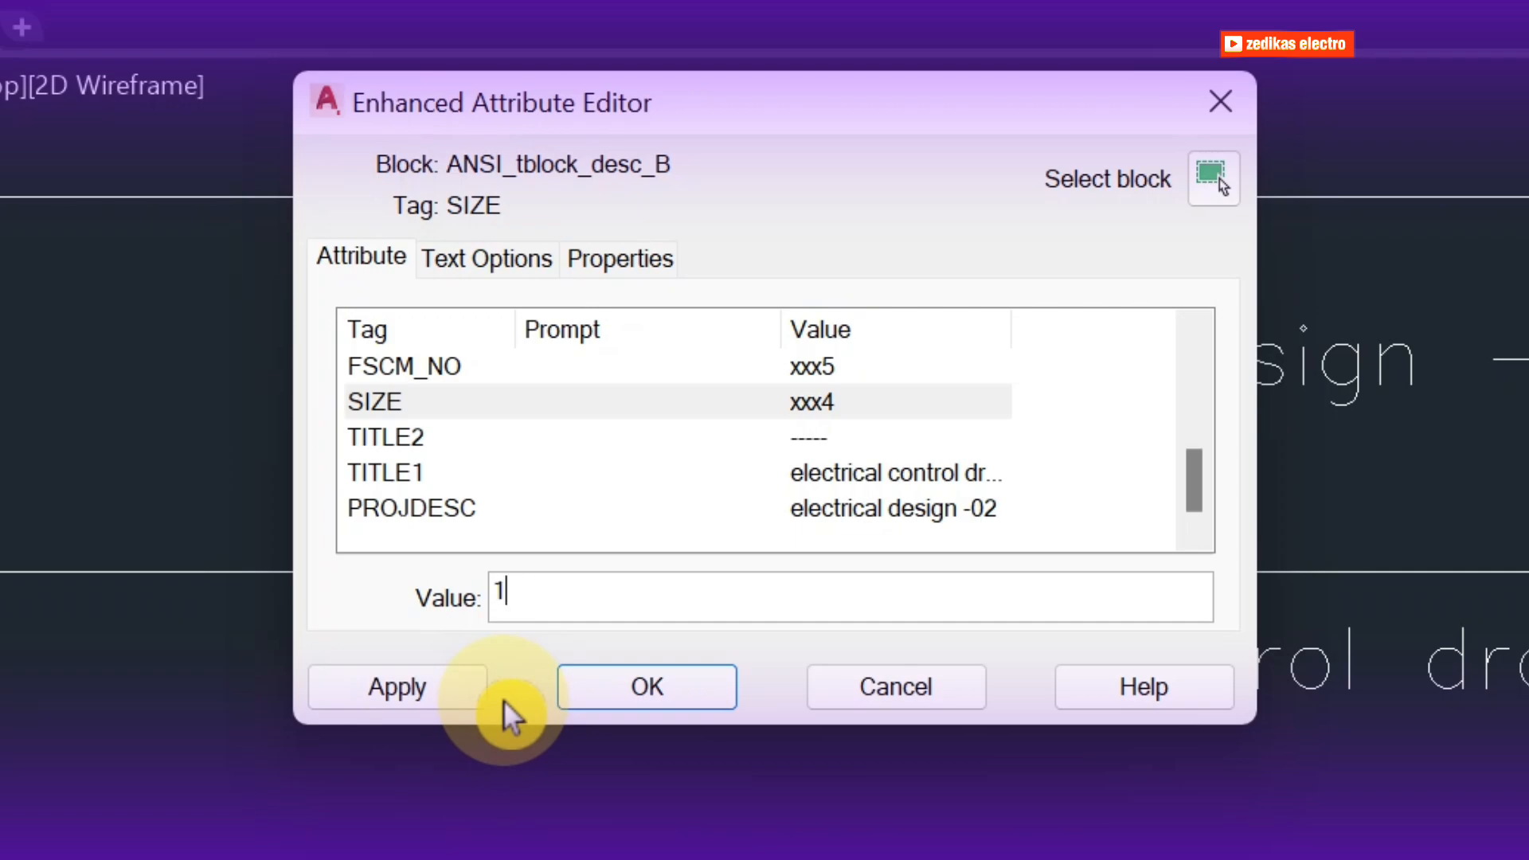
# Set the FSCM_NO attribute to 00011 and apply the change
pyautogui.click(549, 430)
pyautogui.click(784, 360)
pyautogui.click(558, 598)
pyautogui.press('BackSpace')
pyautogui.press('BackSpace')
pyautogui.press('BackSpace')
pyautogui.press('BackSpace')
pyautogui.write('00011')
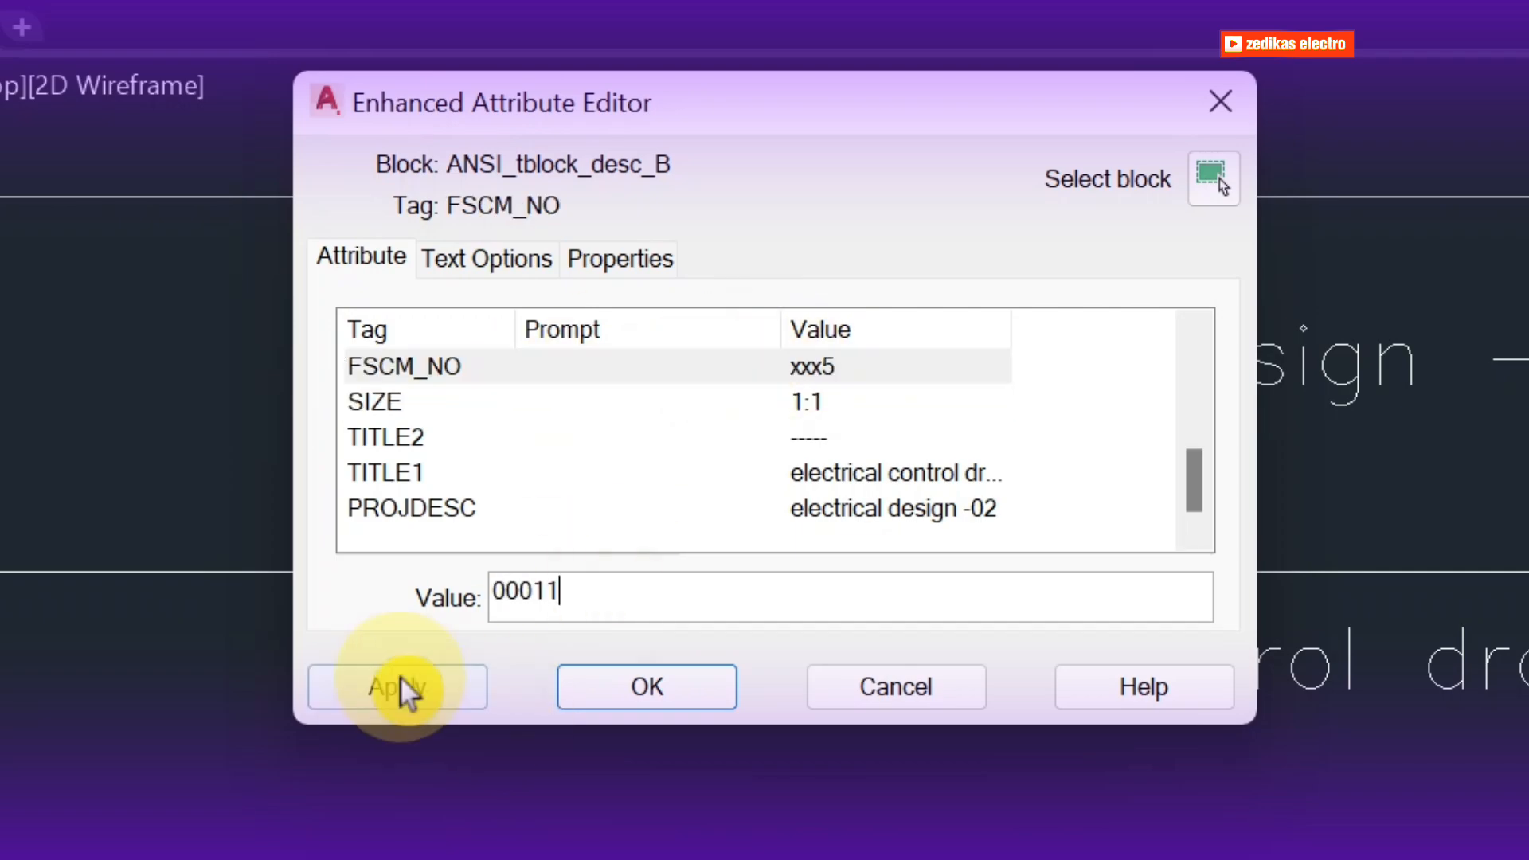
pyautogui.click(403, 690)
# Set the title block's DWG_NO attribute to 01
pyautogui.scroll(1, 887, 494)
pyautogui.click(804, 471)
pyautogui.write('01')
# Enter the person's name and degree as the REV value and set the SCALE attribute to 1:1
pyautogui.click(833, 437)
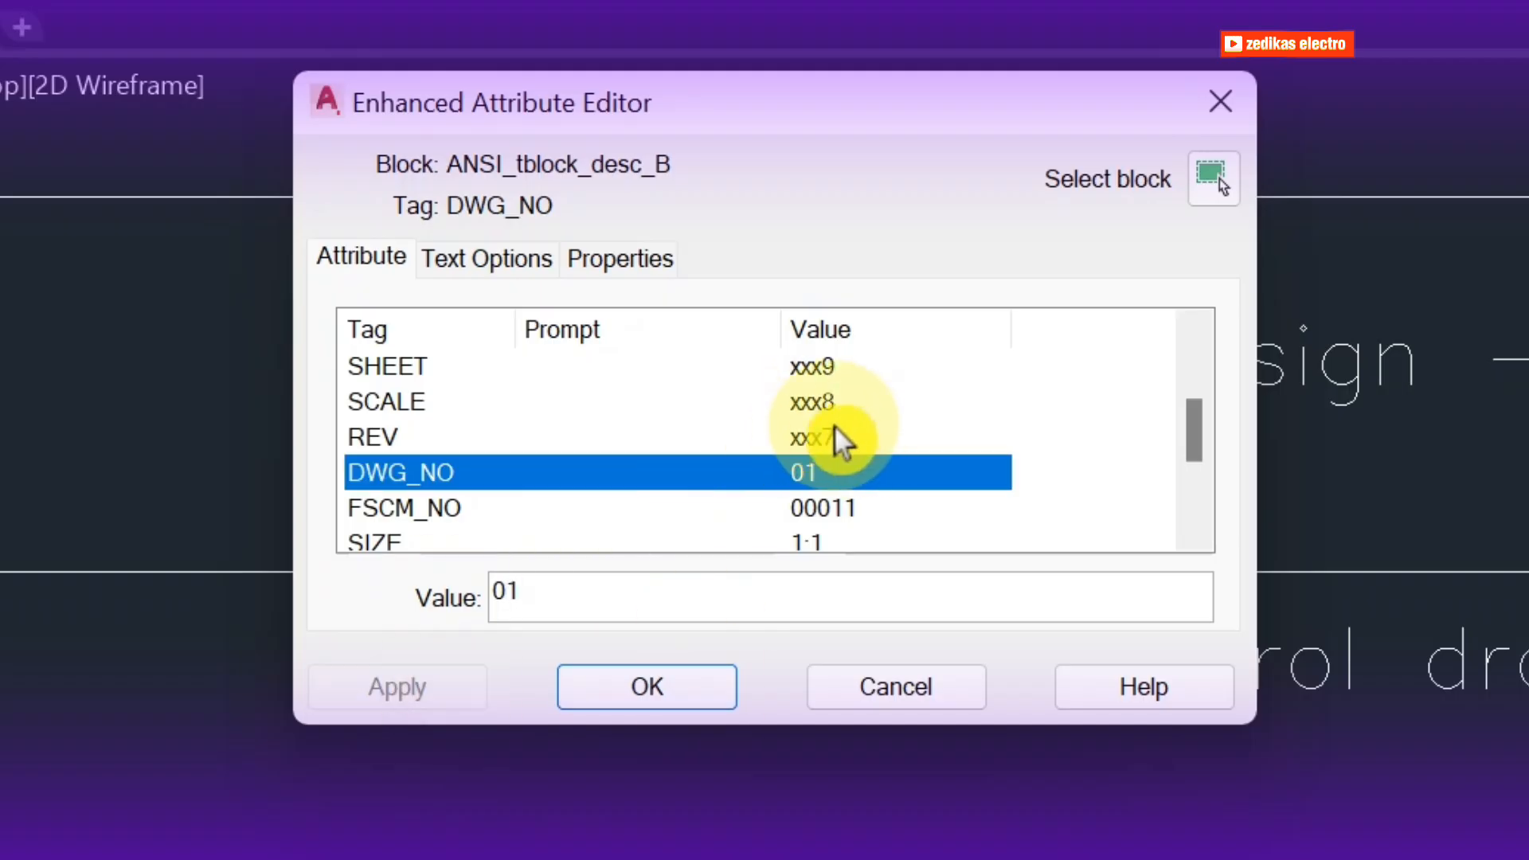
pyautogui.write('mmelAU . G (PHD)')
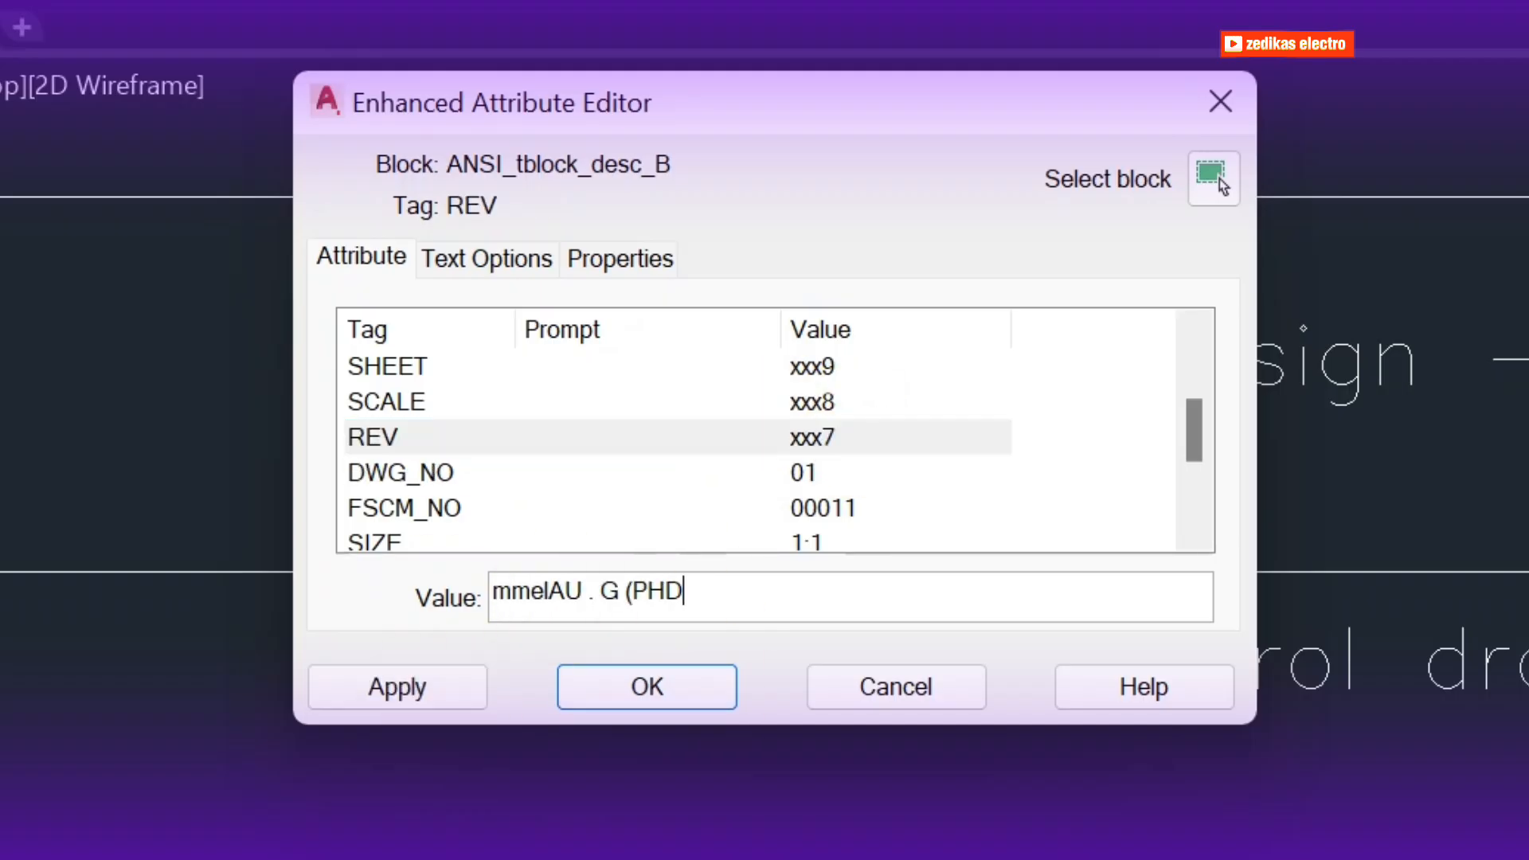
pyautogui.click(708, 401)
pyautogui.write('1:1')
pyautogui.click(408, 669)
# Set the SHEET attribute to 0001 and accept all the title block attribute edits
pyautogui.click(812, 368)
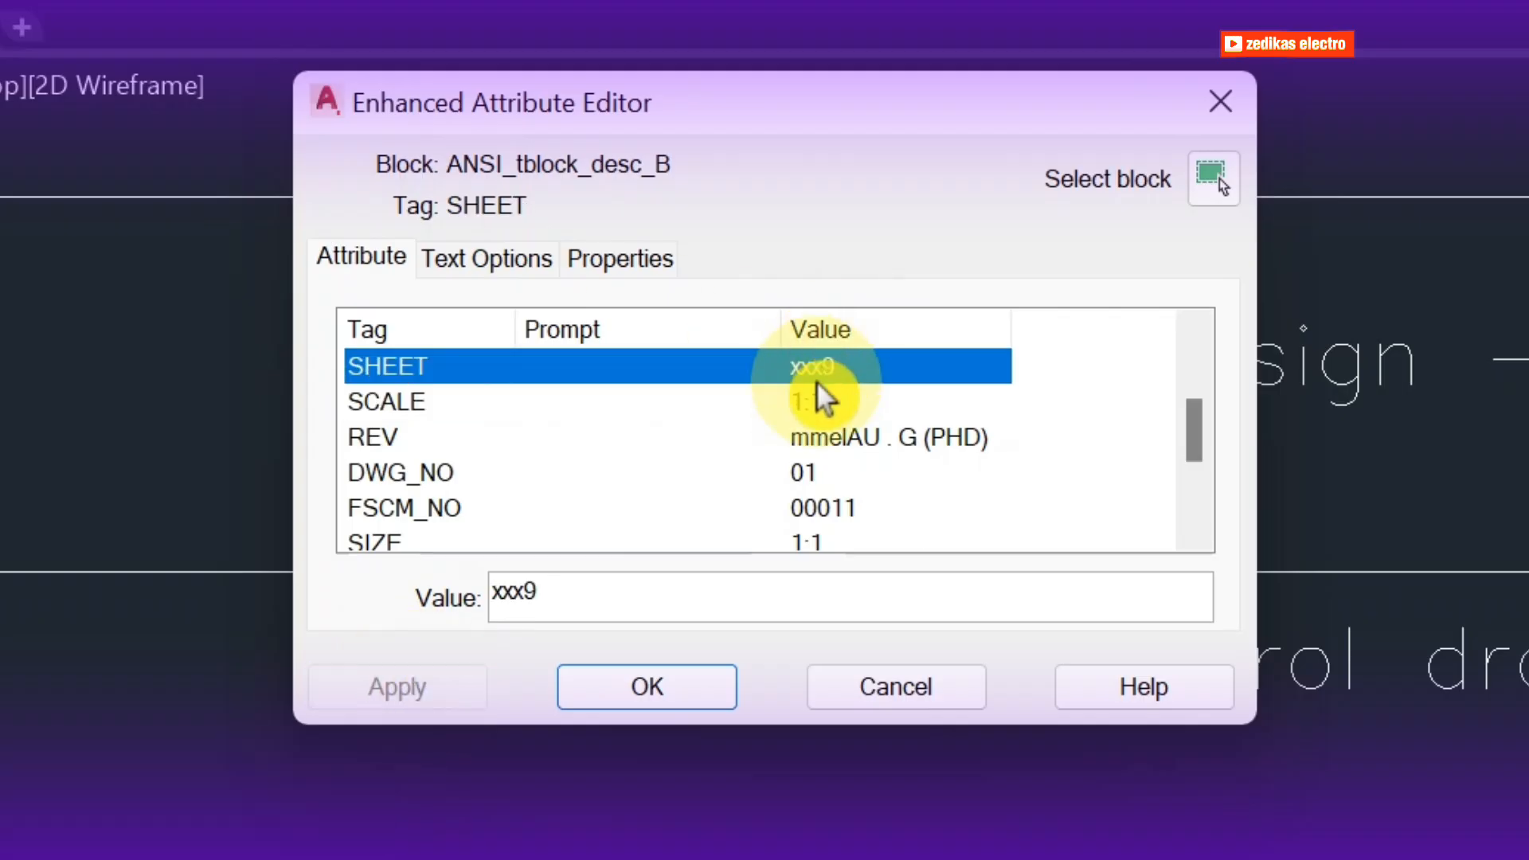
pyautogui.write('0001')
pyautogui.click(413, 689)
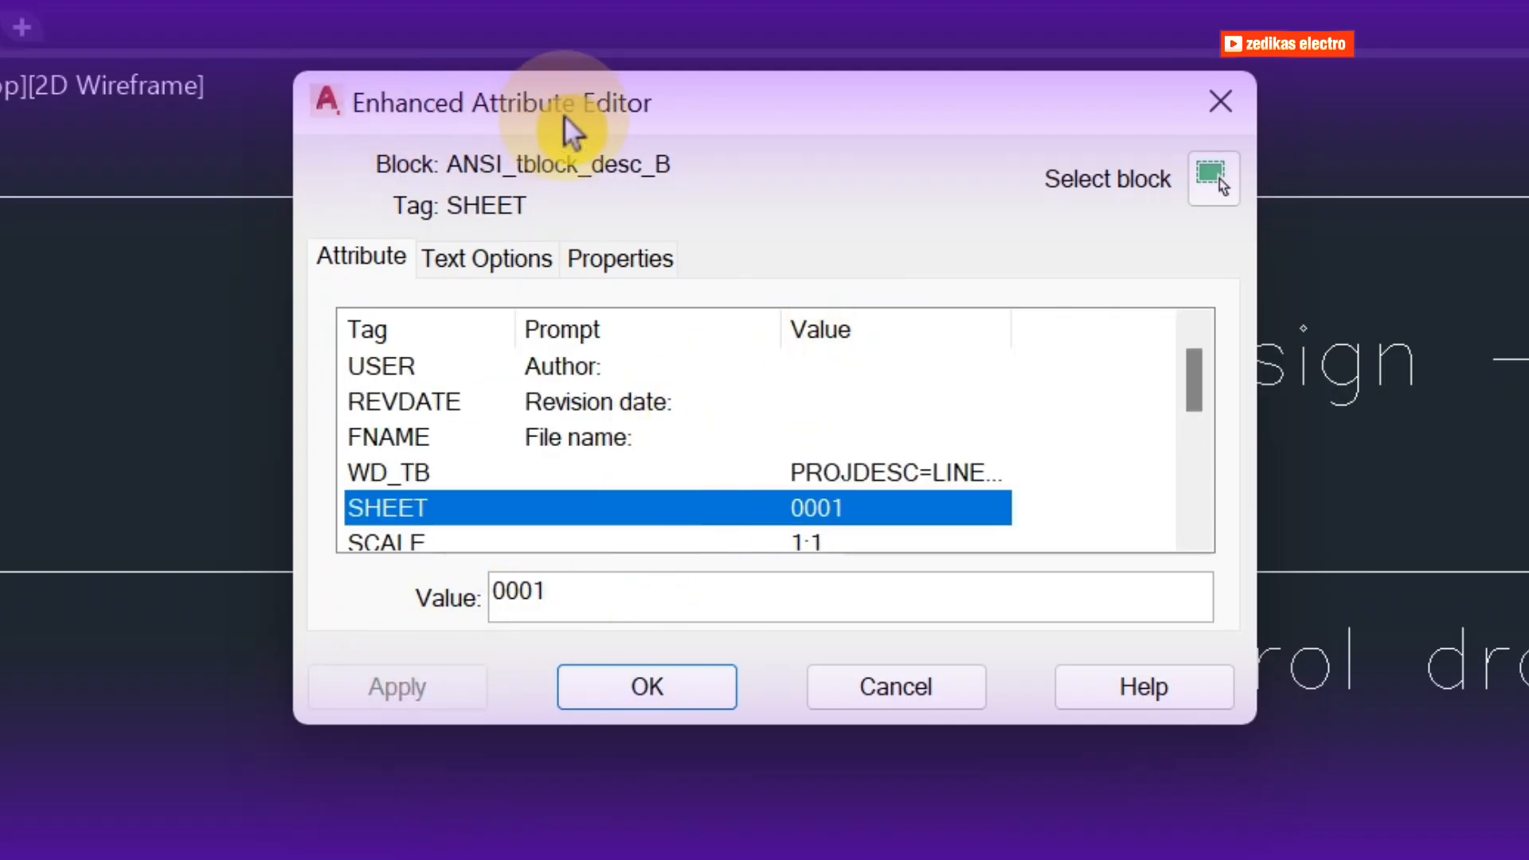
pyautogui.scroll(-3, 661, 457)
pyautogui.click(646, 686)
# Examine the edited title block, checking the size, scale, drawing number, revision, sheet and title entries
pyautogui.scroll(-6, 780, 558)
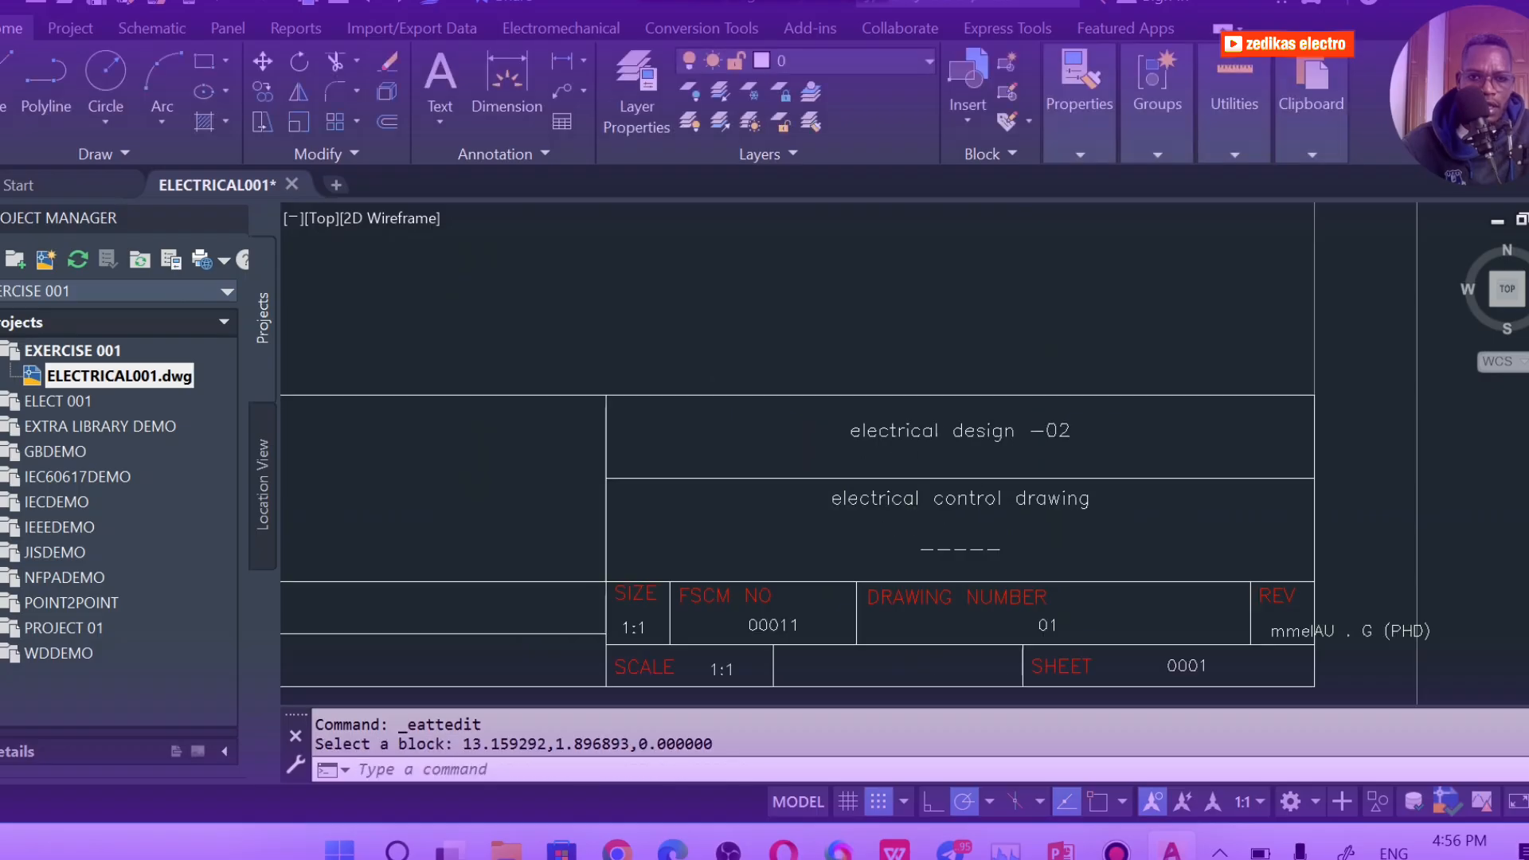
pyautogui.scroll(6, 800, 609)
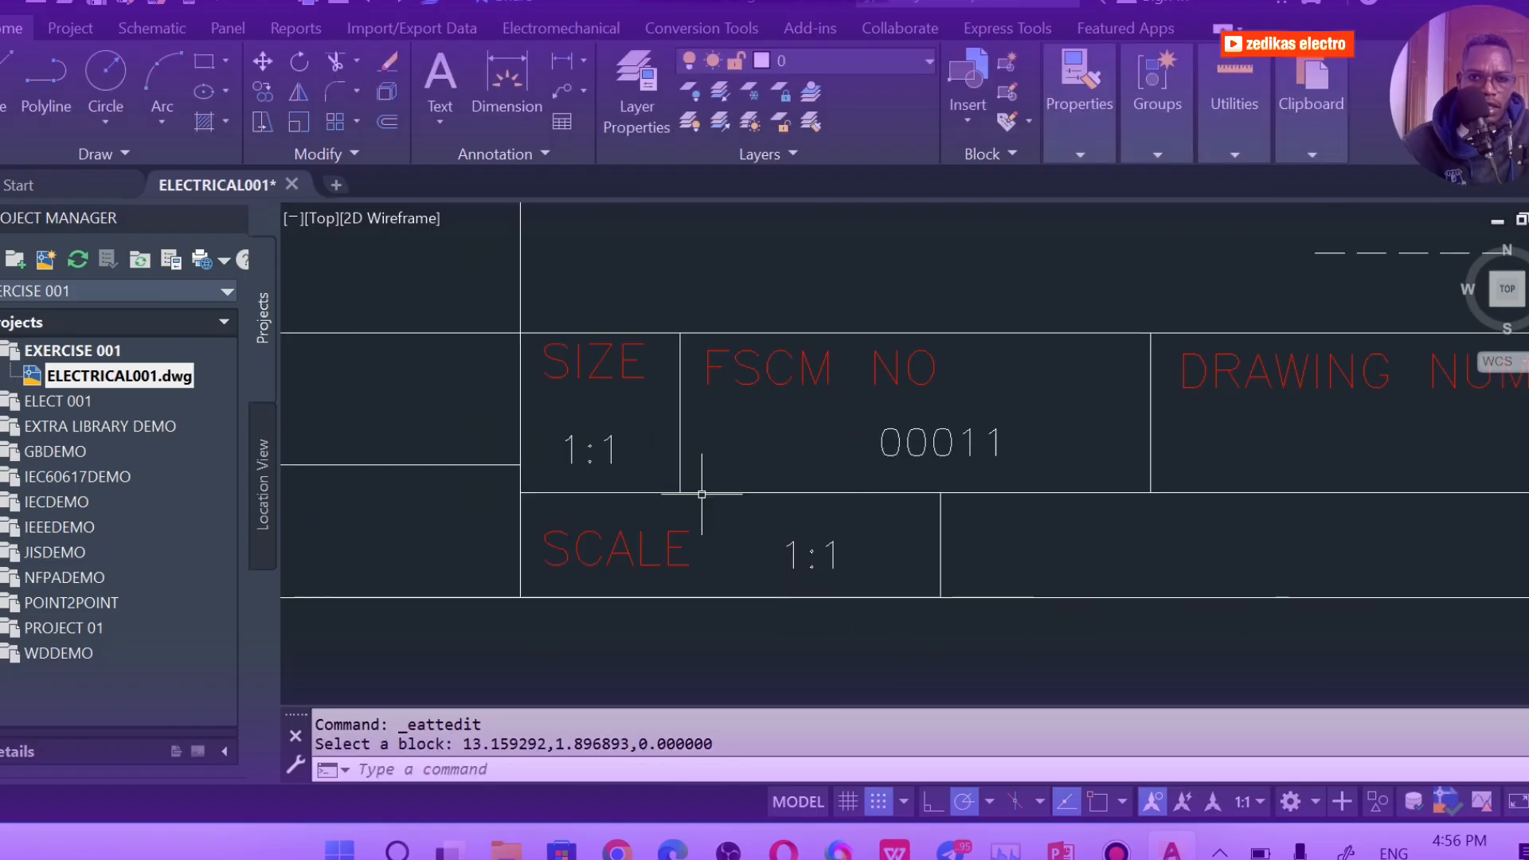
pyautogui.scroll(2, 571, 340)
pyautogui.scroll(-3, 571, 340)
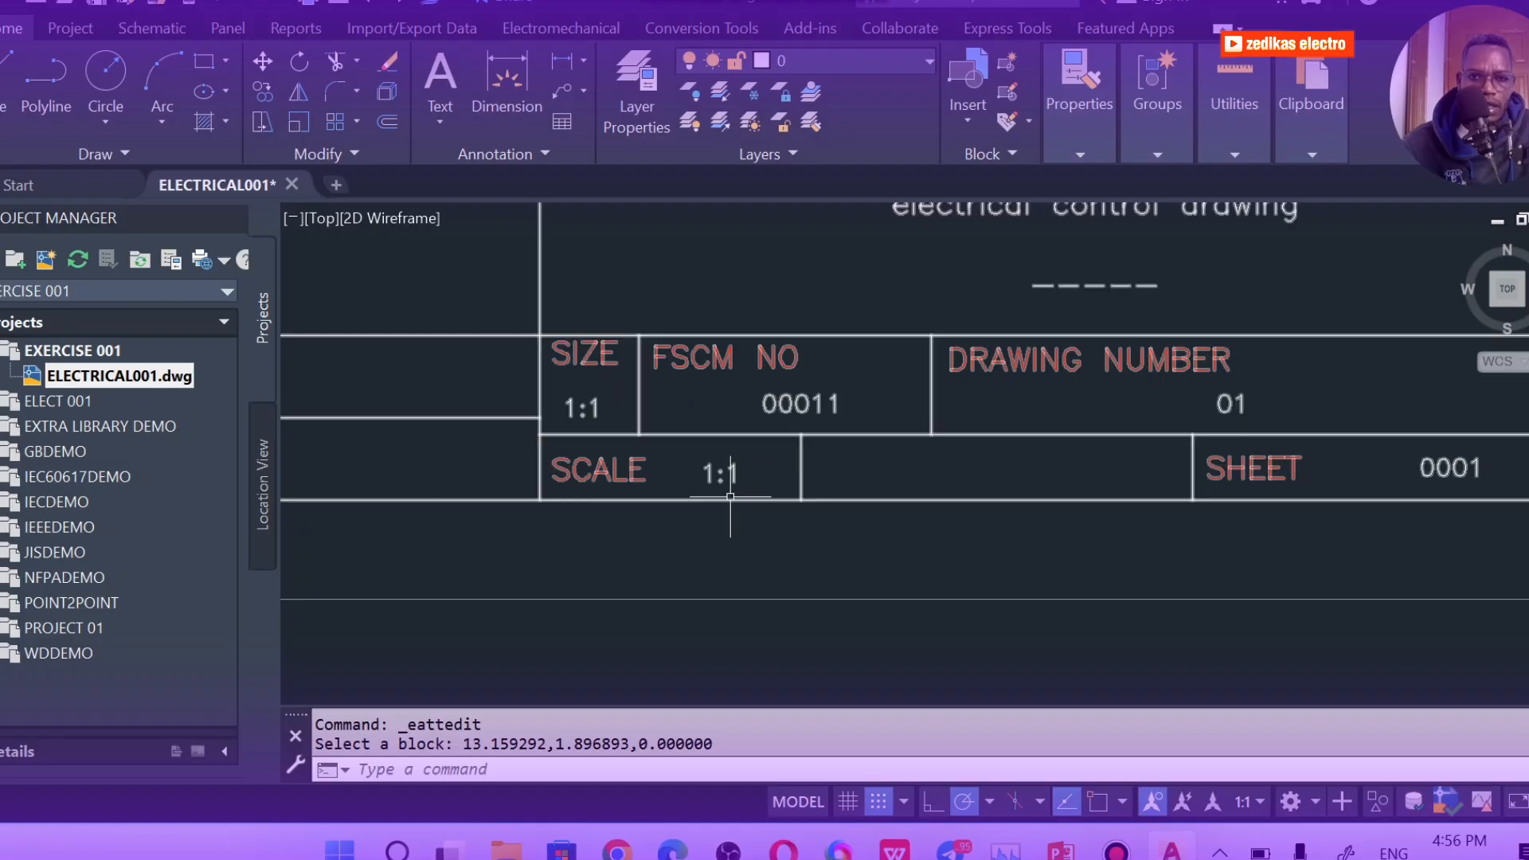
pyautogui.scroll(3, 727, 494)
pyautogui.scroll(-3, 724, 490)
pyautogui.scroll(-3, 724, 491)
pyautogui.scroll(3, 1354, 420)
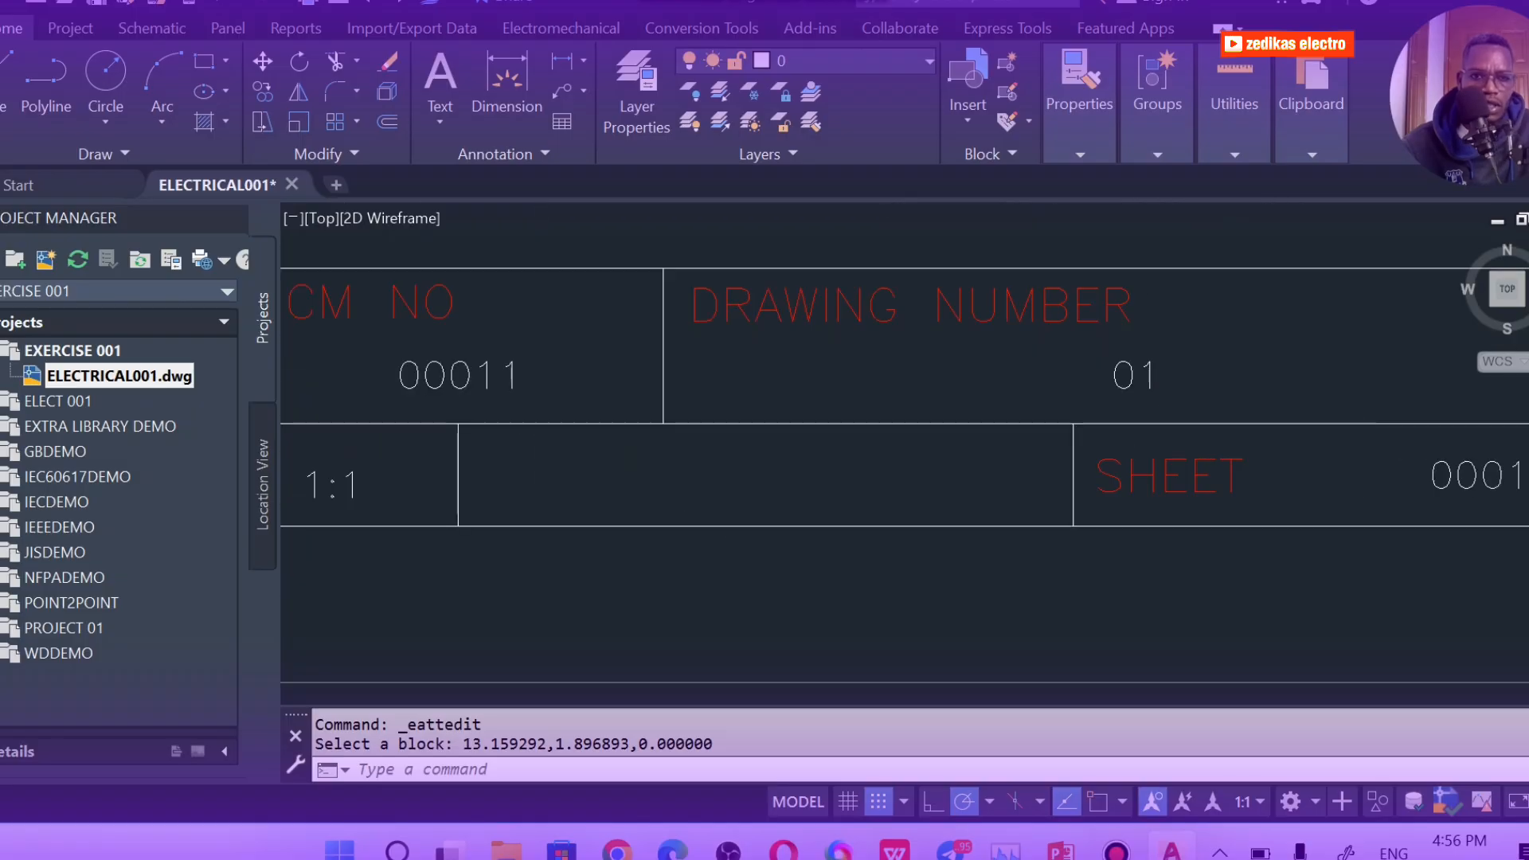
pyautogui.scroll(-3, 1354, 446)
pyautogui.scroll(-2, 1181, 303)
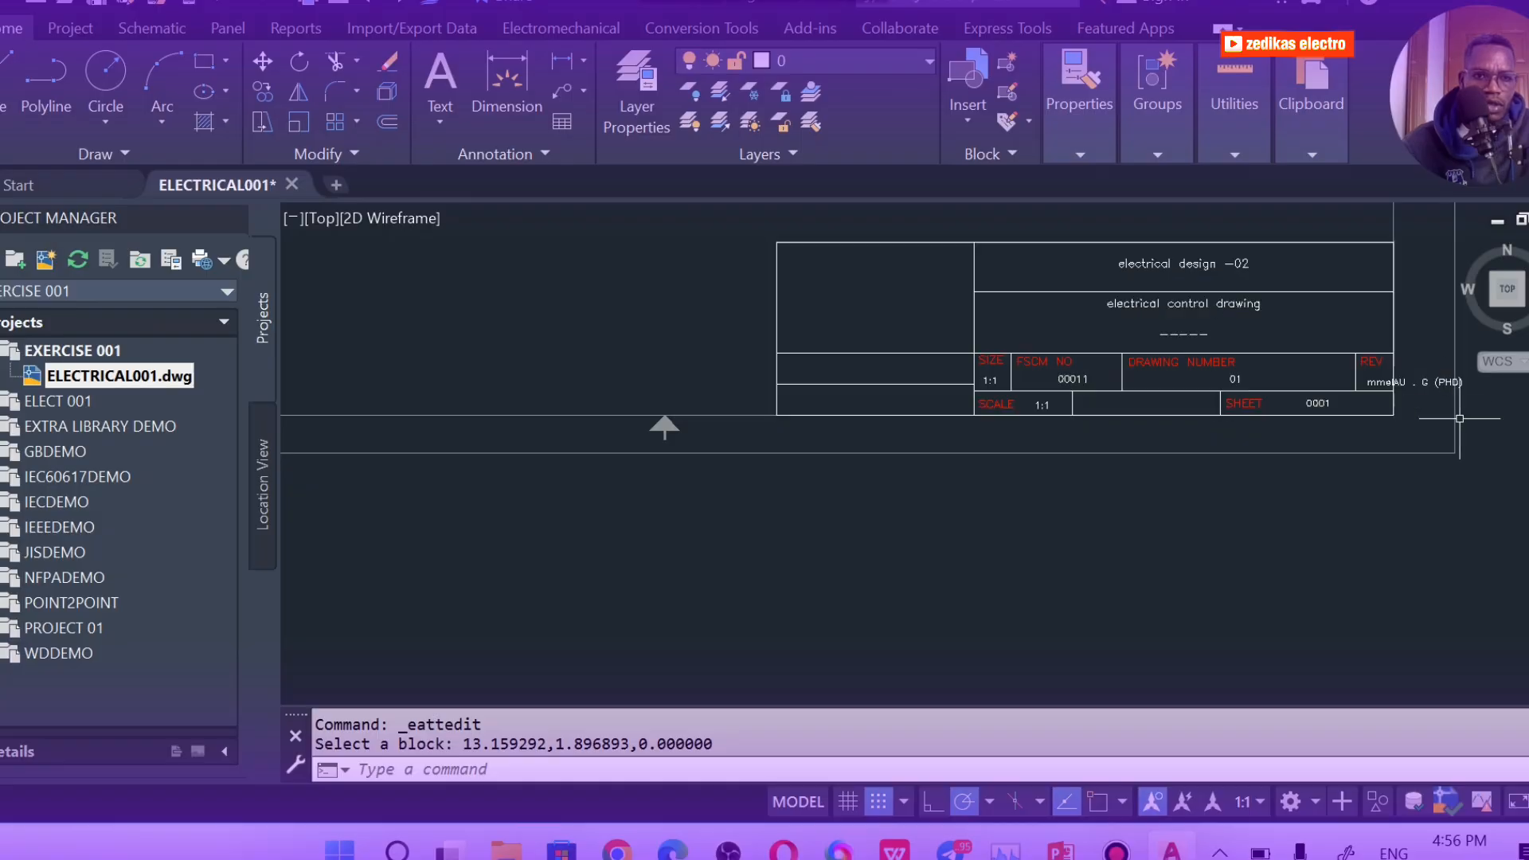
pyautogui.scroll(4, 1426, 397)
pyautogui.scroll(-3, 1422, 397)
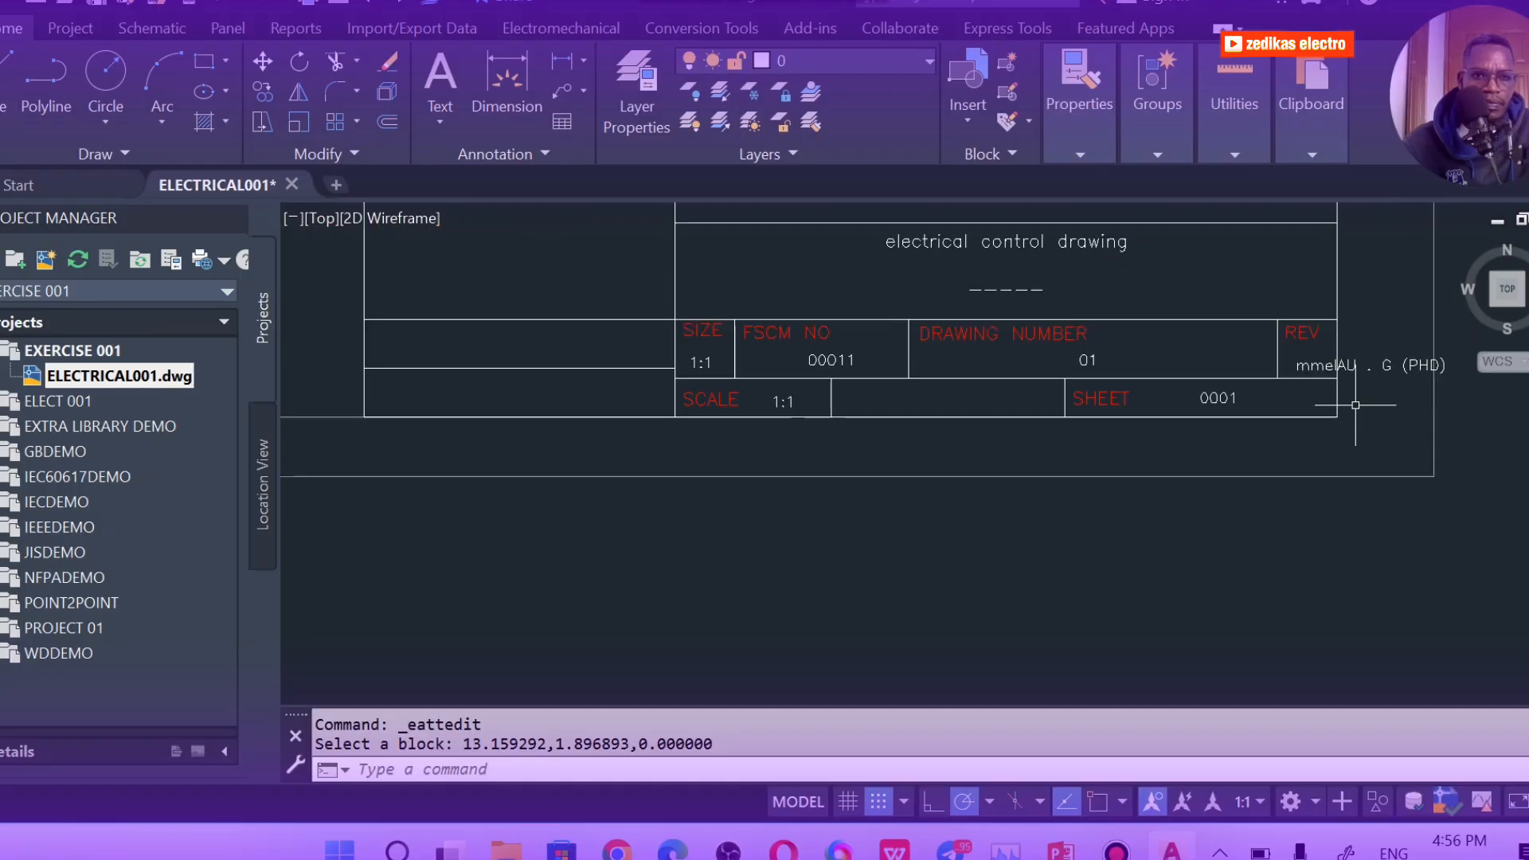
pyautogui.scroll(-2, 1115, 454)
pyautogui.scroll(4, 797, 422)
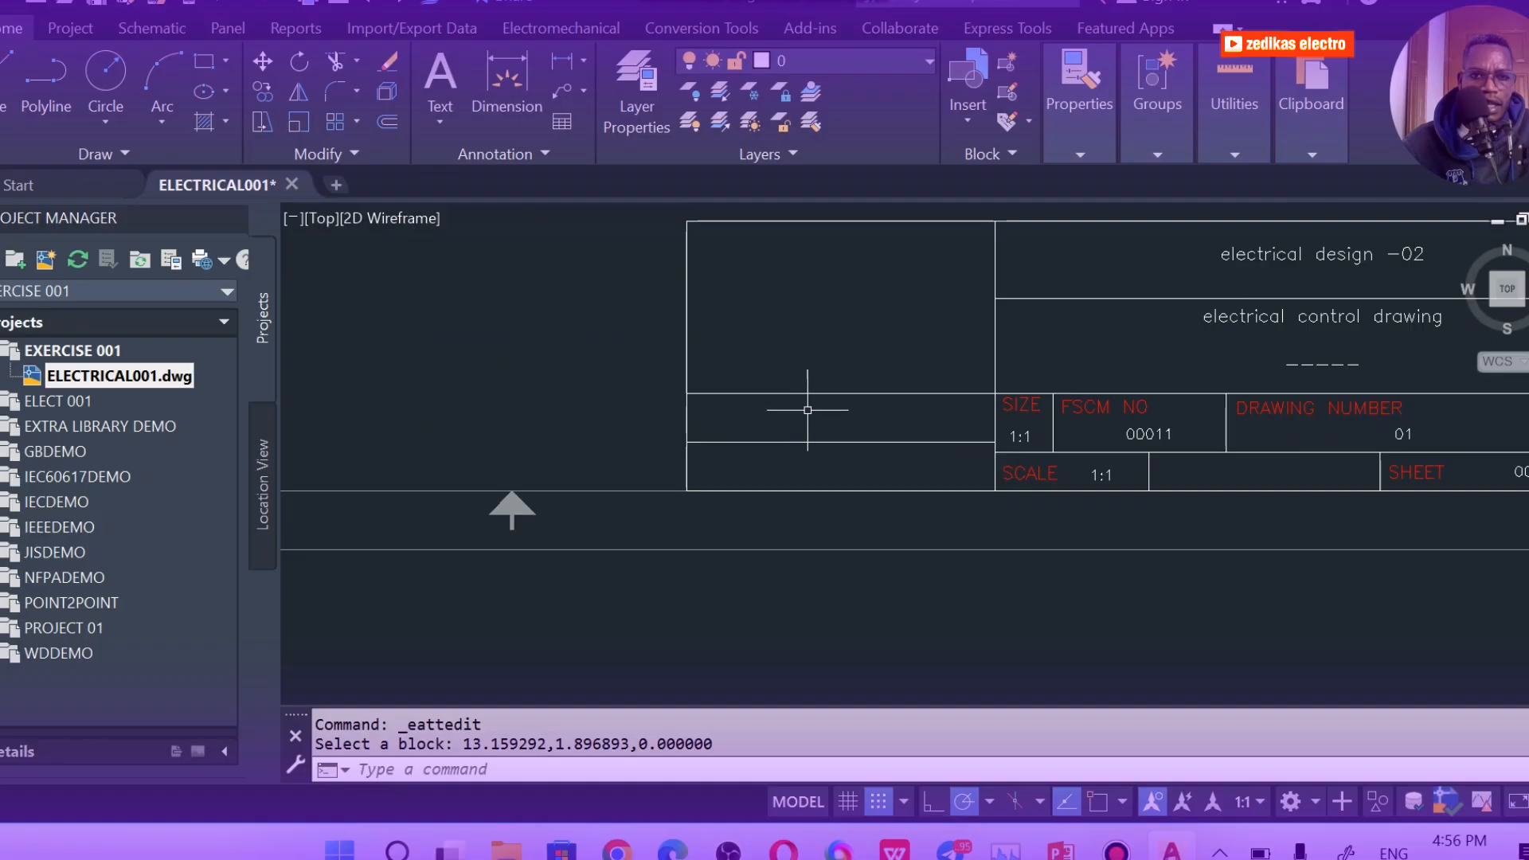
pyautogui.scroll(-3, 806, 410)
pyautogui.scroll(4, 1078, 356)
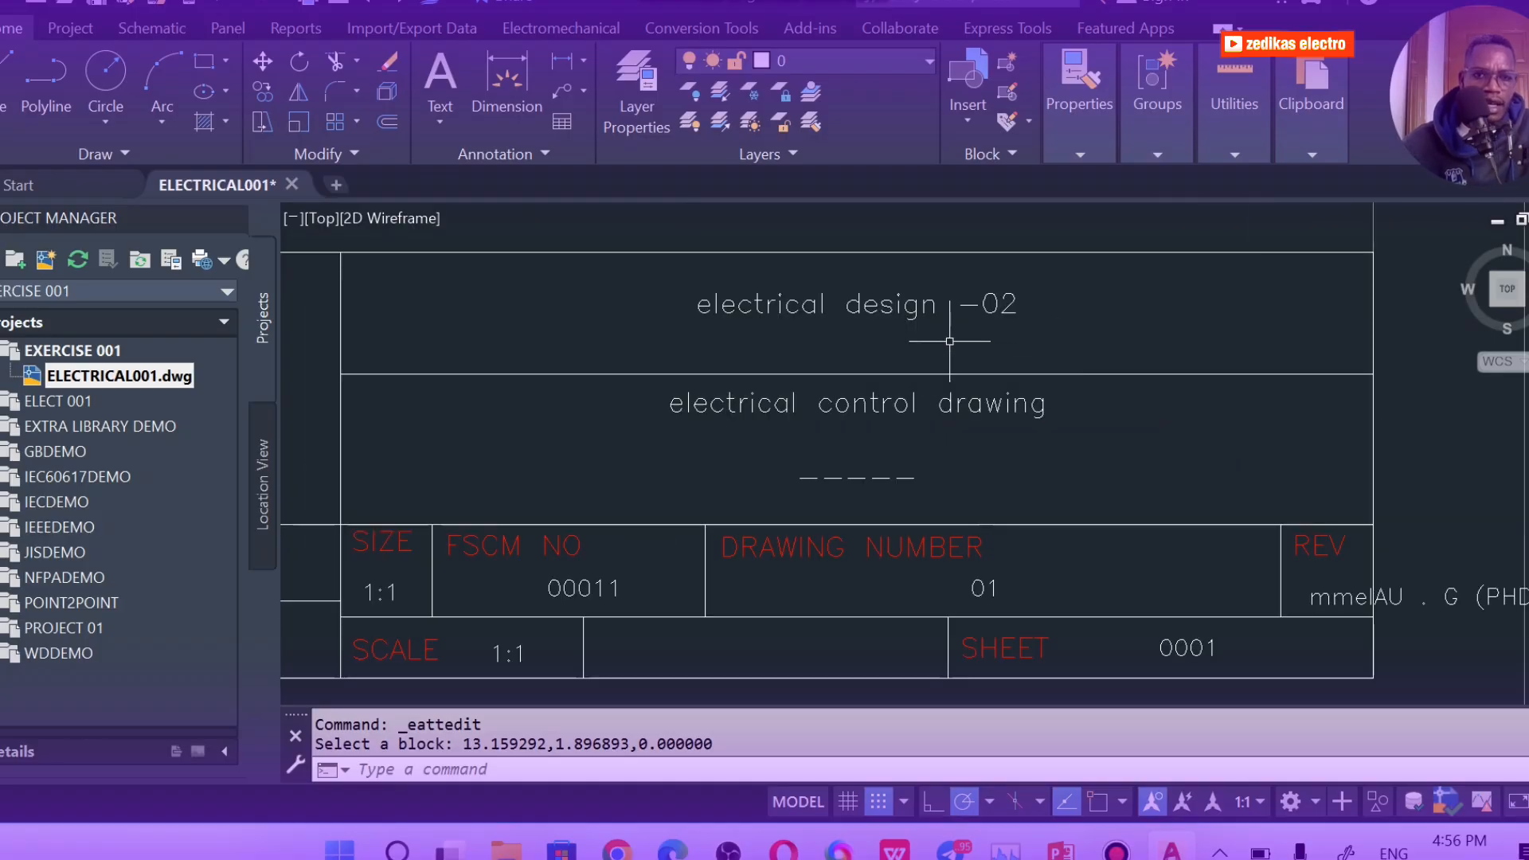
# Examine the edited title block up close and the layout of the whole drawing sheet with its revisions table
pyautogui.scroll(-3, 518, 447)
pyautogui.scroll(3, 795, 366)
pyautogui.scroll(3, 795, 367)
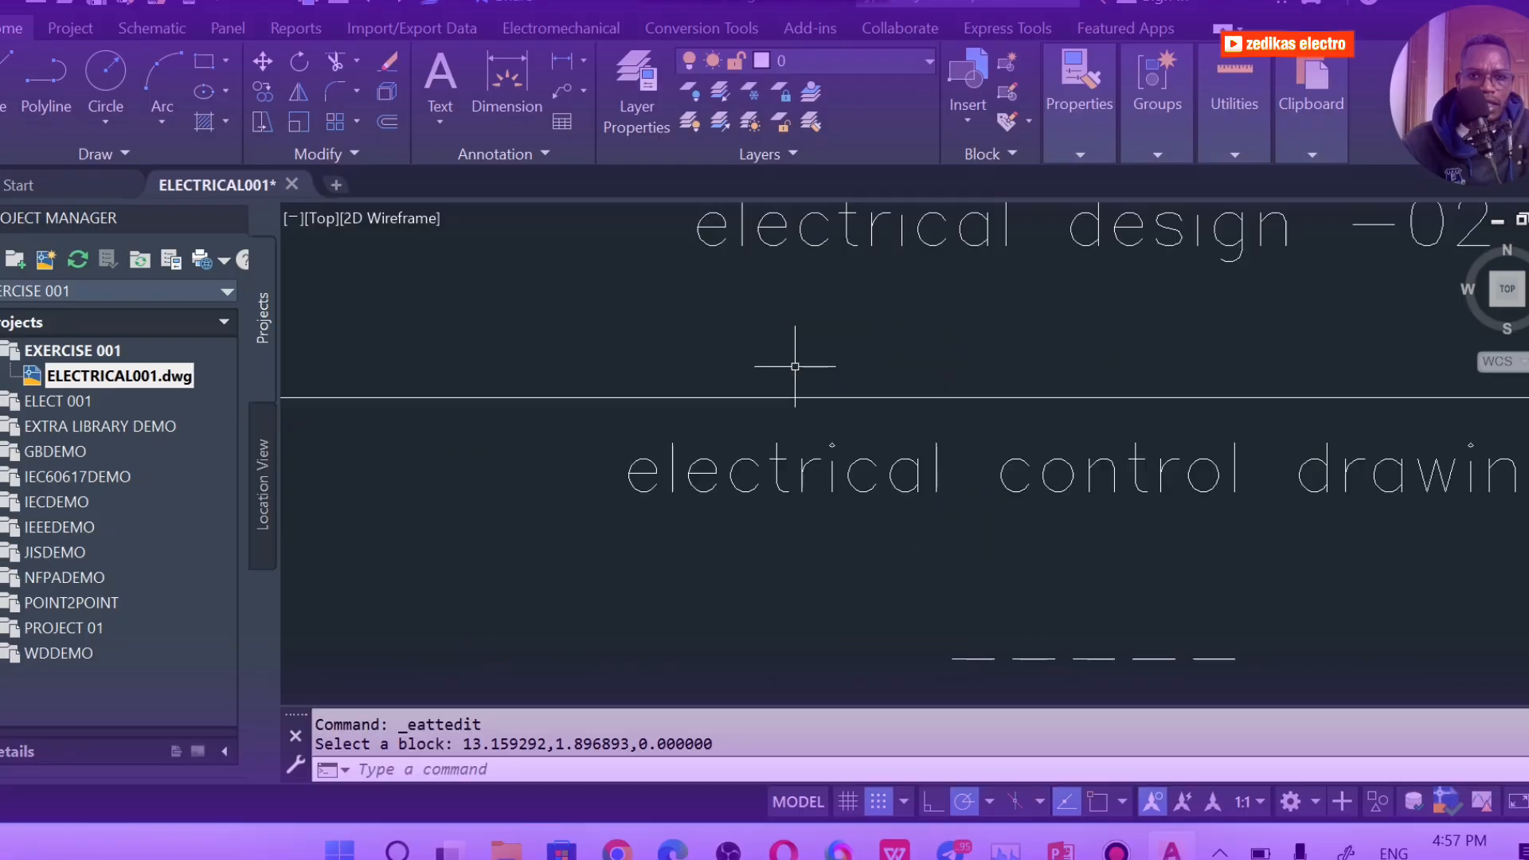
pyautogui.scroll(-4, 795, 343)
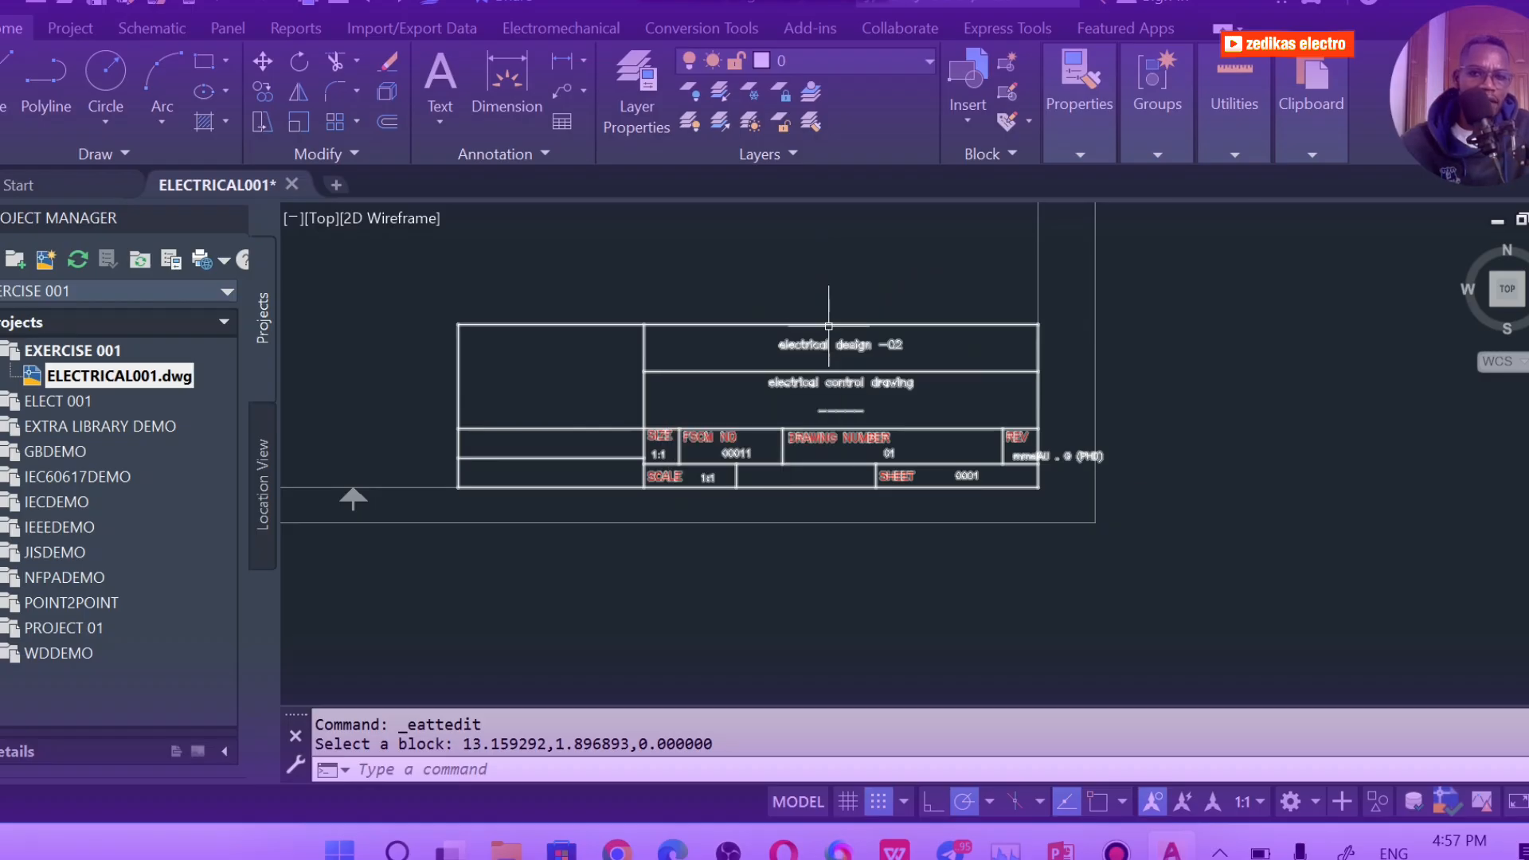
pyautogui.scroll(4, 828, 323)
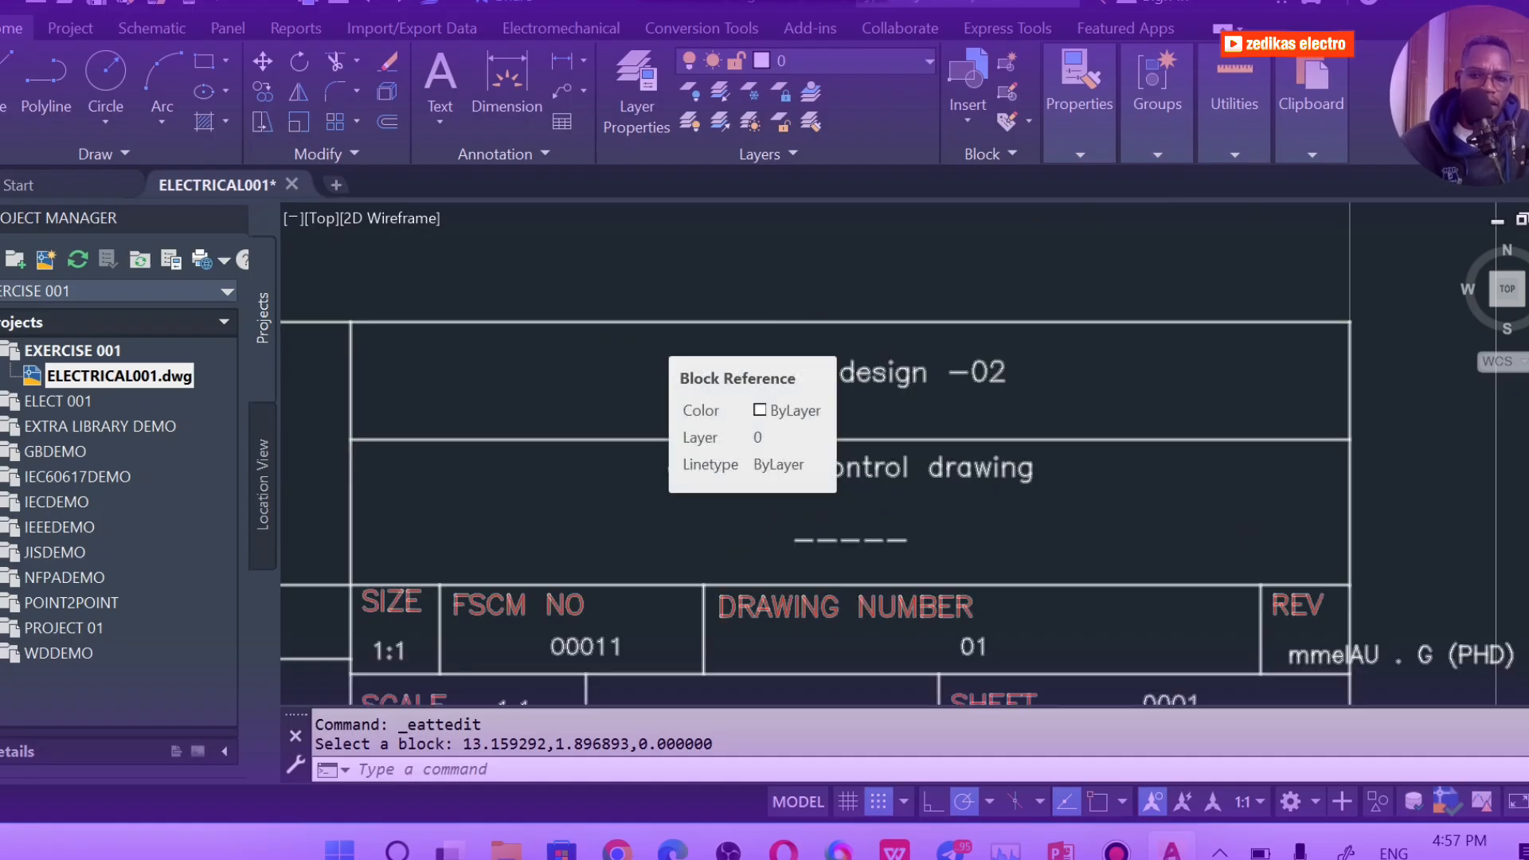
pyautogui.scroll(-4, 934, 629)
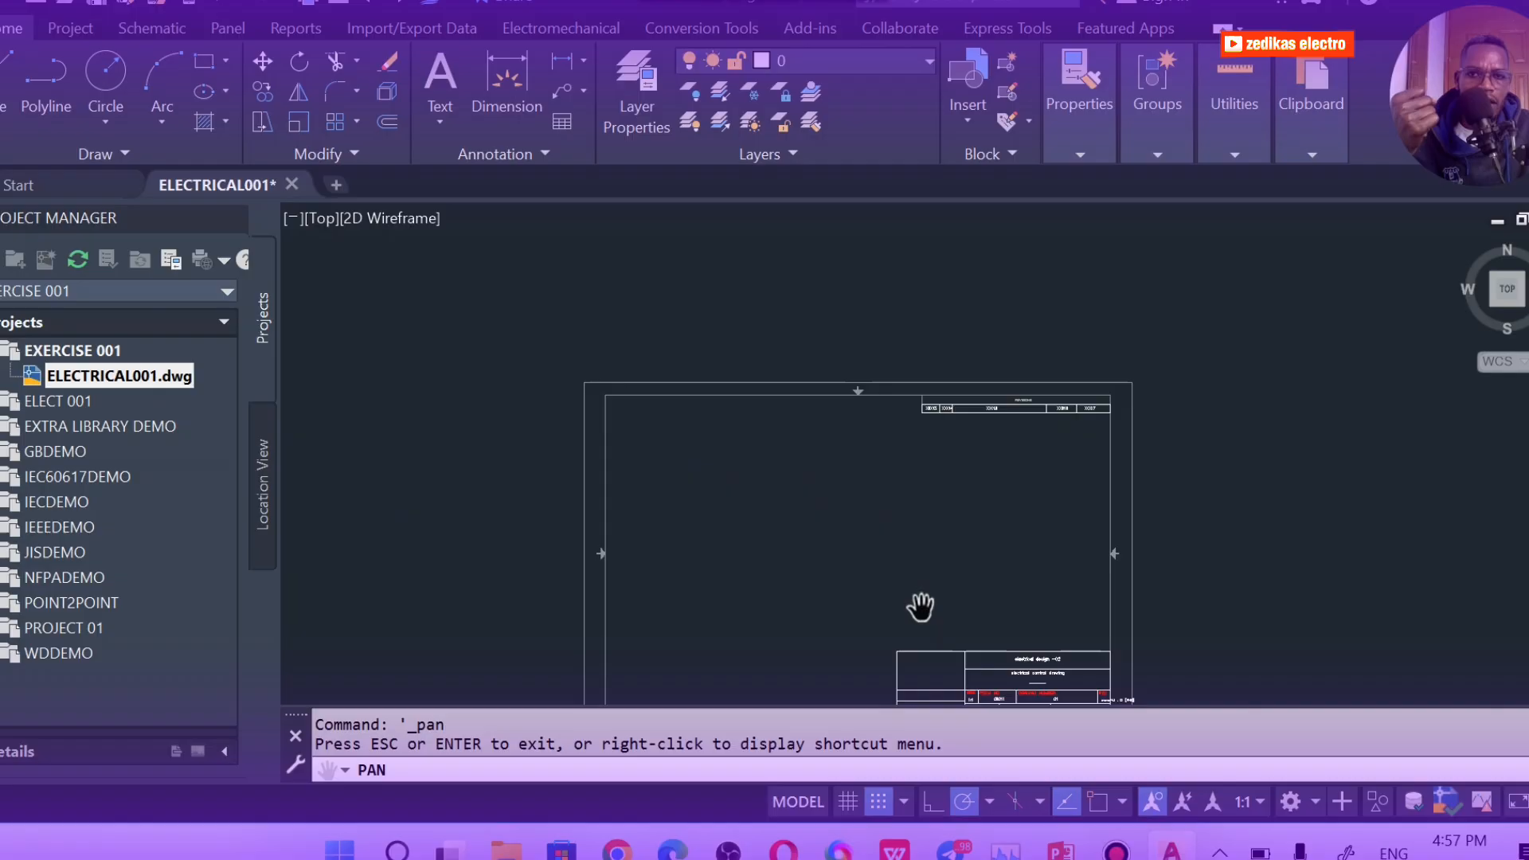
pyautogui.scroll(2, 924, 606)
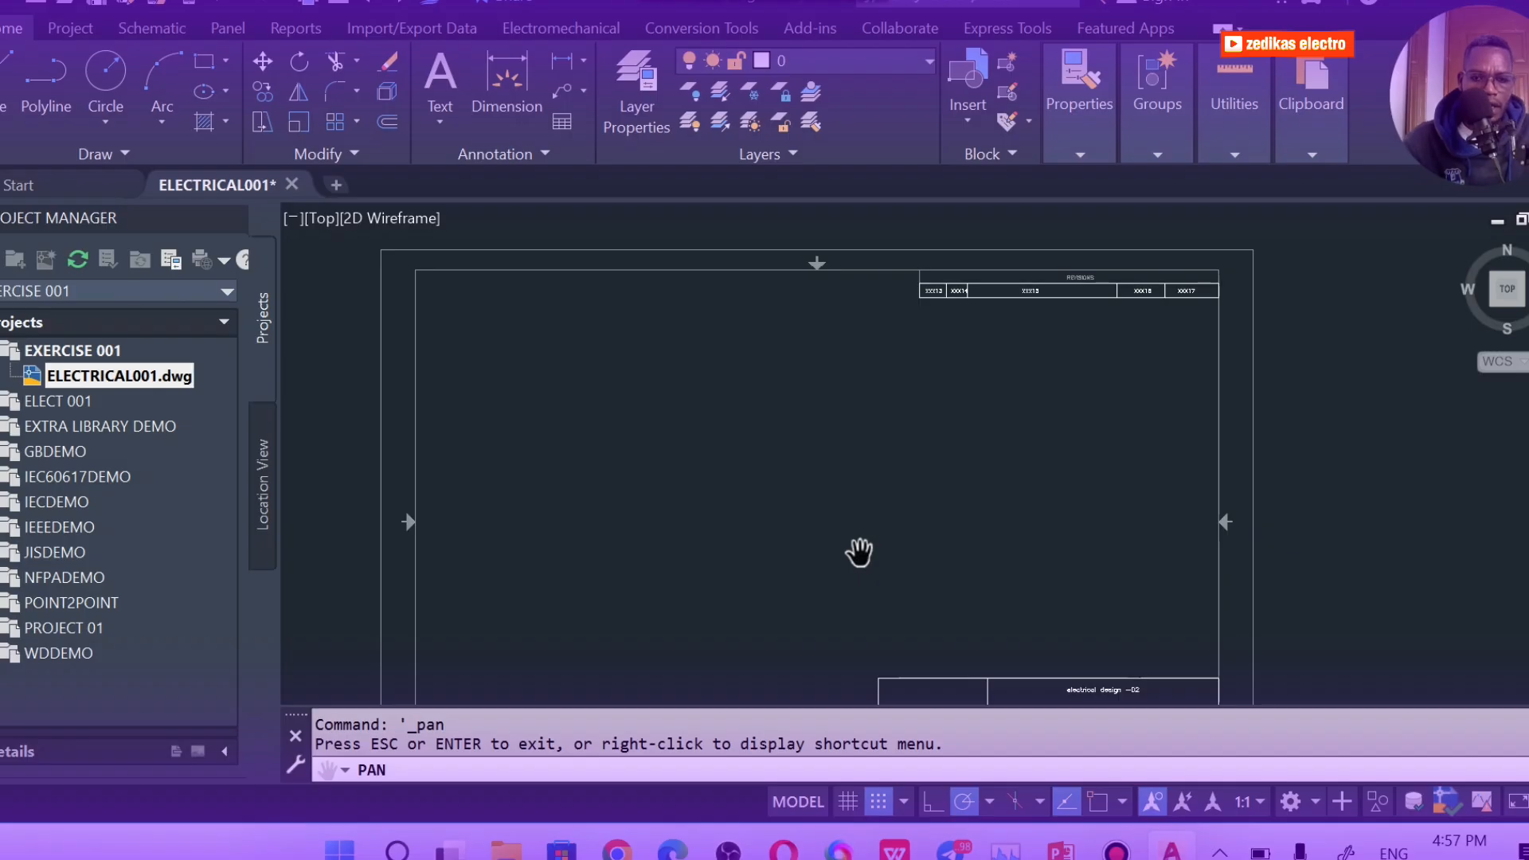
pyautogui.click(876, 803)
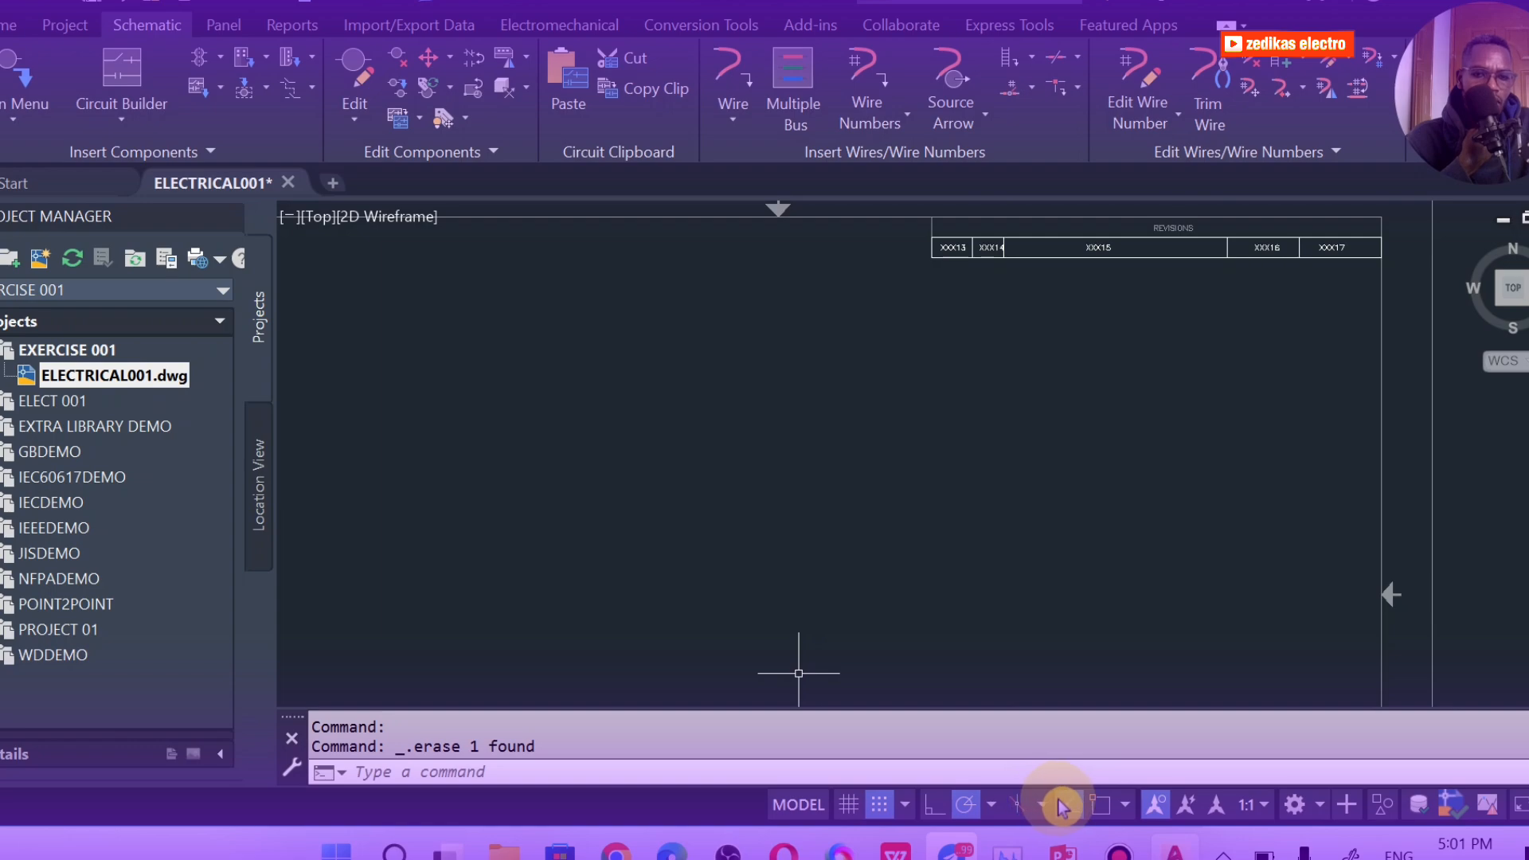
pyautogui.click(1067, 805)
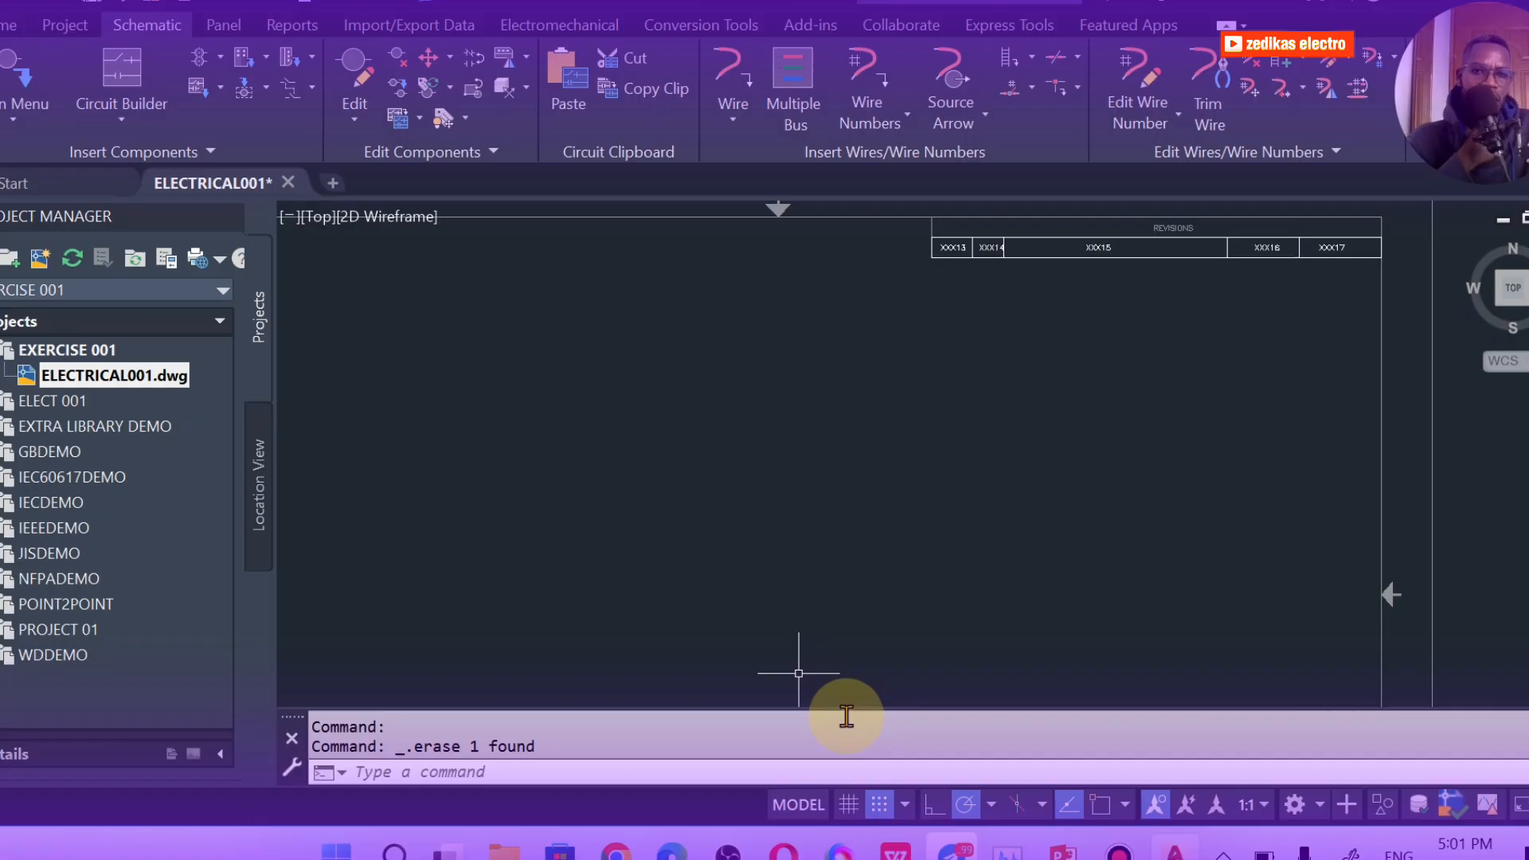
pyautogui.scroll(-2, 766, 638)
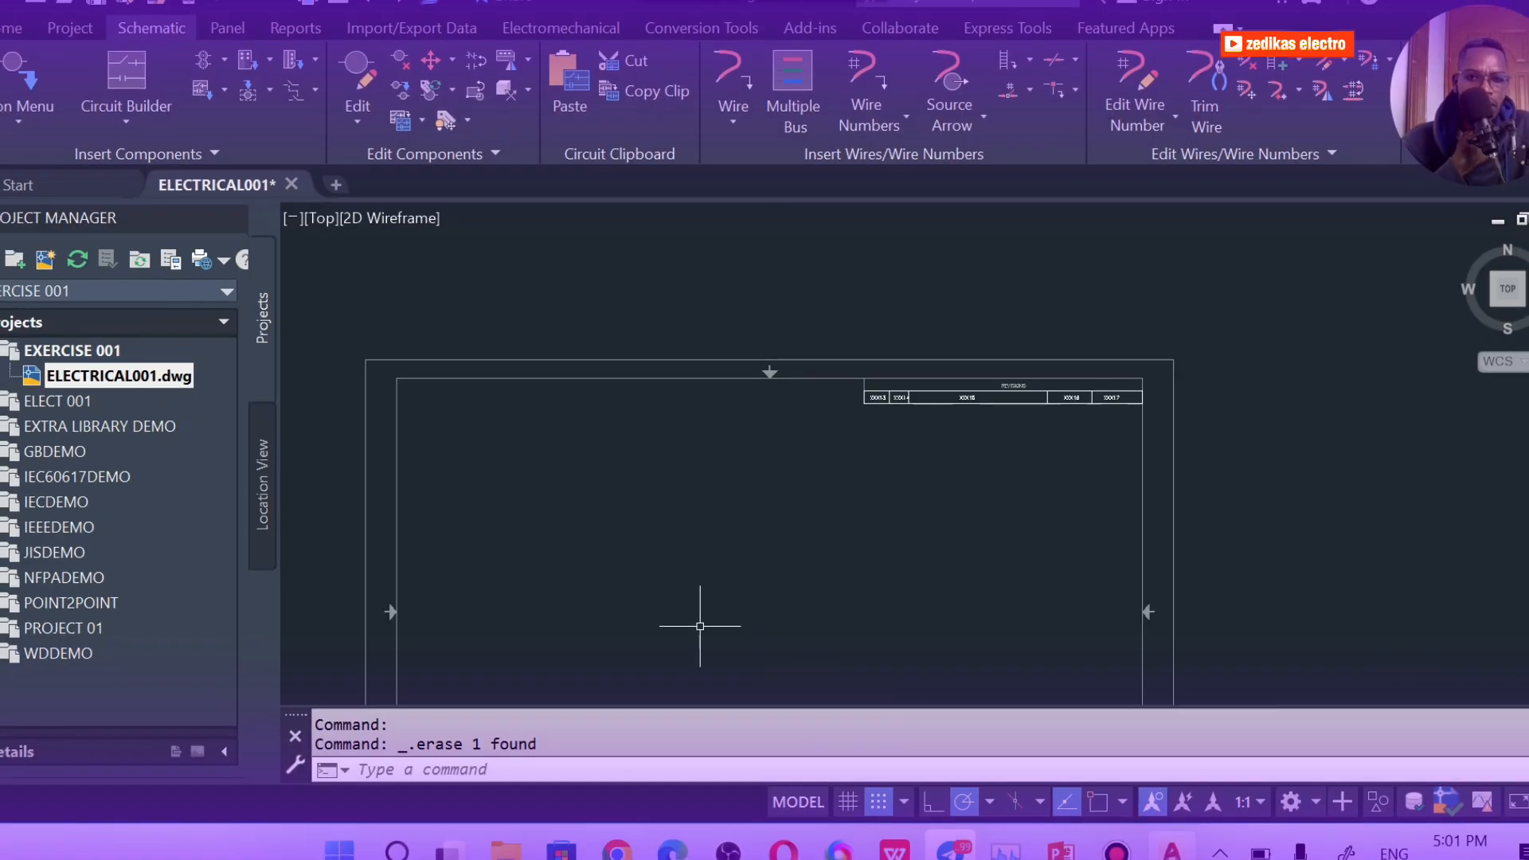
pyautogui.scroll(3, 696, 612)
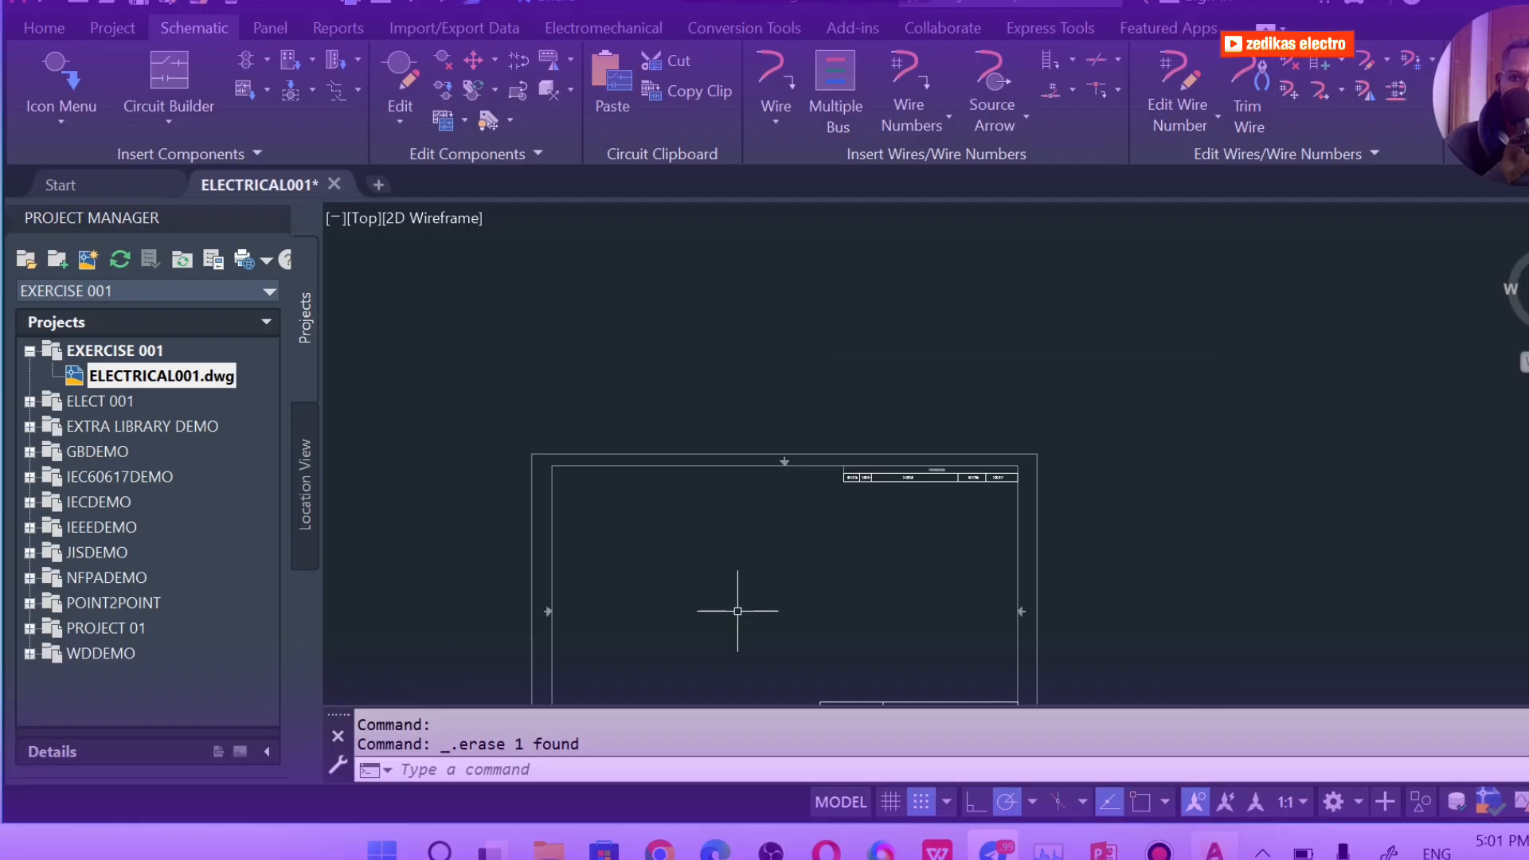
pyautogui.scroll(-2, 758, 624)
pyautogui.scroll(2, 758, 624)
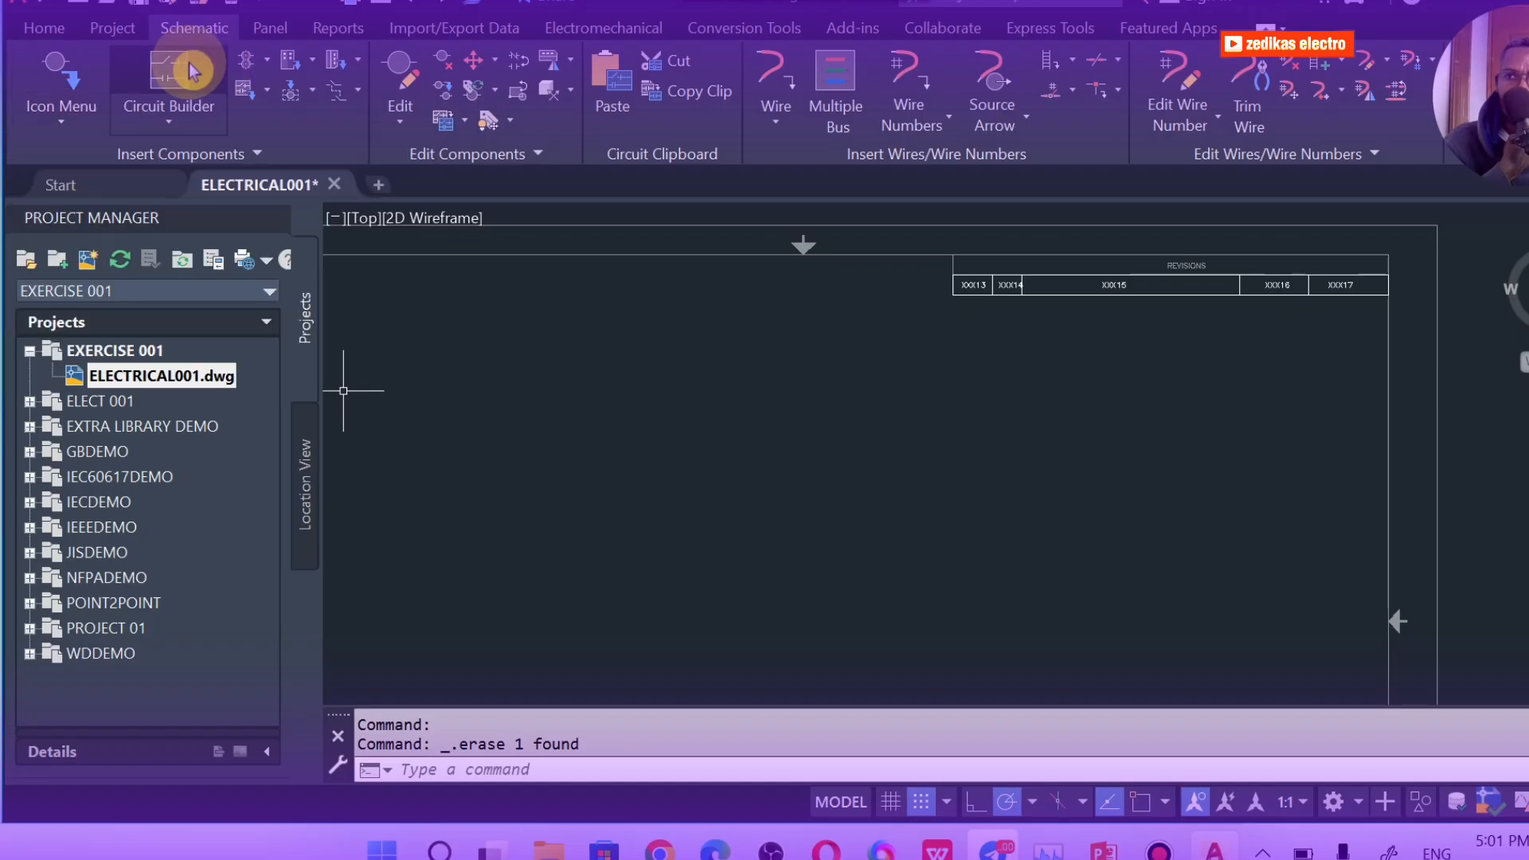
pyautogui.click(115, 28)
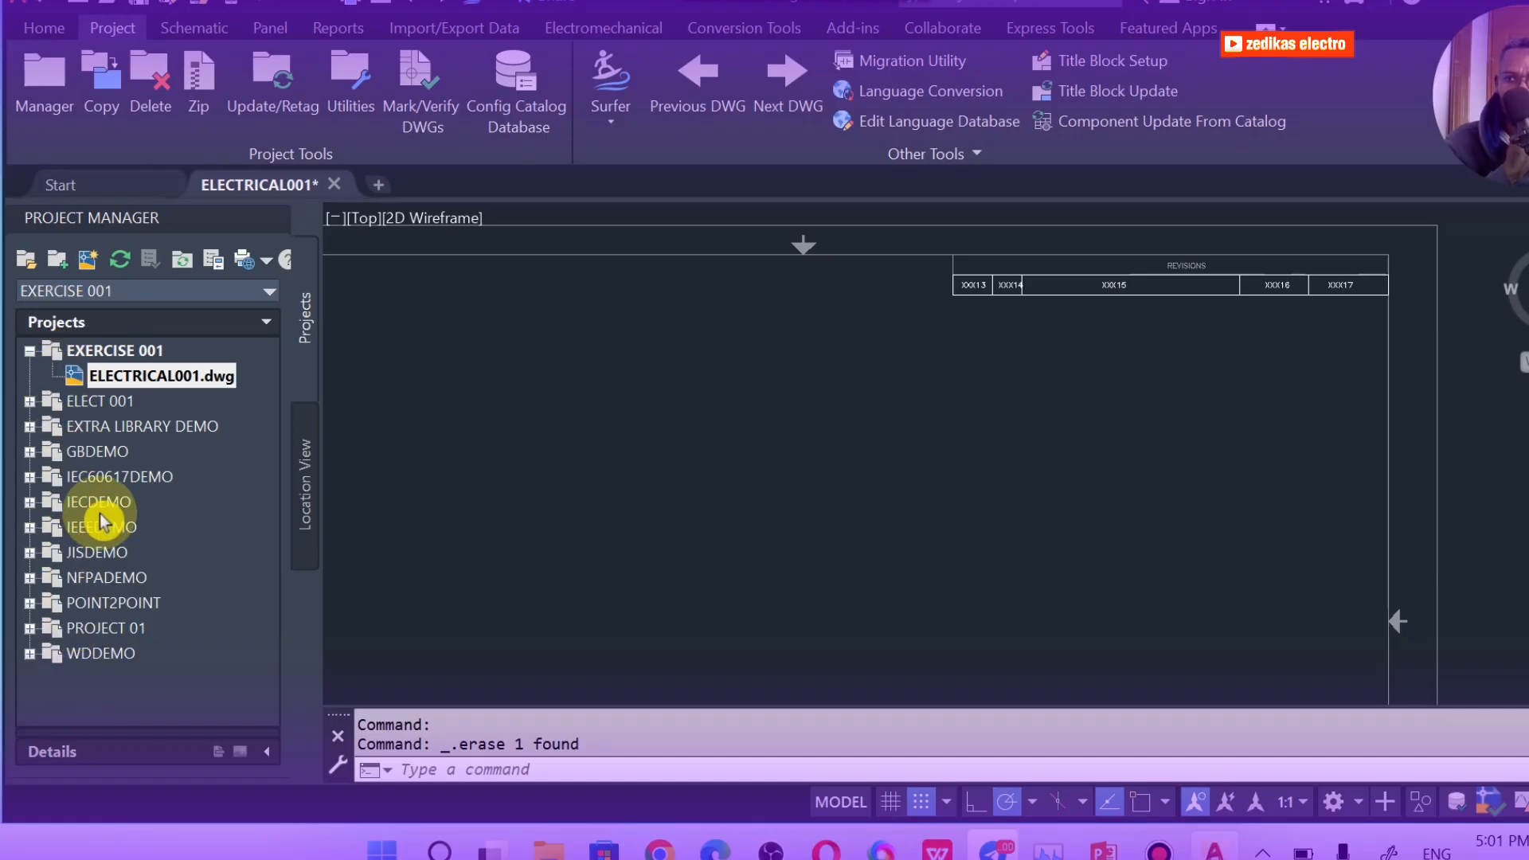
pyautogui.click(58, 30)
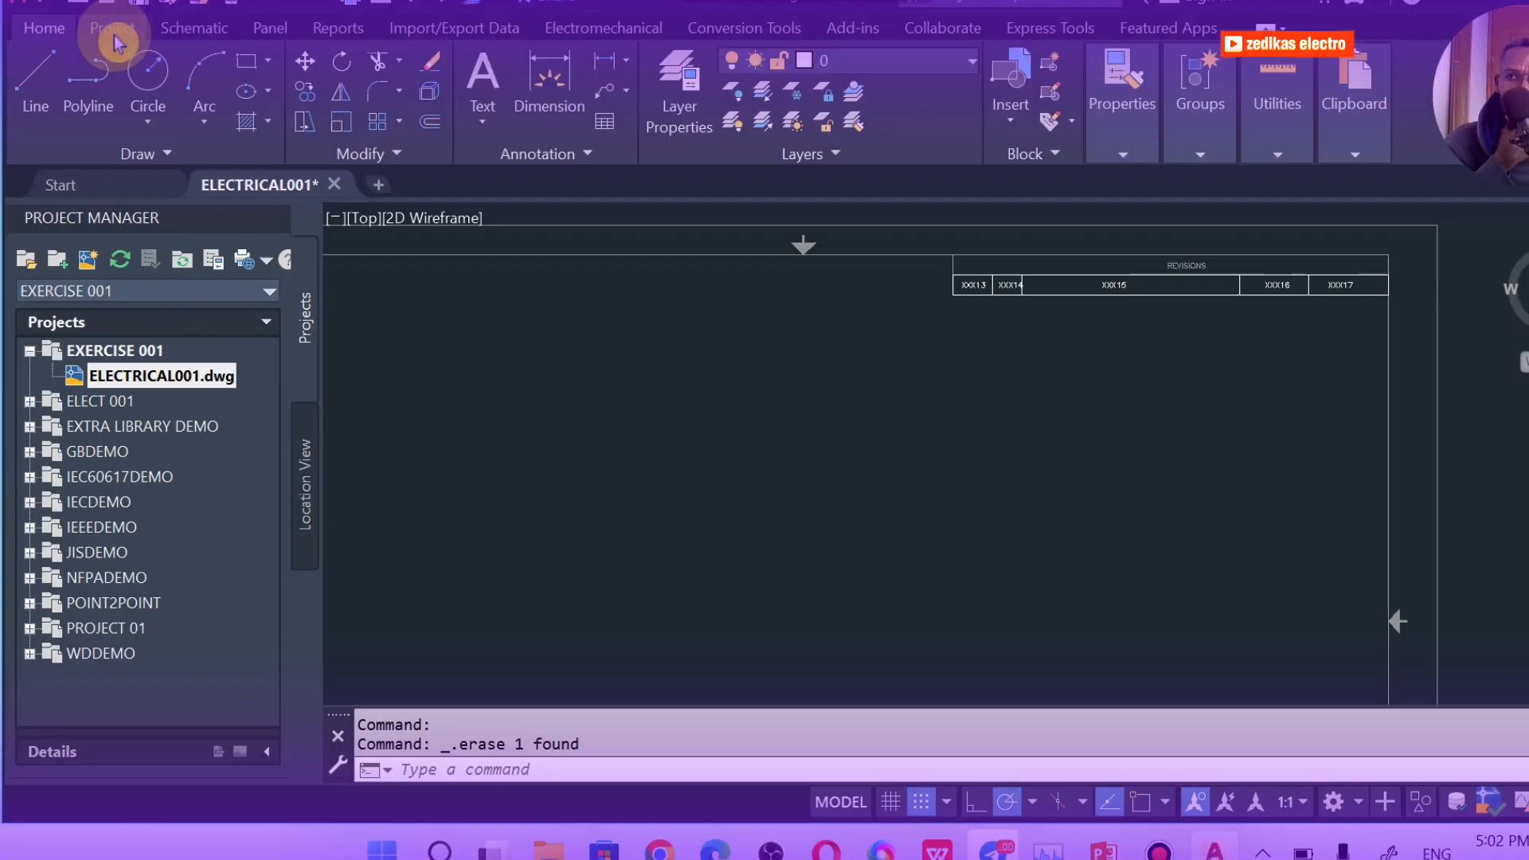
# Open the NFPA schematic component library and review the push button, selector switch, fuse/transformer and circuit breaker/disconnect symbols
pyautogui.click(189, 29)
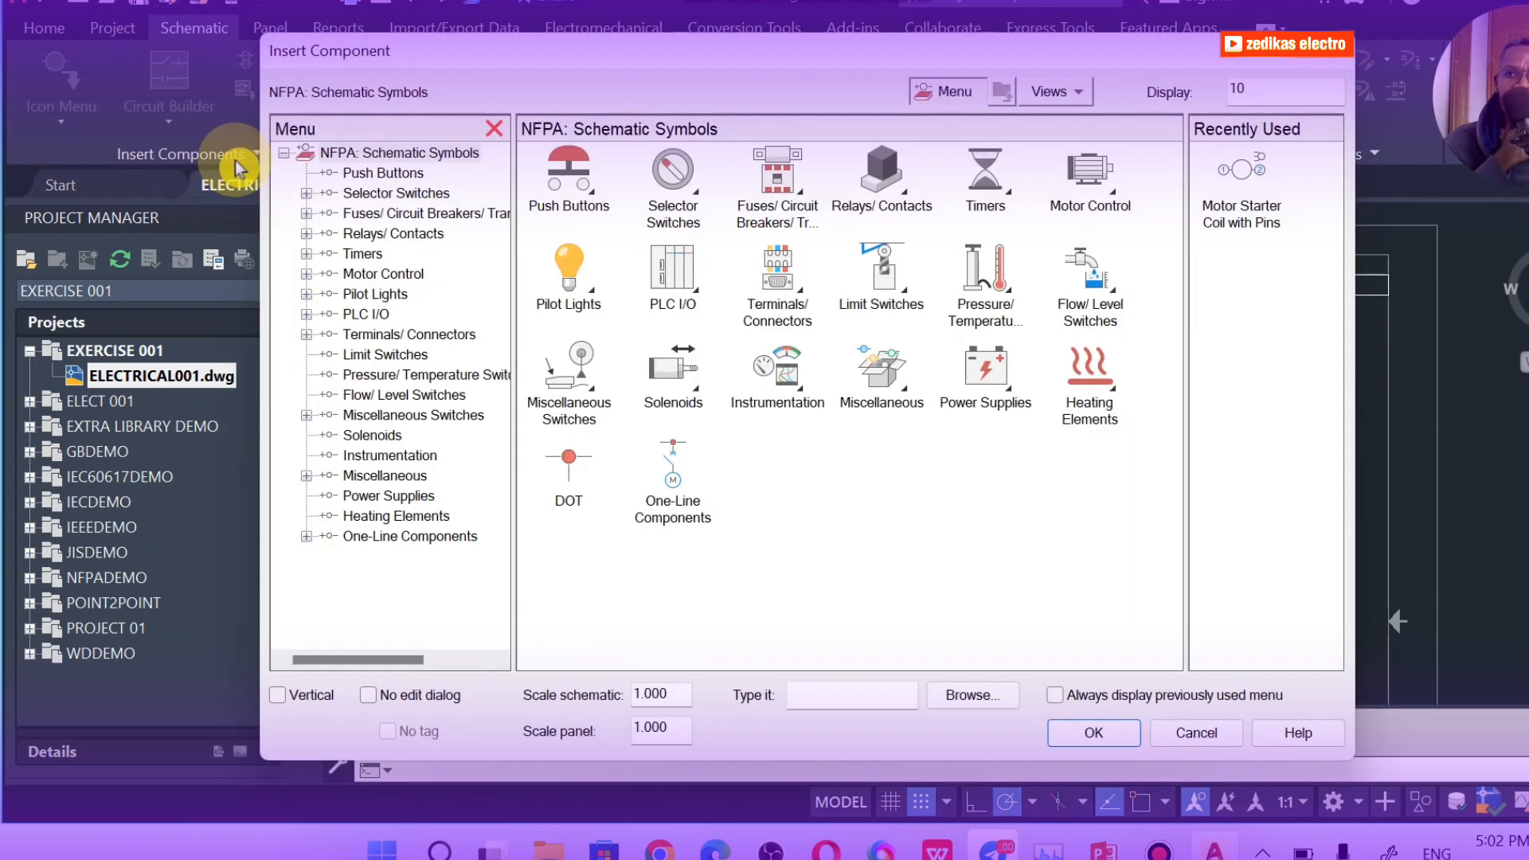
pyautogui.click(307, 196)
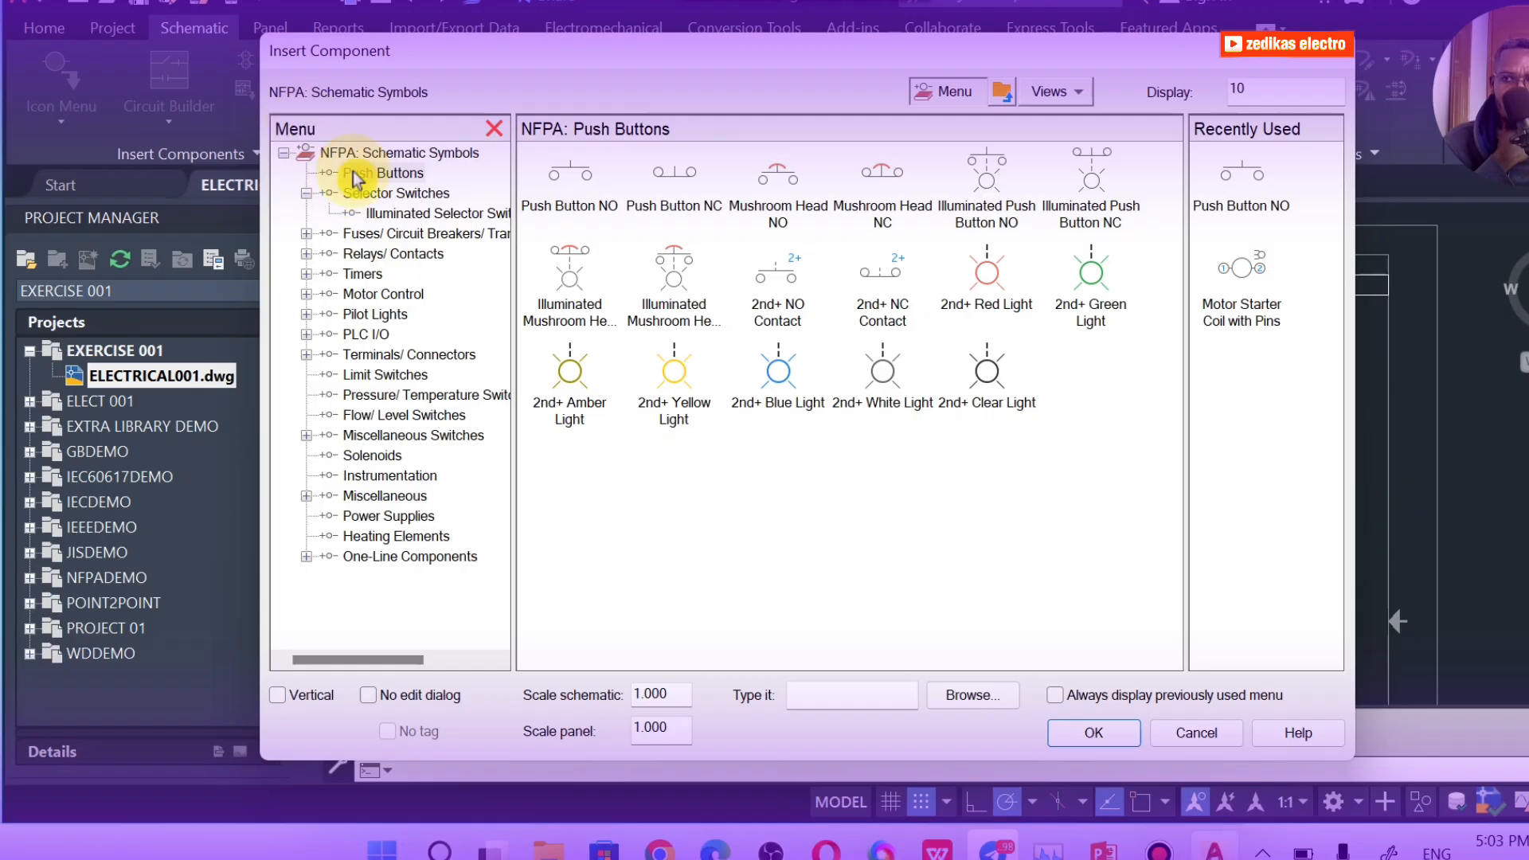
pyautogui.click(404, 194)
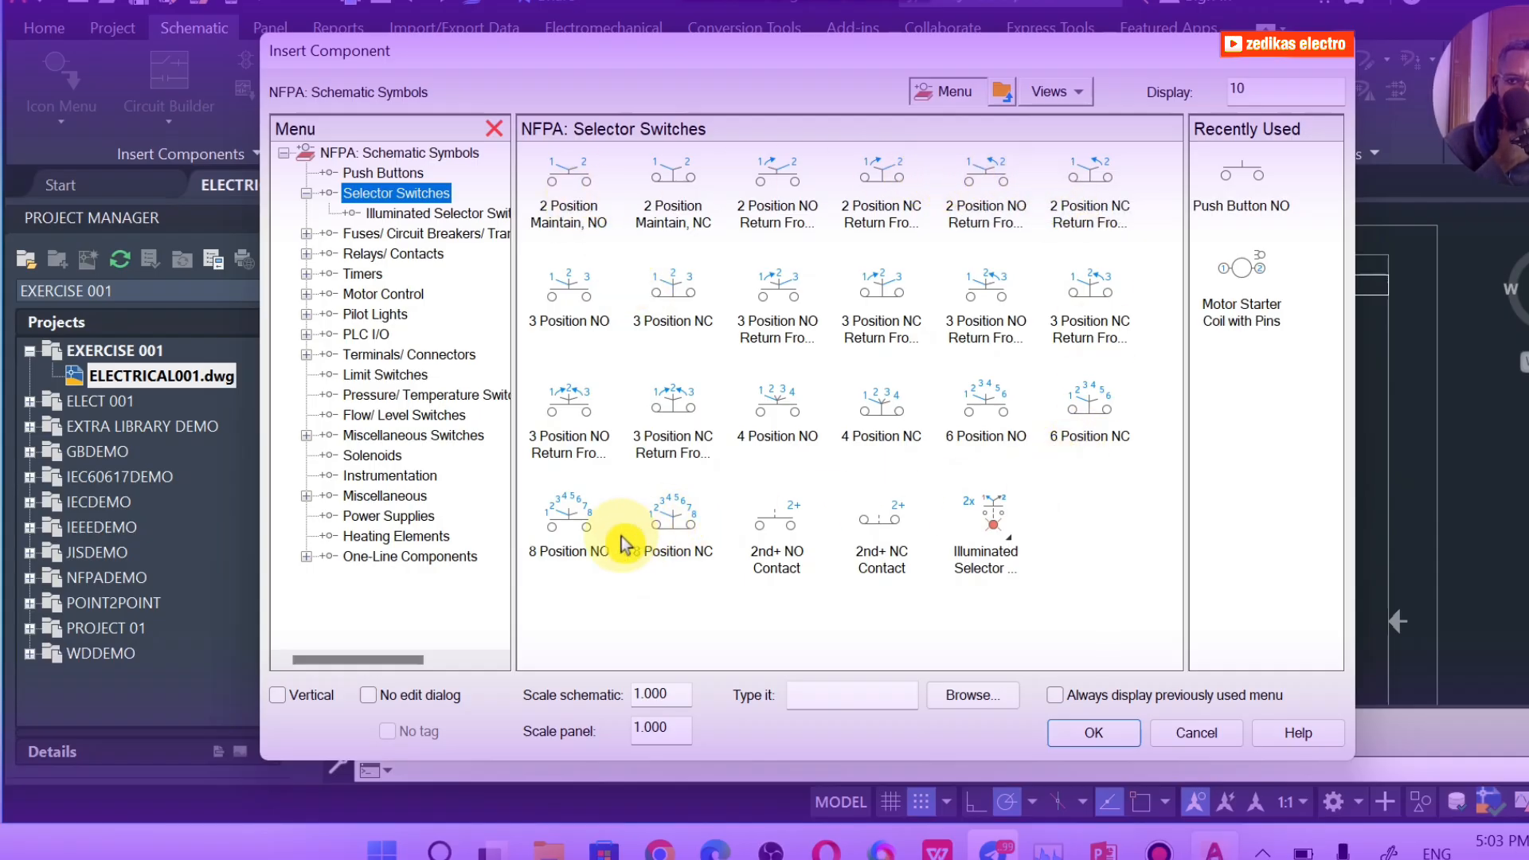
pyautogui.click(311, 239)
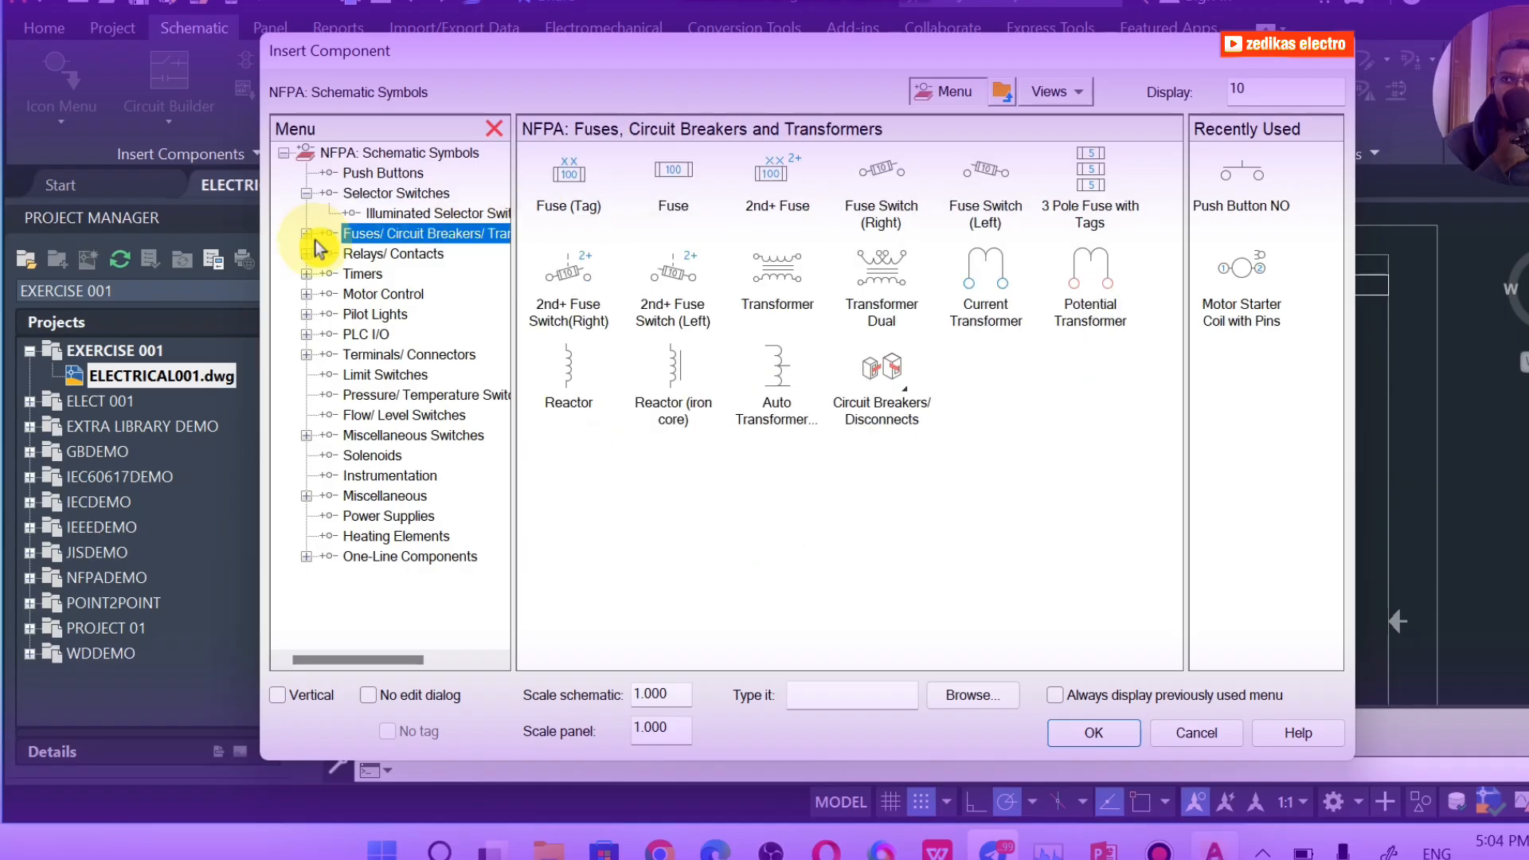
pyautogui.click(428, 257)
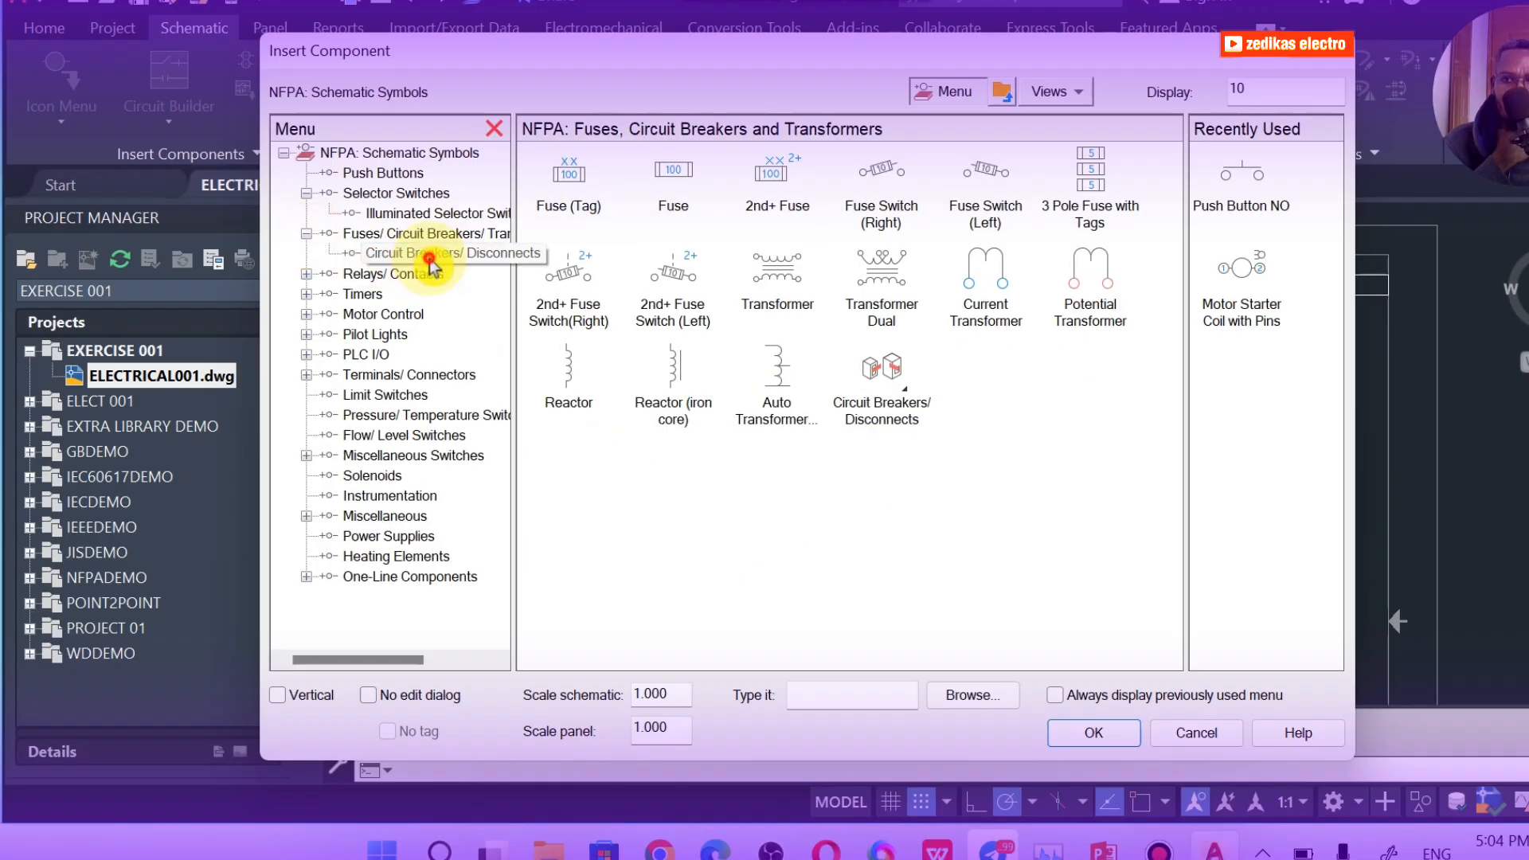
pyautogui.click(414, 254)
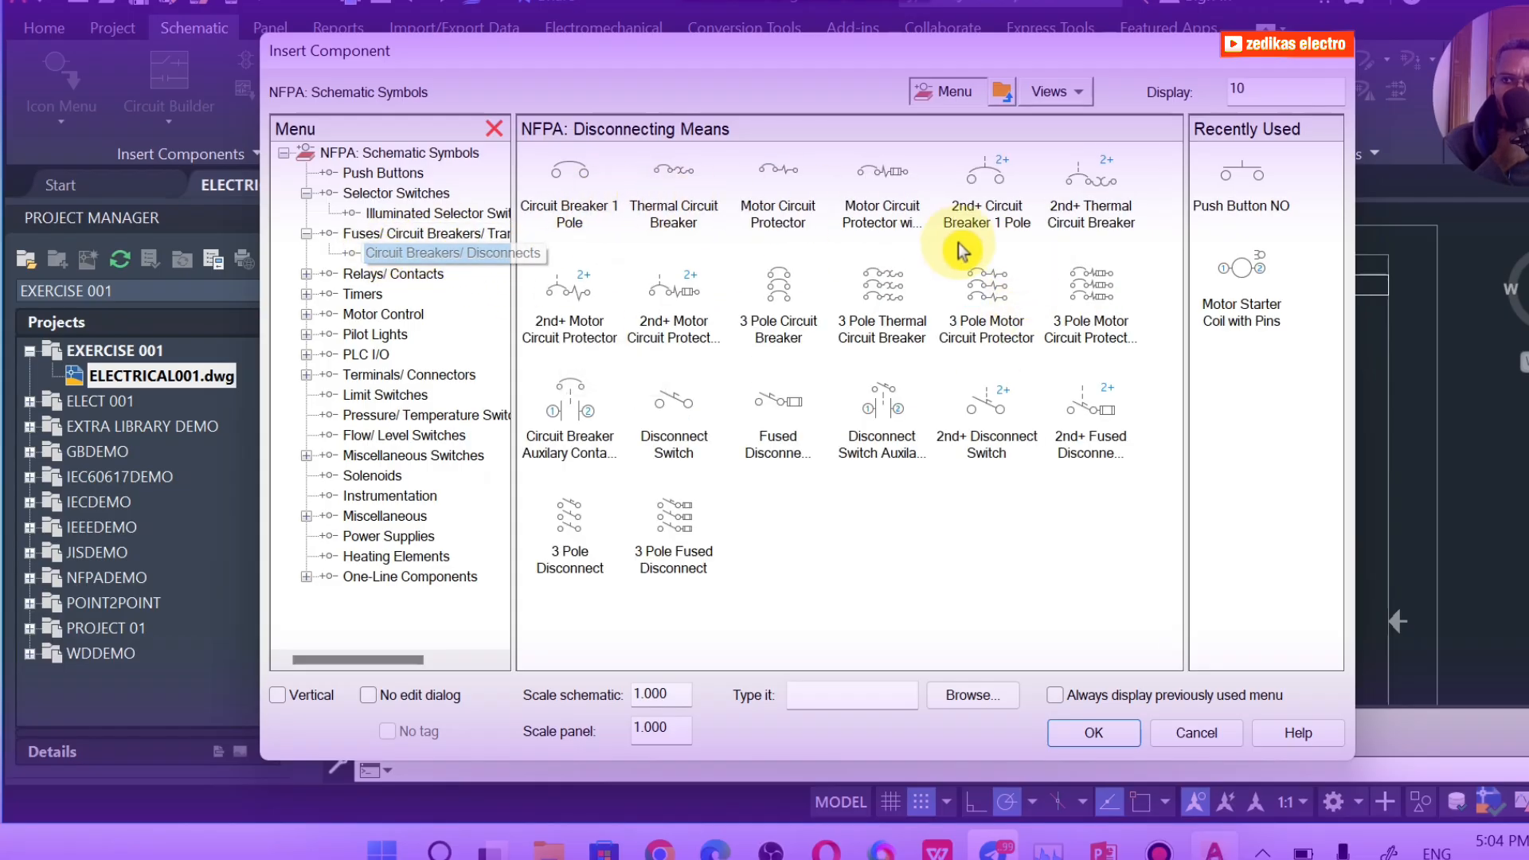
# Review the NFPA latching relay coil, PLC I/O fixed unit and miscellaneous symbol categories in the component library
pyautogui.click(307, 275)
pyautogui.click(434, 296)
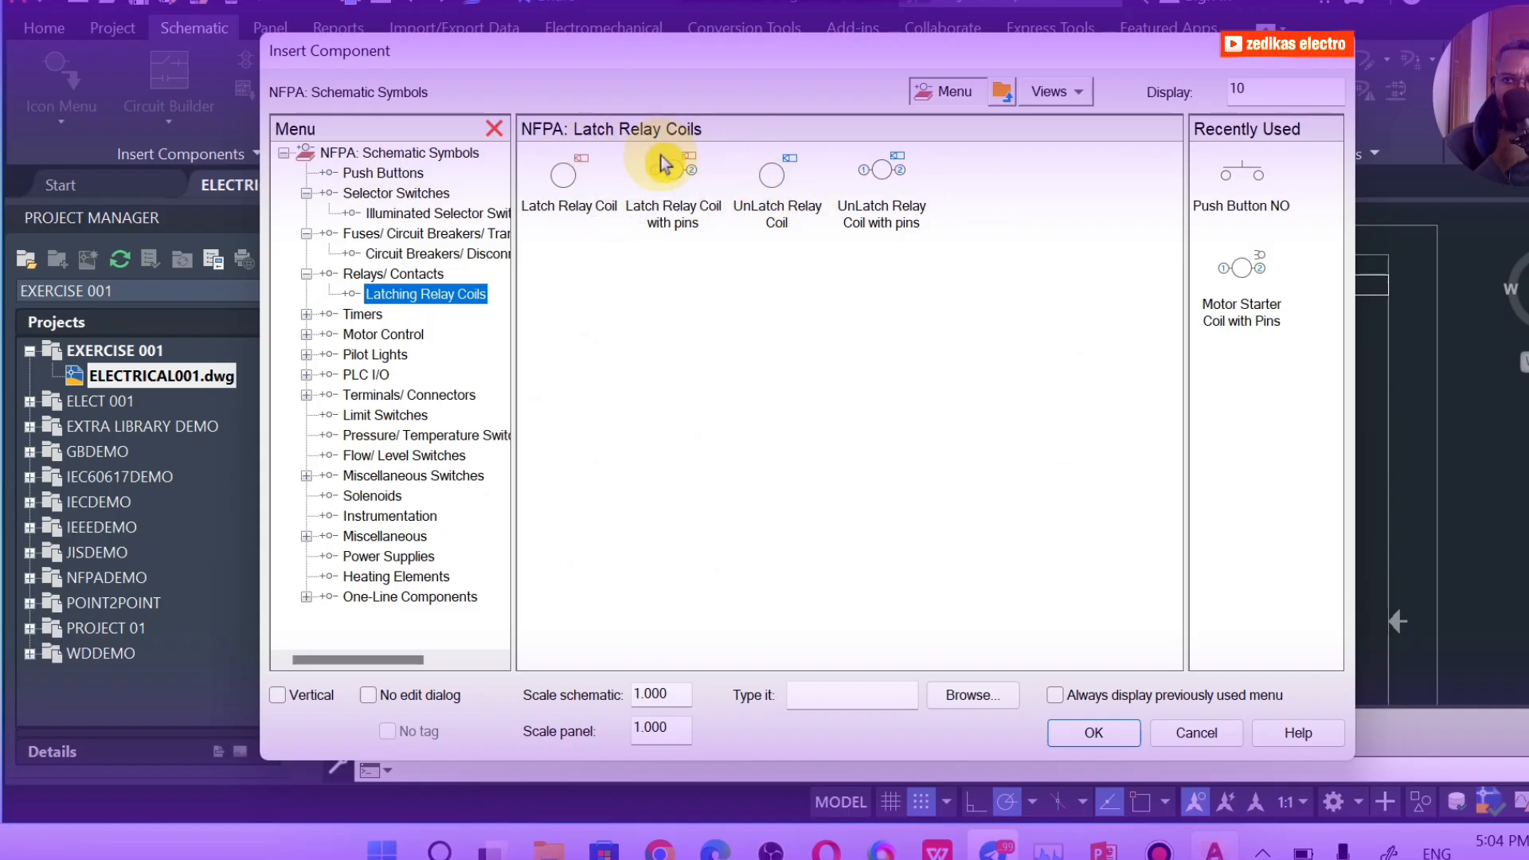
pyautogui.click(392, 396)
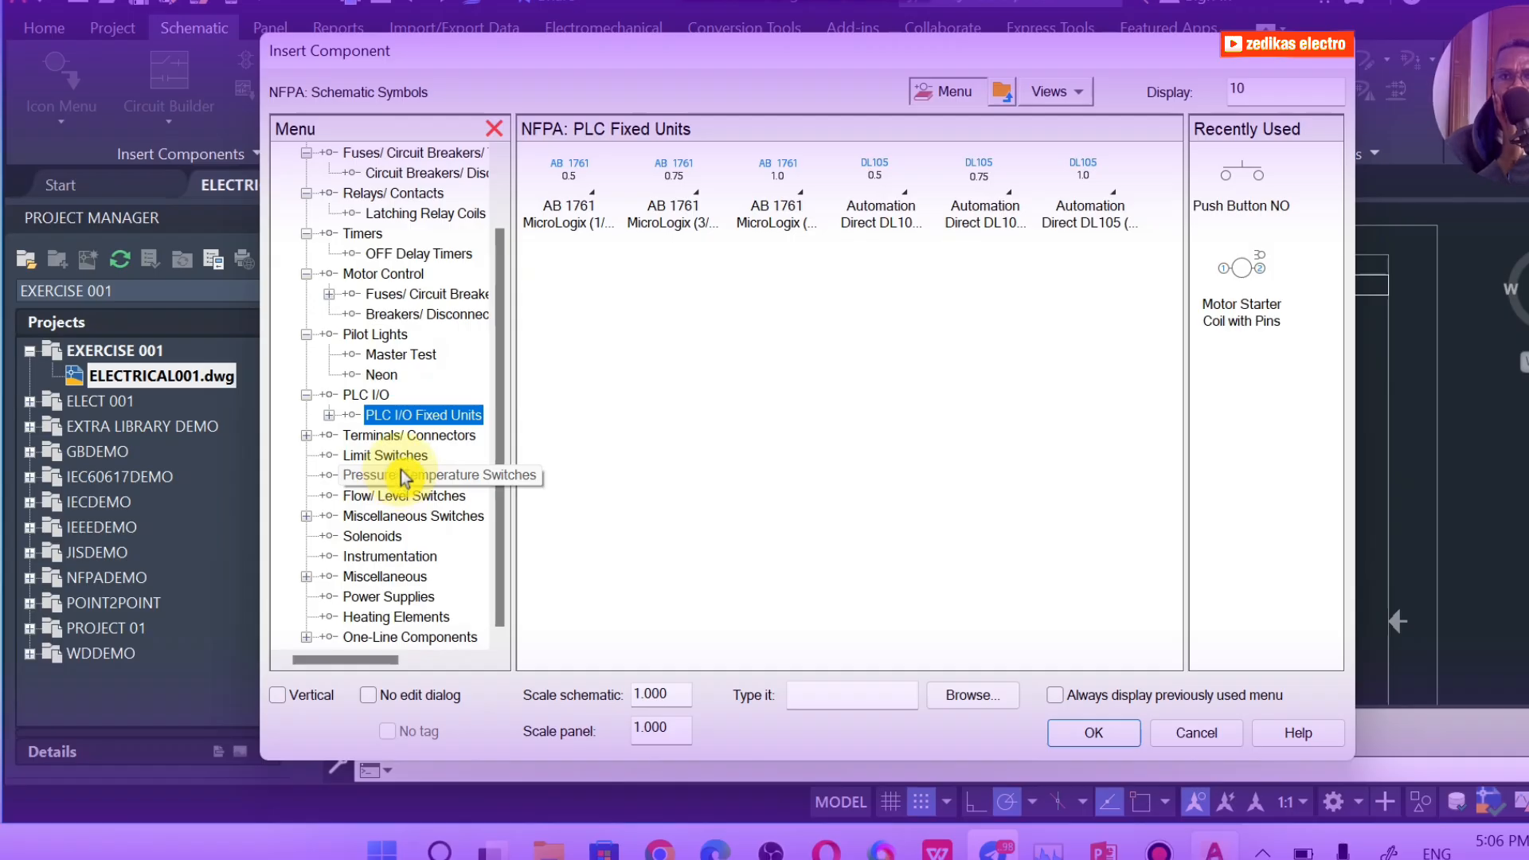
pyautogui.scroll(2, 390, 420)
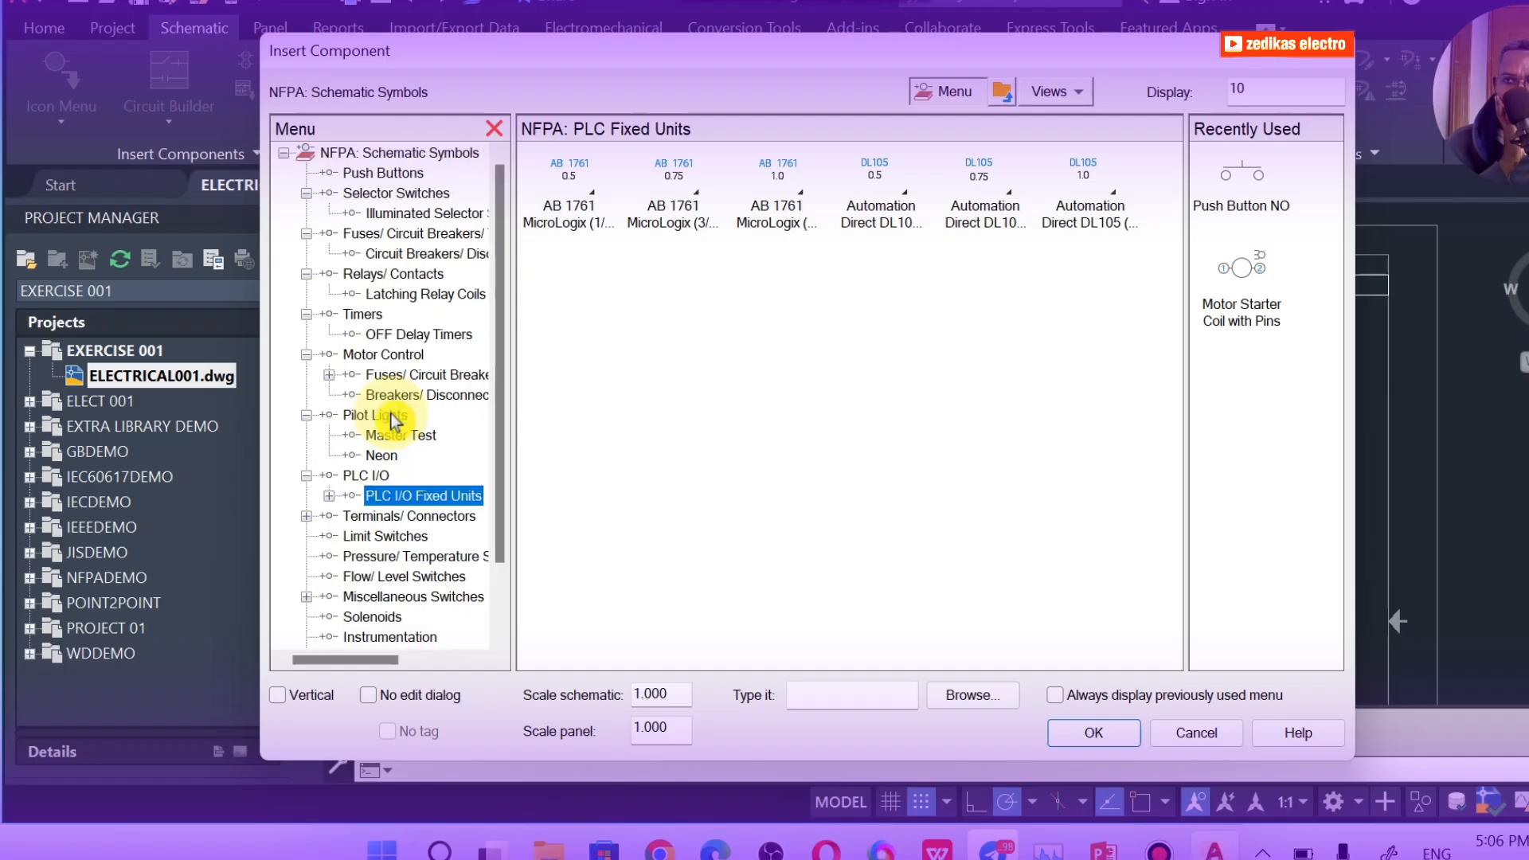
pyautogui.scroll(-2, 391, 419)
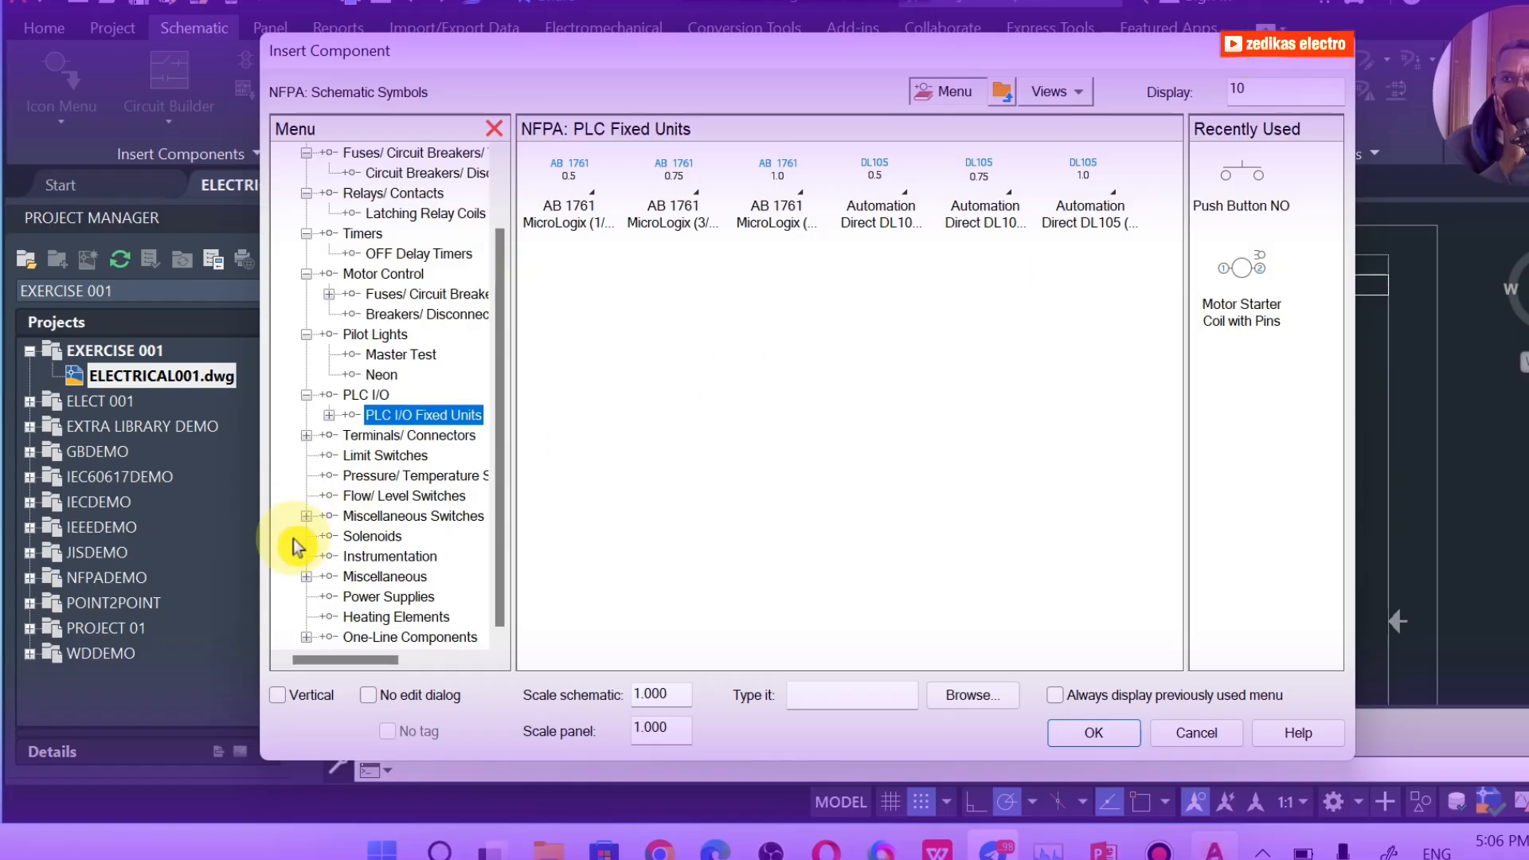
pyautogui.click(387, 578)
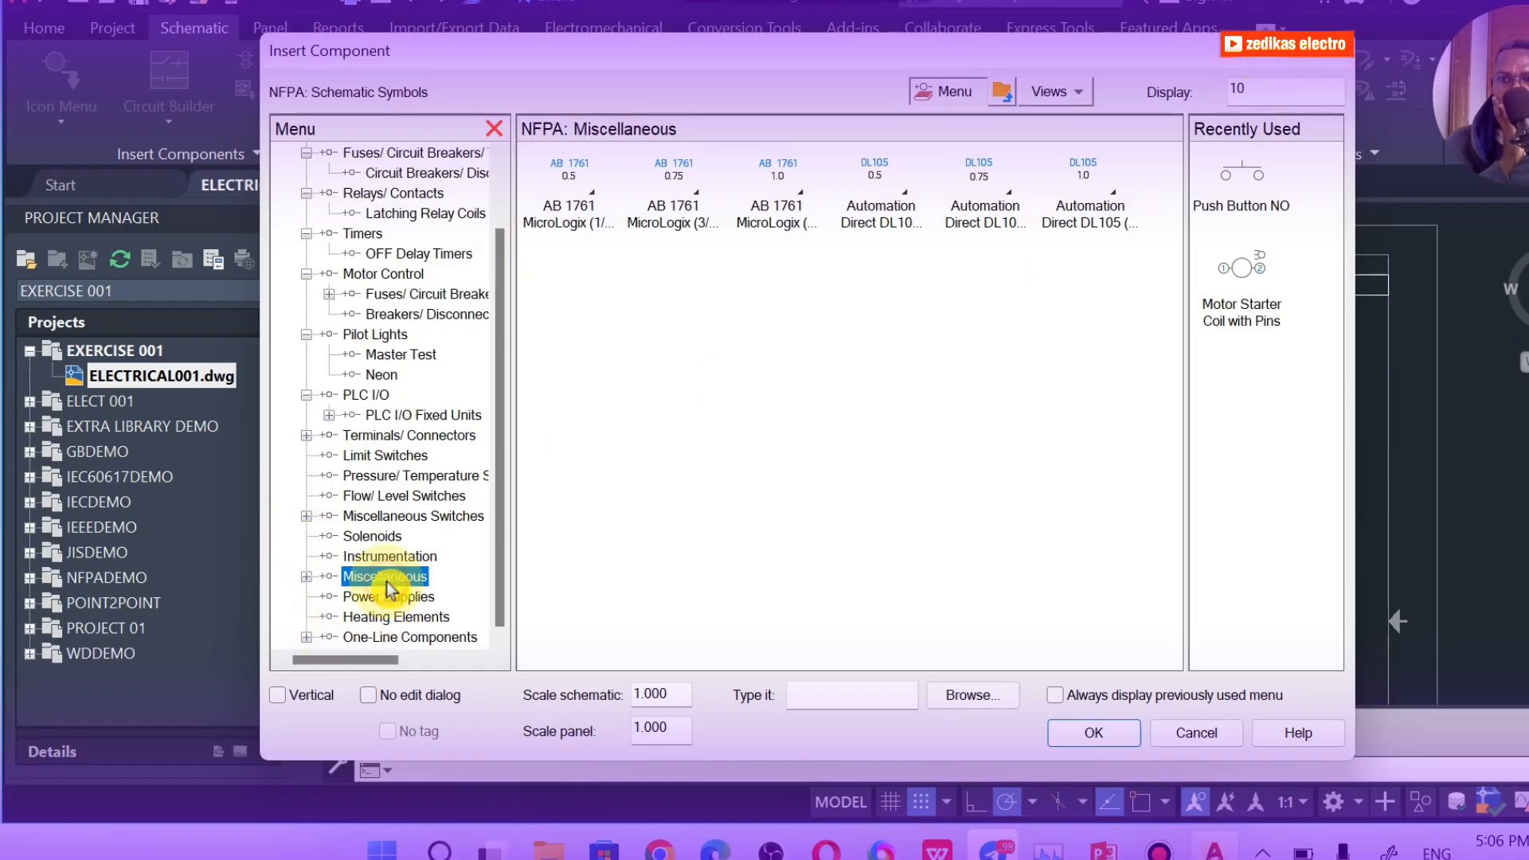
pyautogui.scroll(2, 422, 493)
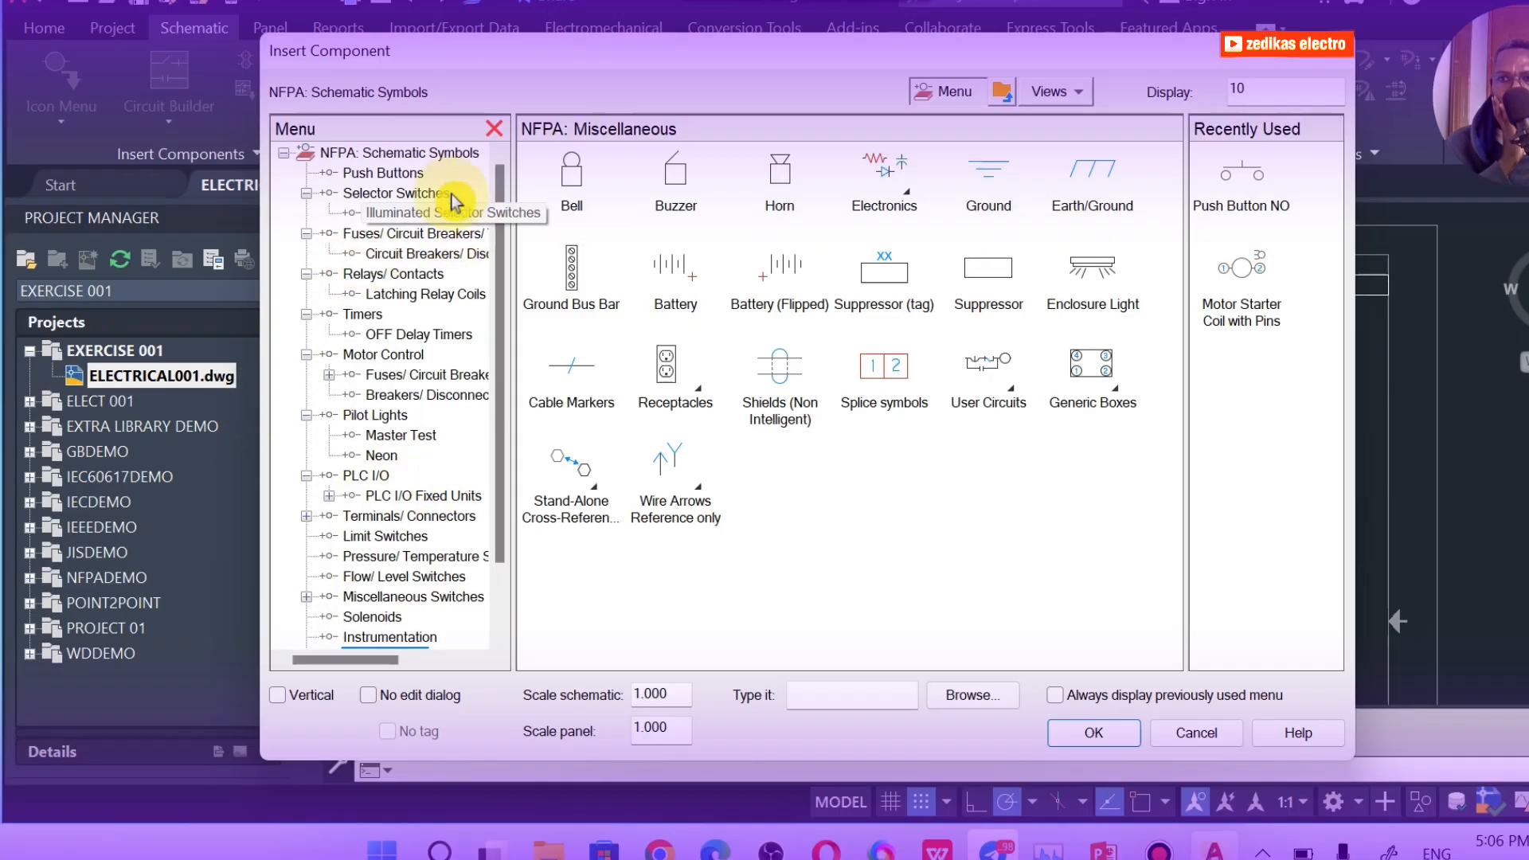
# Insert a Push Button NO from the NFPA push buttons in the sheet's empty area with description PB1, and repeat the insertion
pyautogui.click(372, 174)
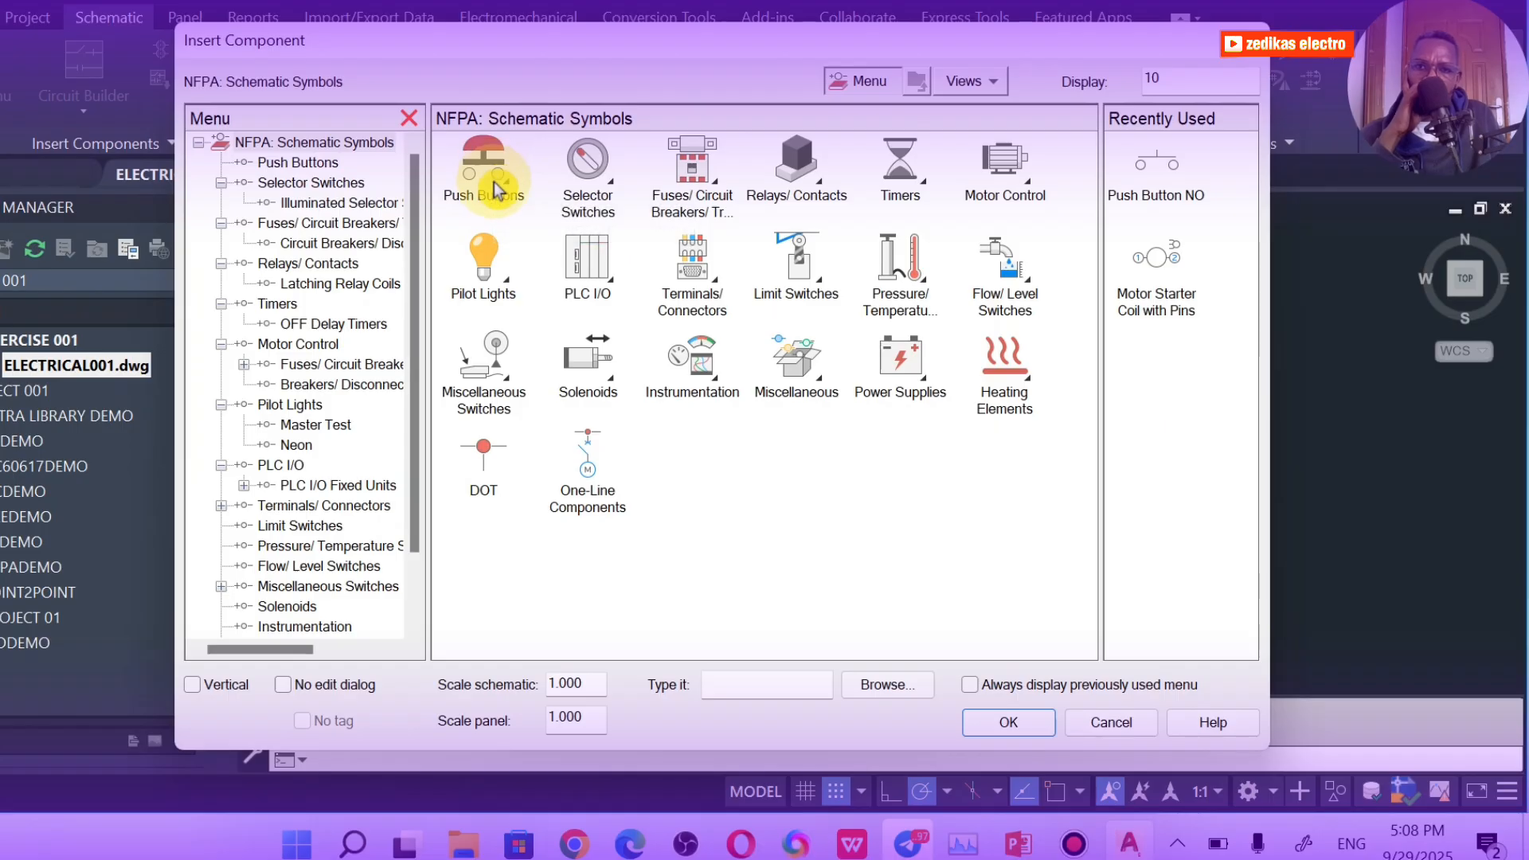
pyautogui.click(495, 195)
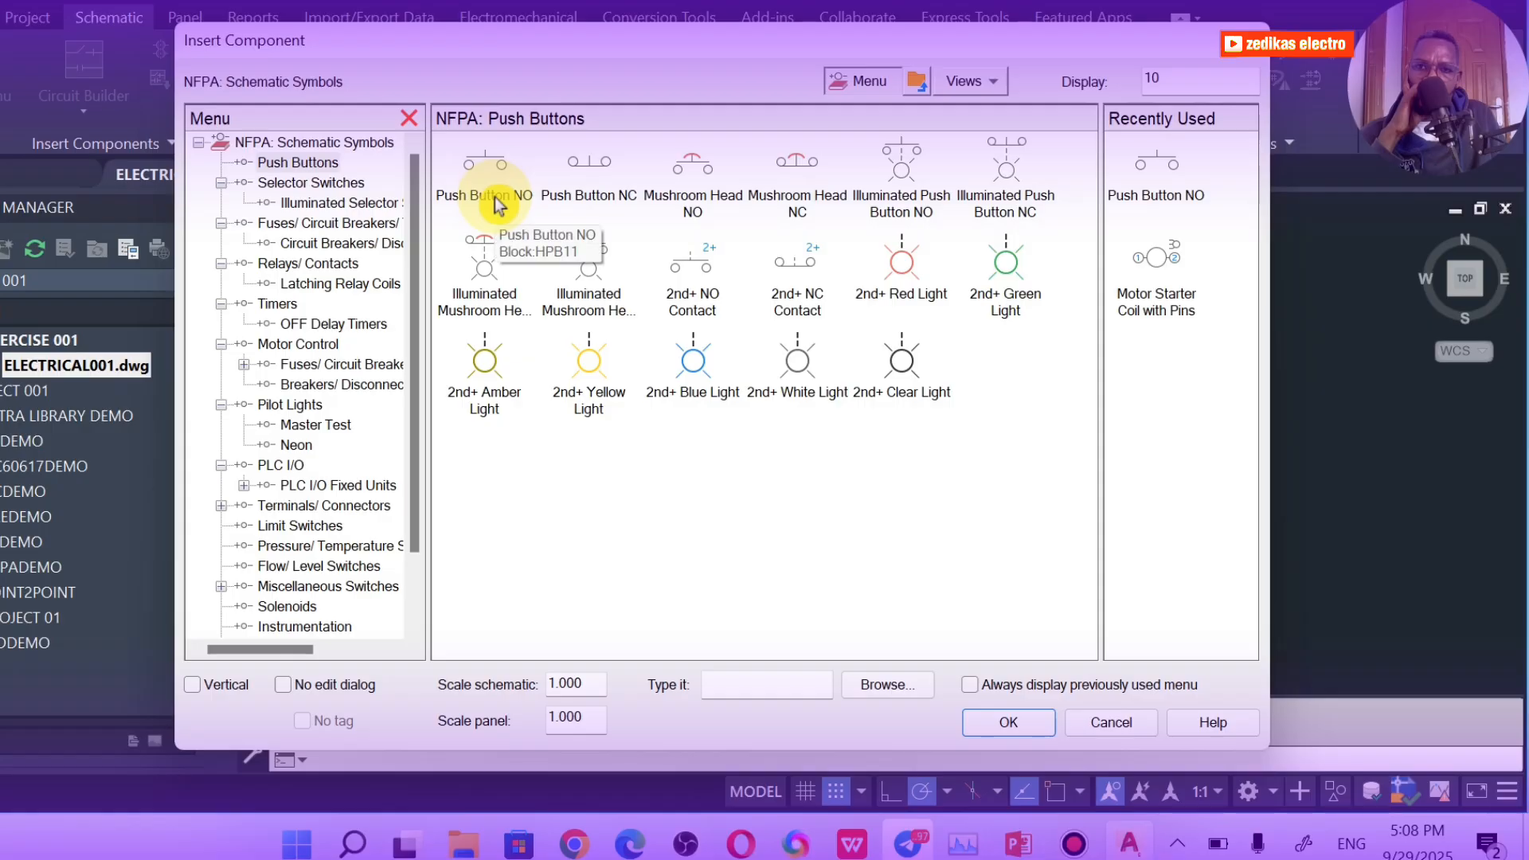
pyautogui.click(495, 204)
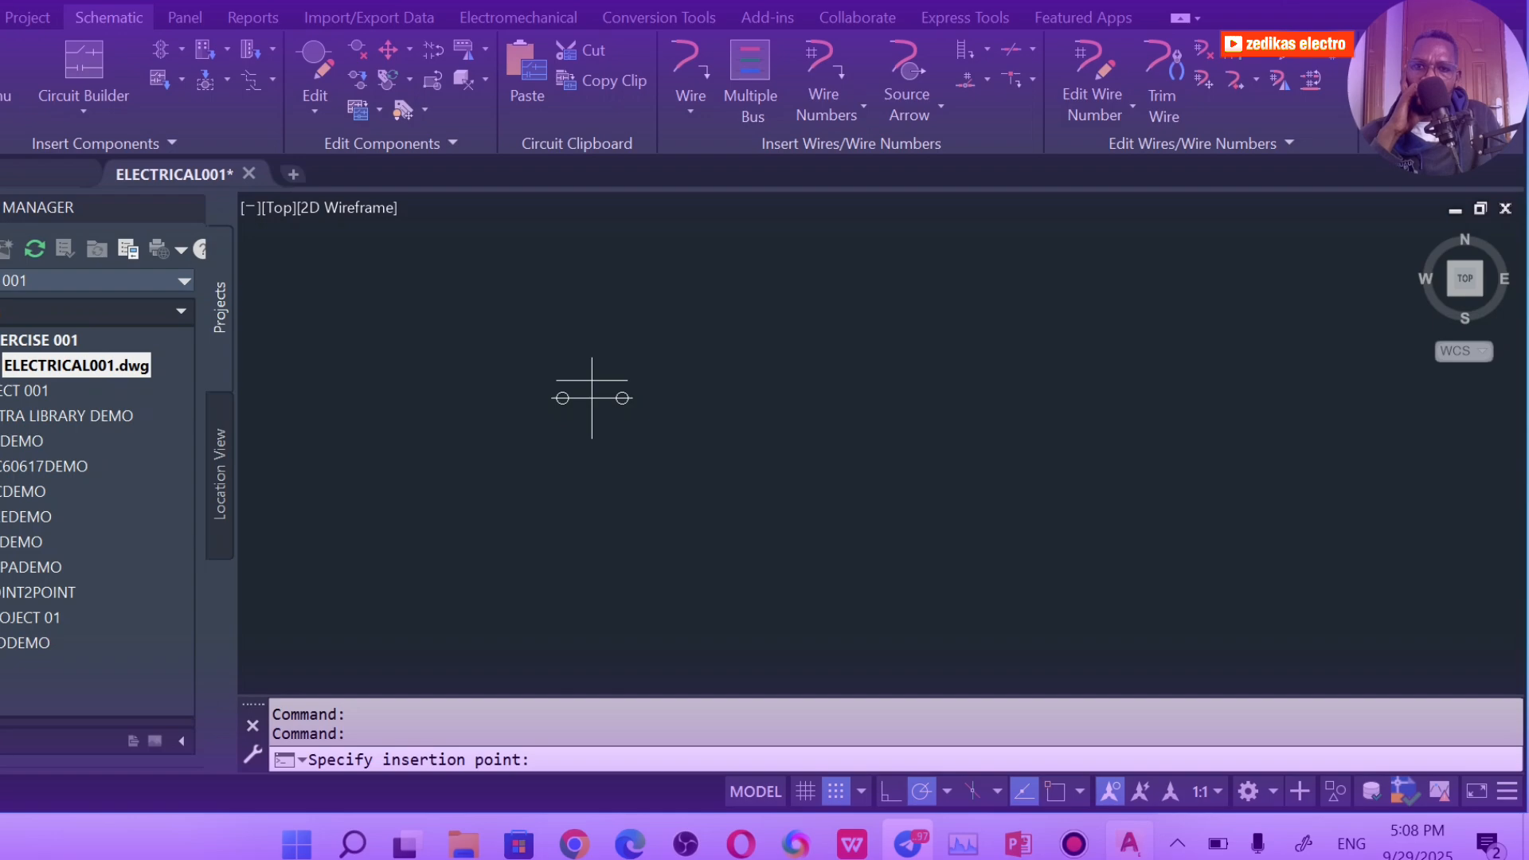
pyautogui.click(592, 398)
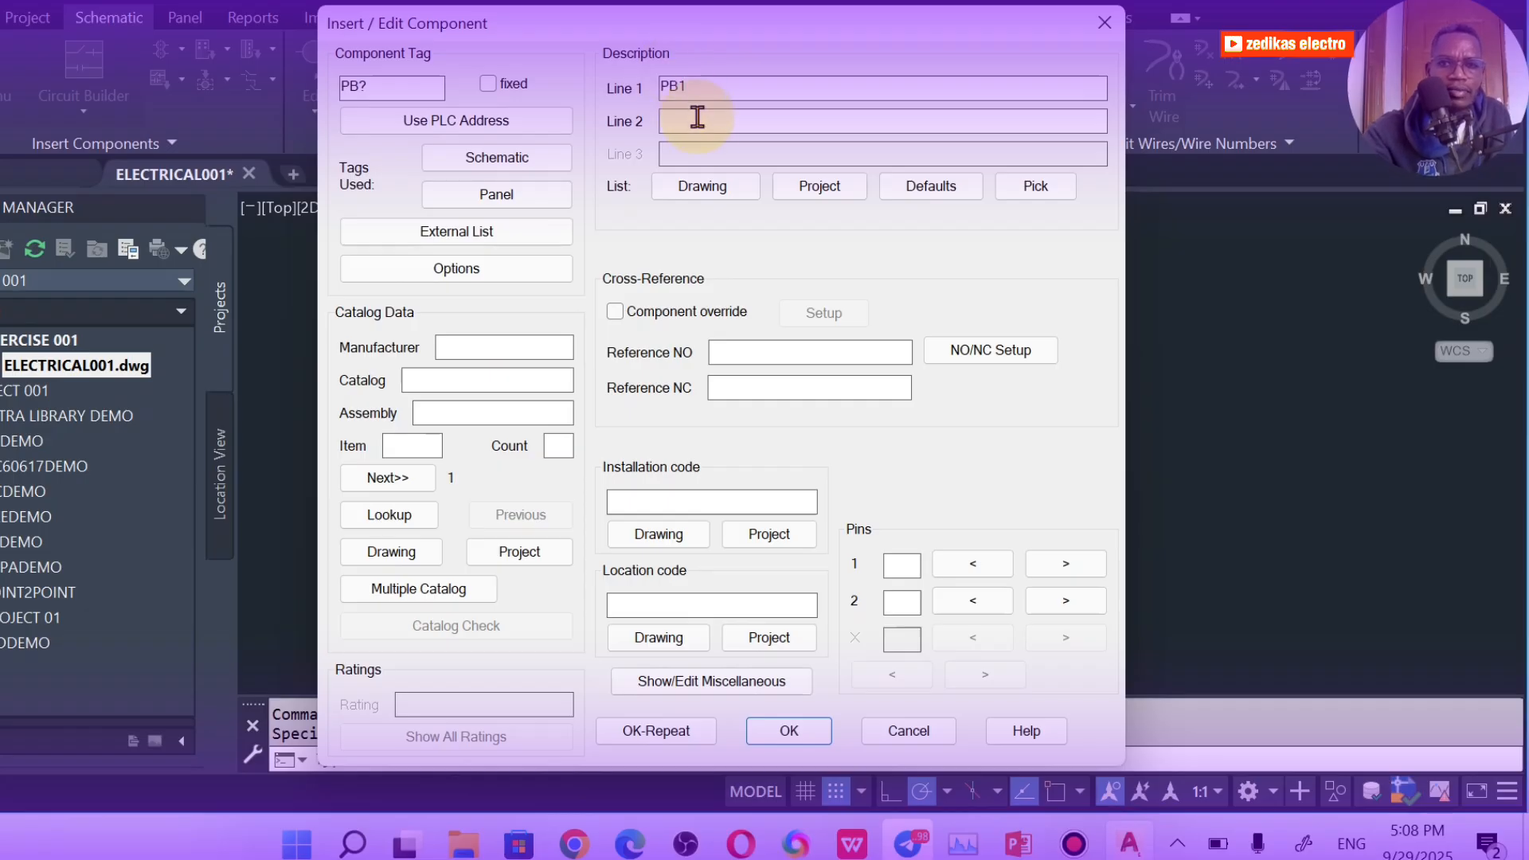
pyautogui.click(689, 731)
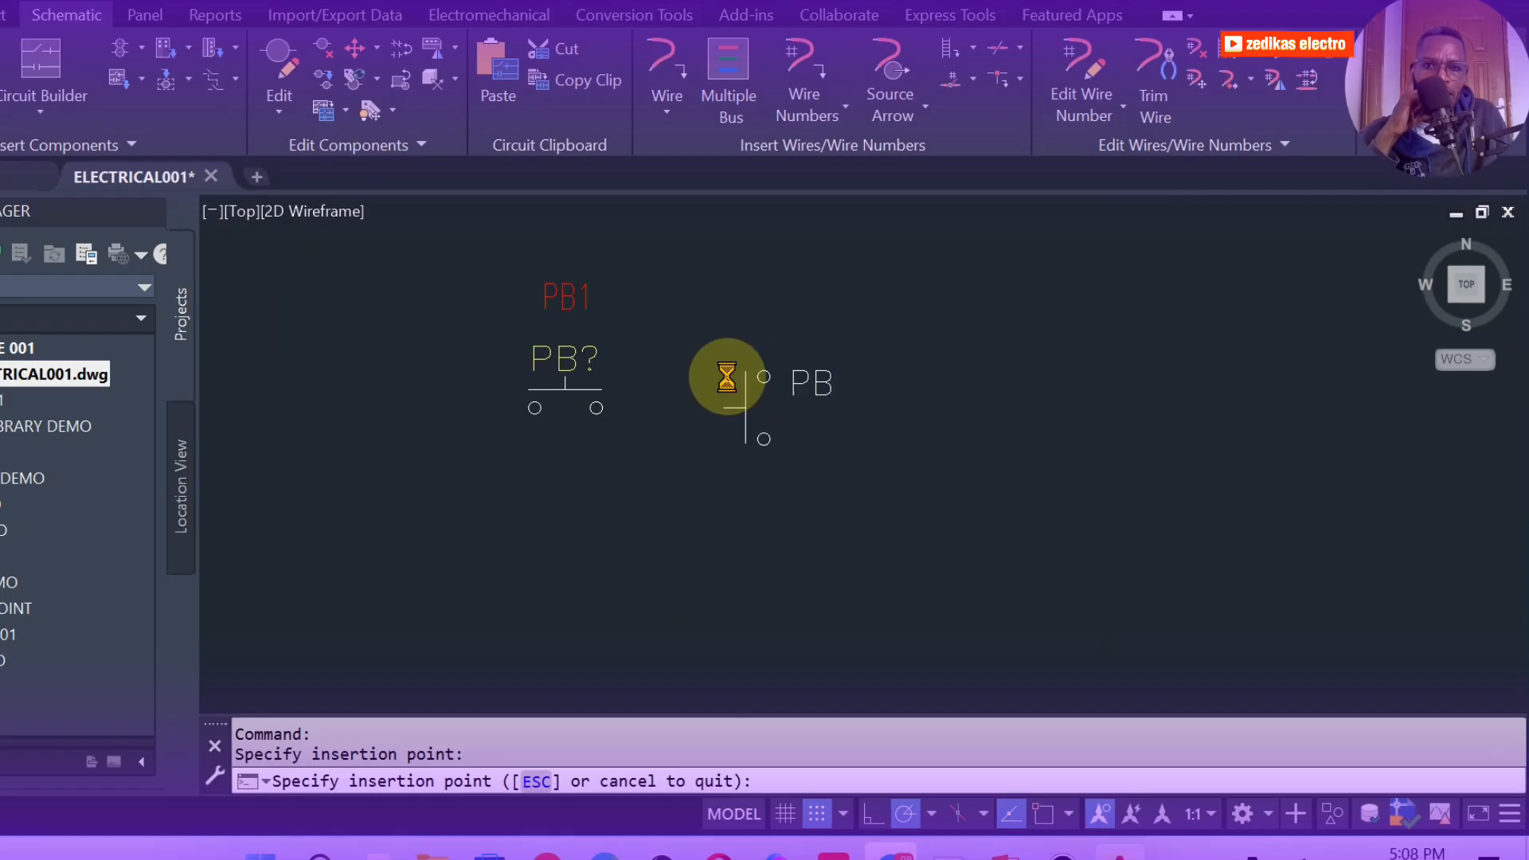
# Place two more Push Button NO symbols in a row to the right of the first, each with description PB2
pyautogui.click(727, 378)
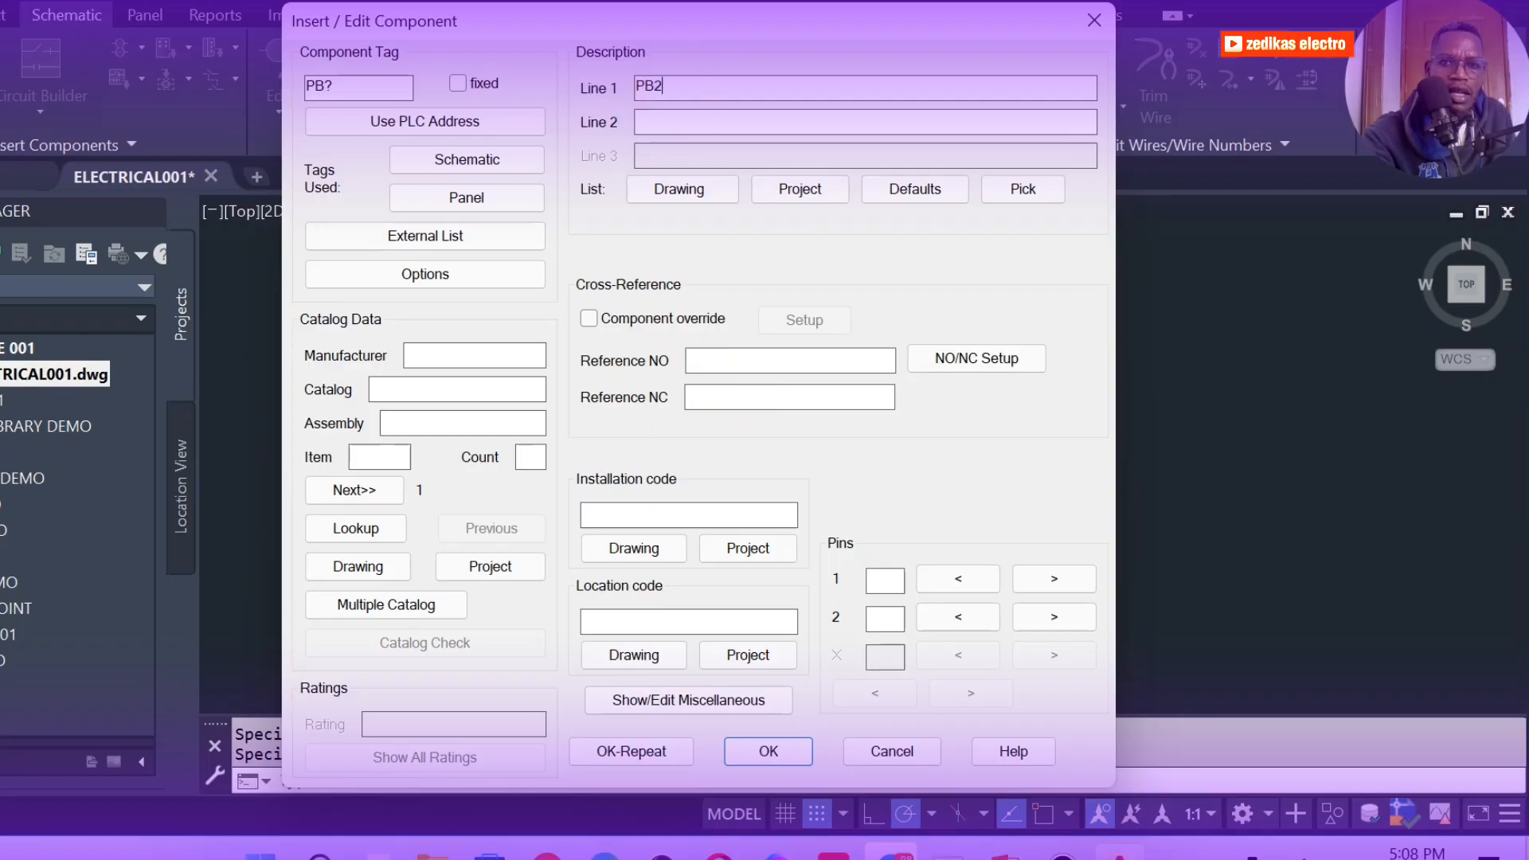
pyautogui.click(617, 751)
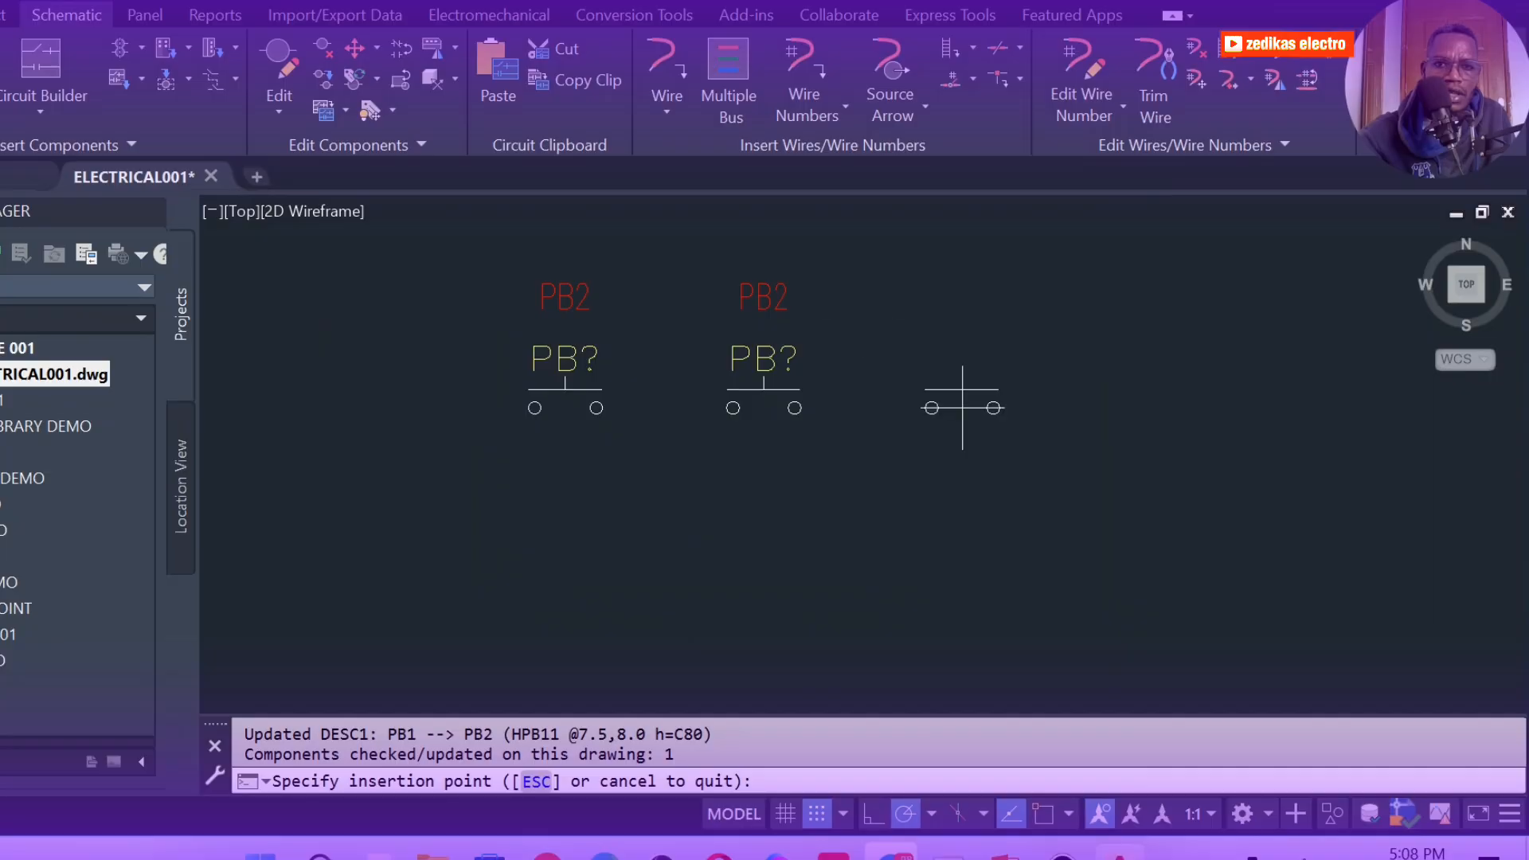
pyautogui.click(962, 408)
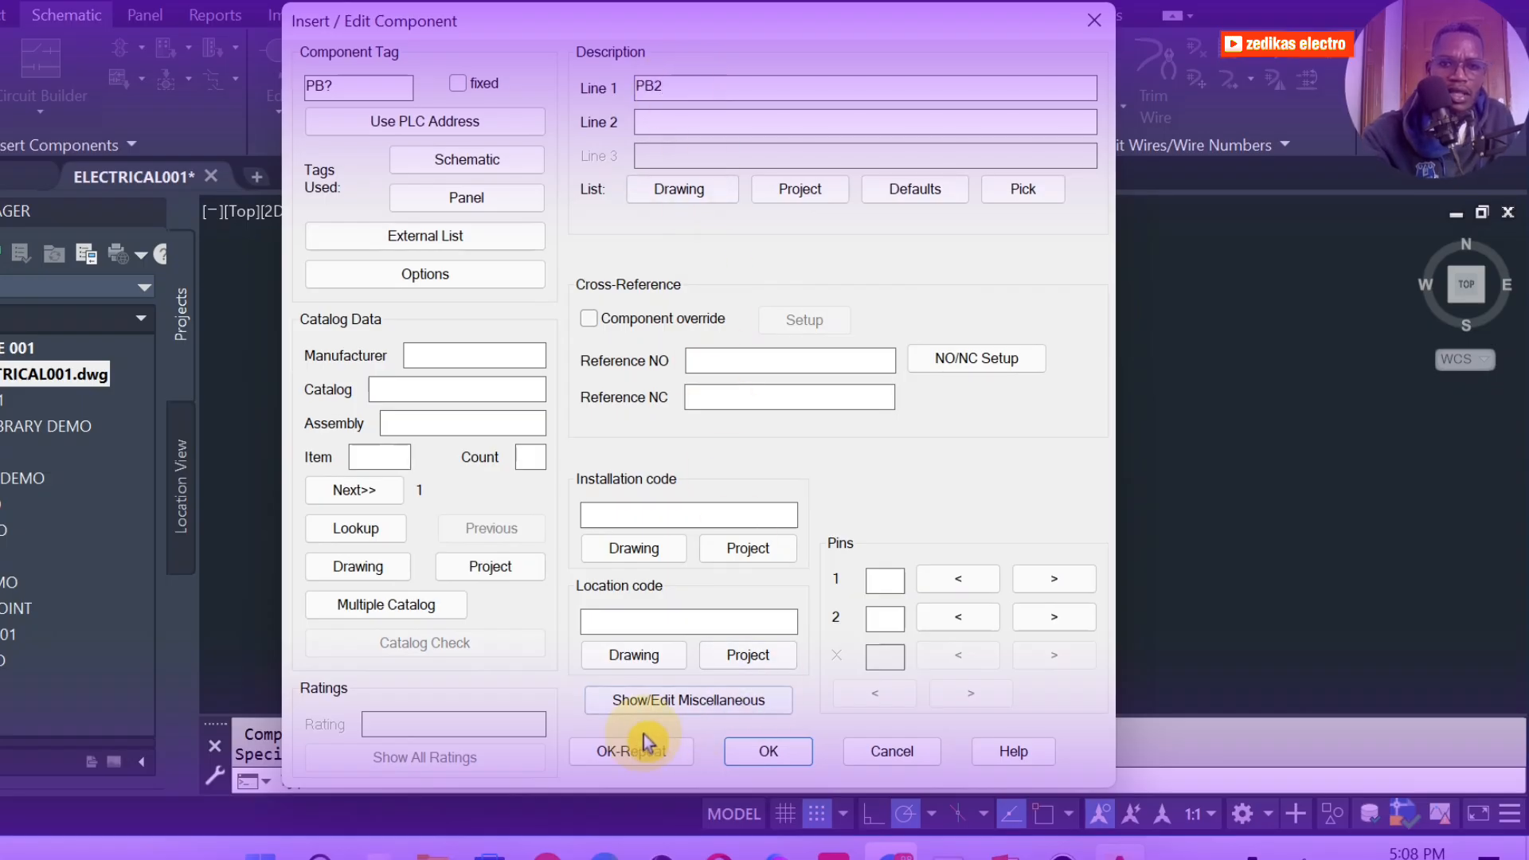
pyautogui.click(749, 753)
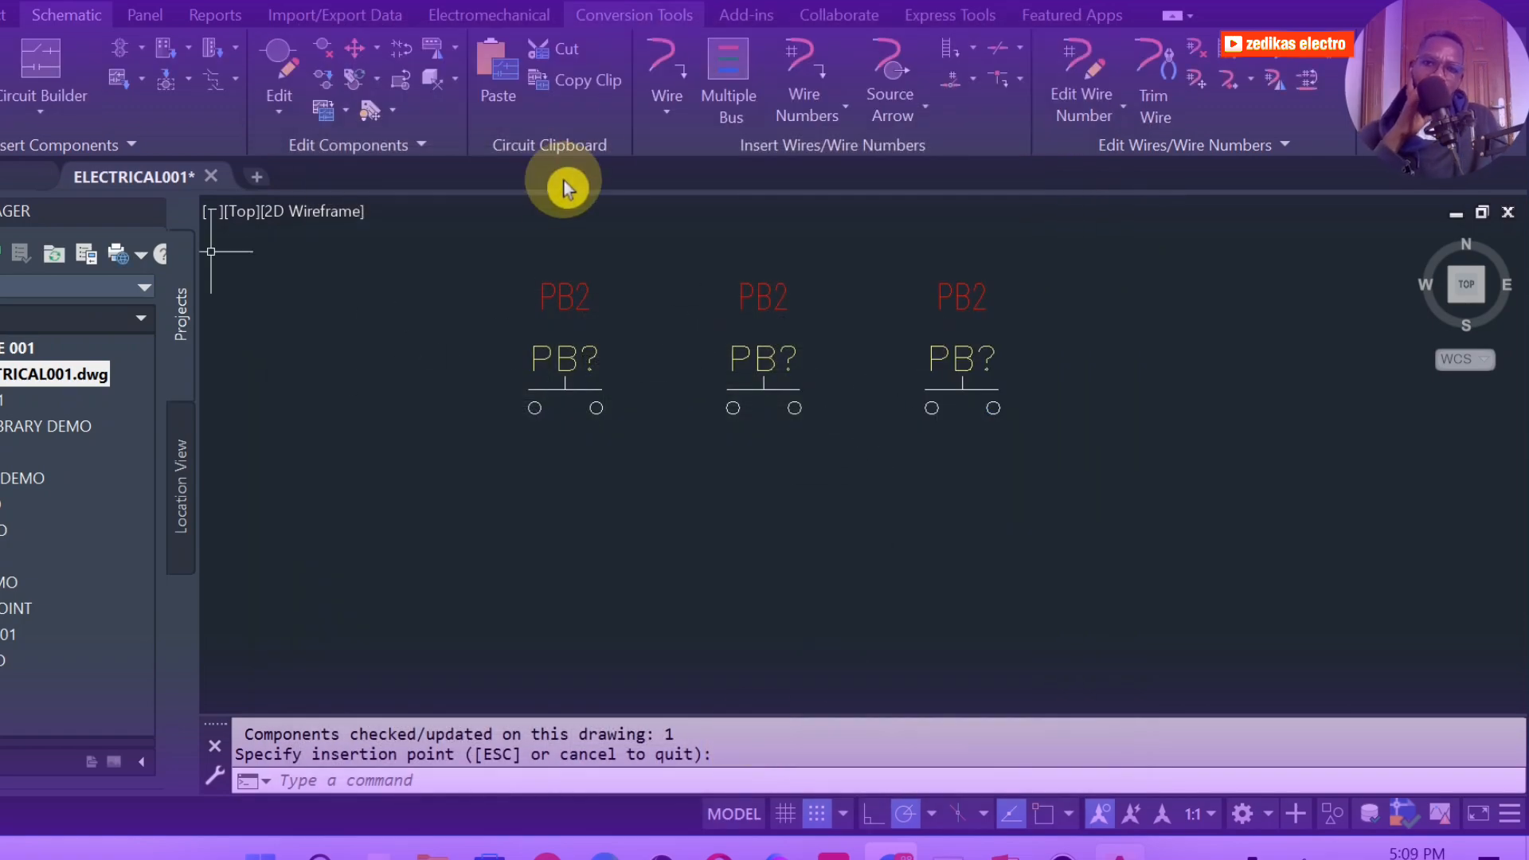
# Check the description and tag labels above the three push button symbols
pyautogui.scroll(5, 570, 314)
pyautogui.scroll(-5, 574, 343)
pyautogui.scroll(4, 560, 301)
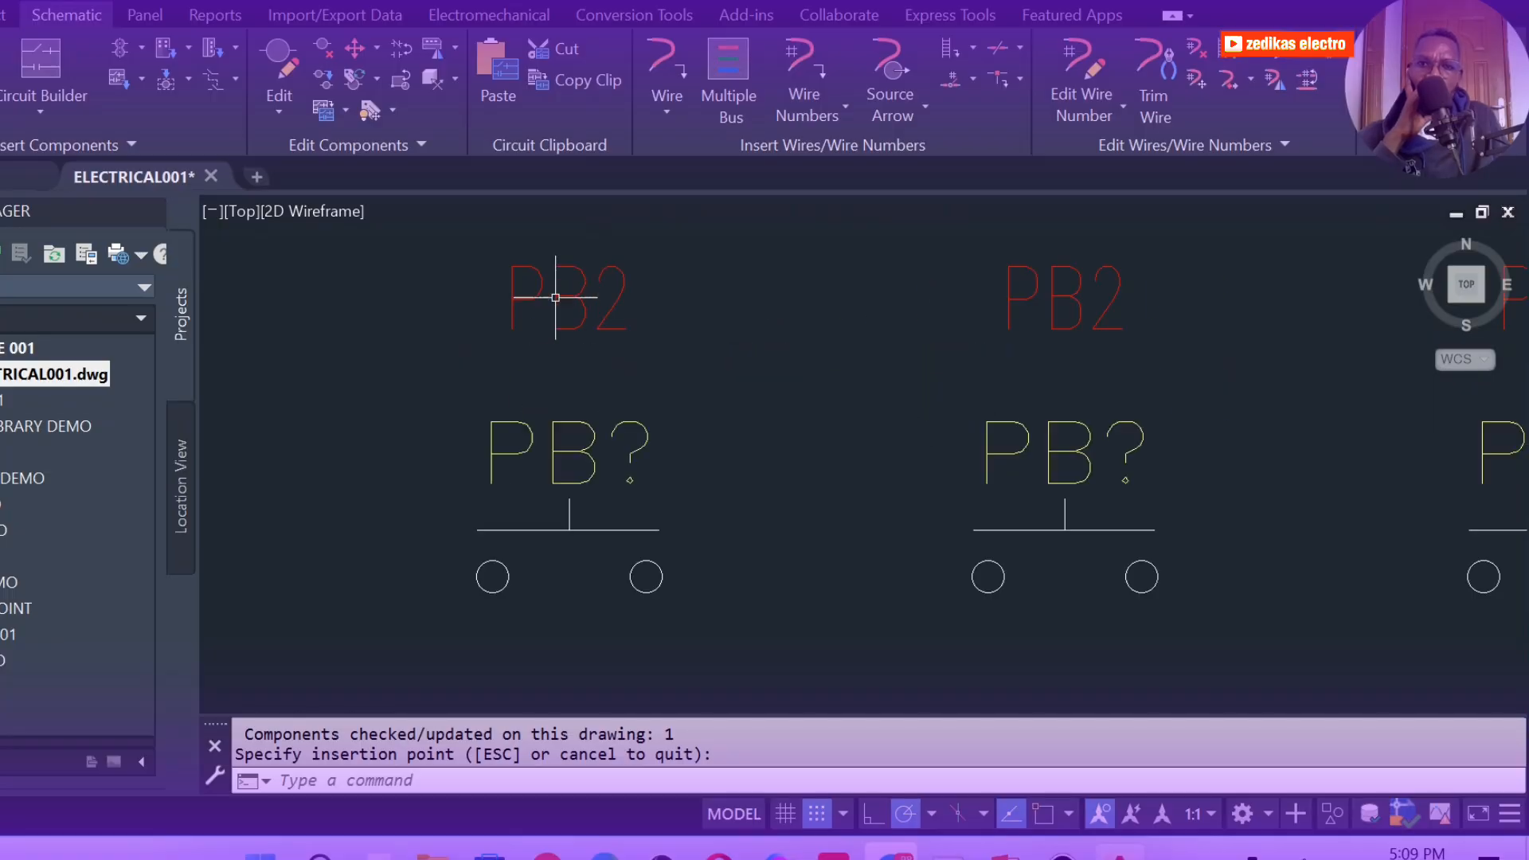
pyautogui.scroll(-4, 557, 304)
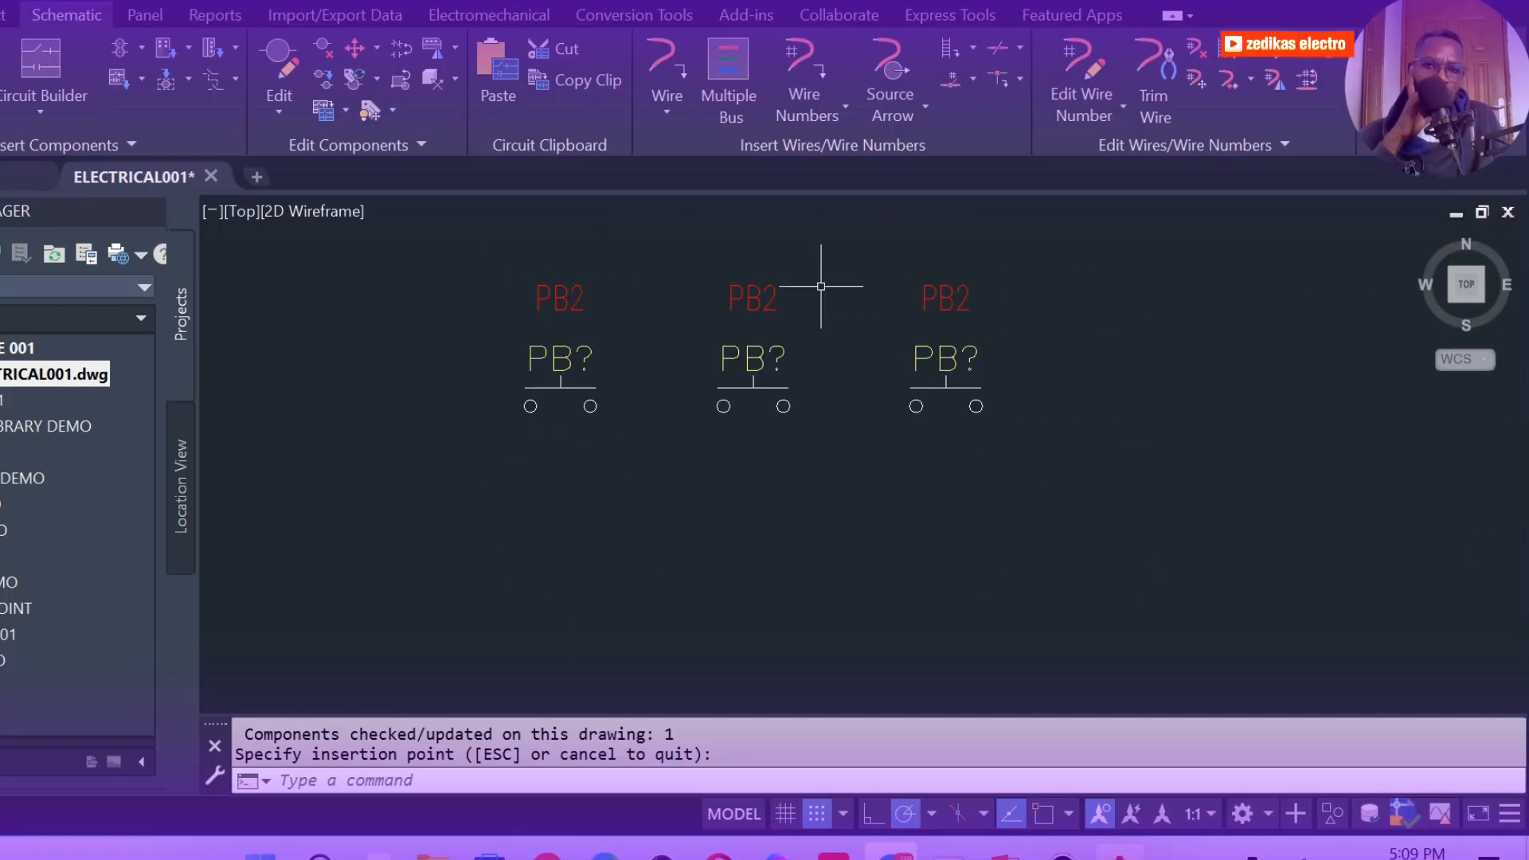
# Run Retag Components on all components of the active drawing
pyautogui.scroll(4, 828, 319)
pyautogui.scroll(-5, 813, 318)
pyautogui.scroll(4, 764, 331)
pyautogui.scroll(-6, 746, 337)
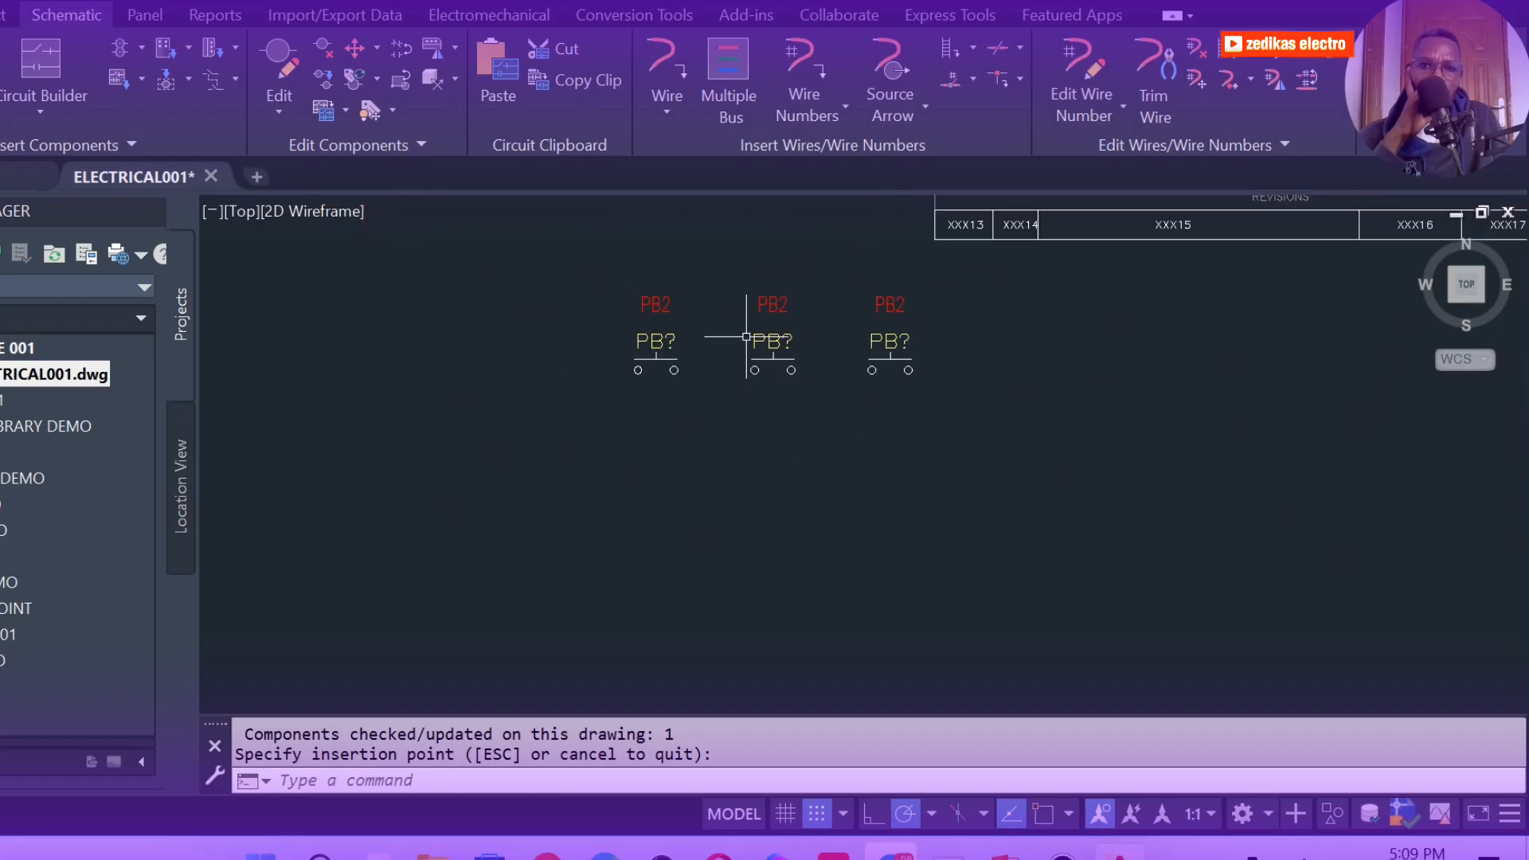
pyautogui.scroll(4, 829, 317)
pyautogui.scroll(-4, 593, 342)
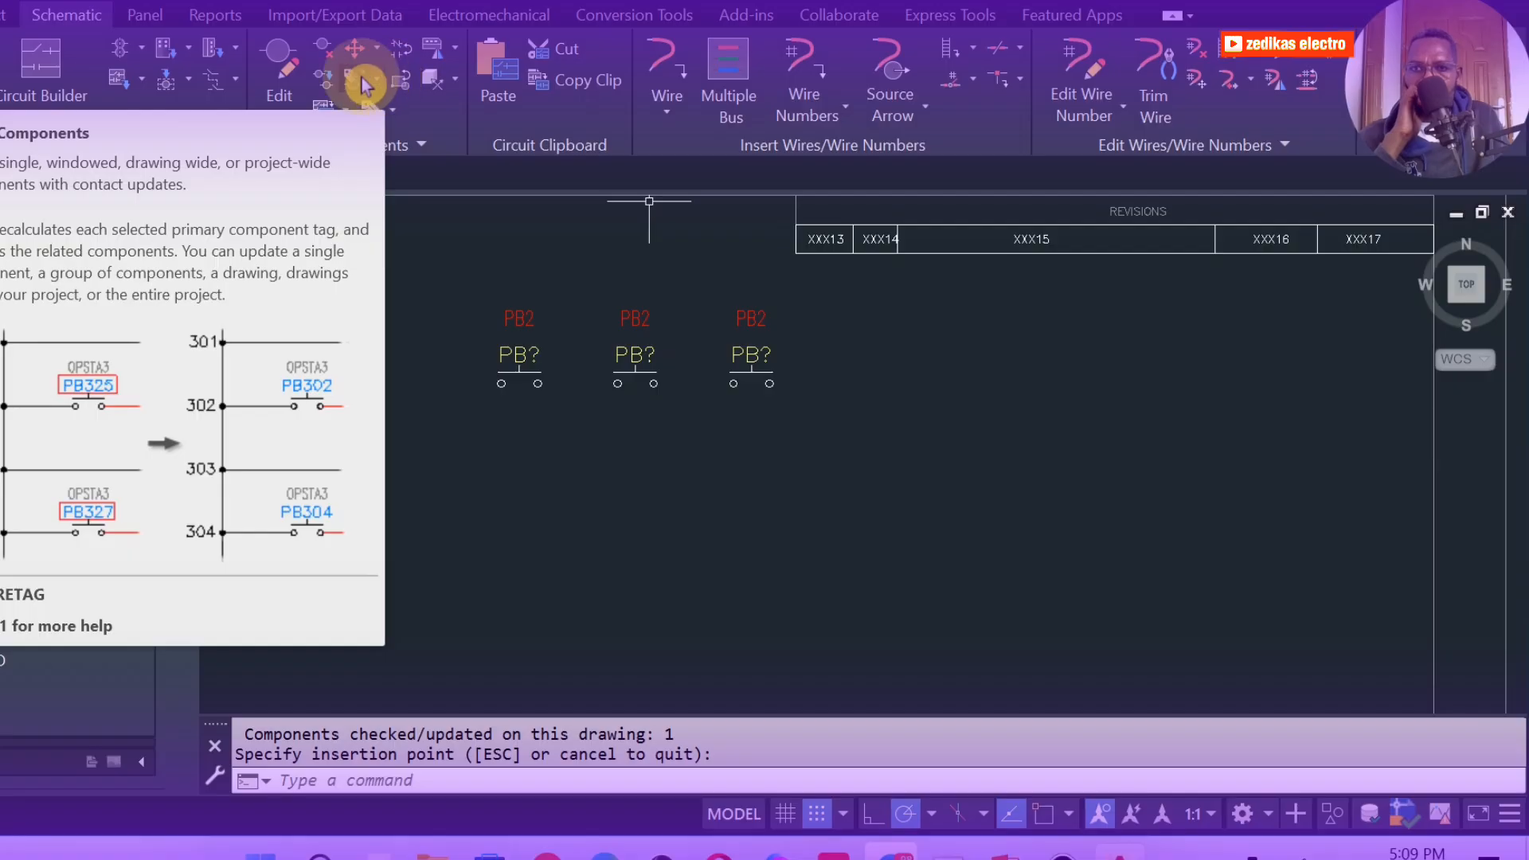
pyautogui.click(365, 86)
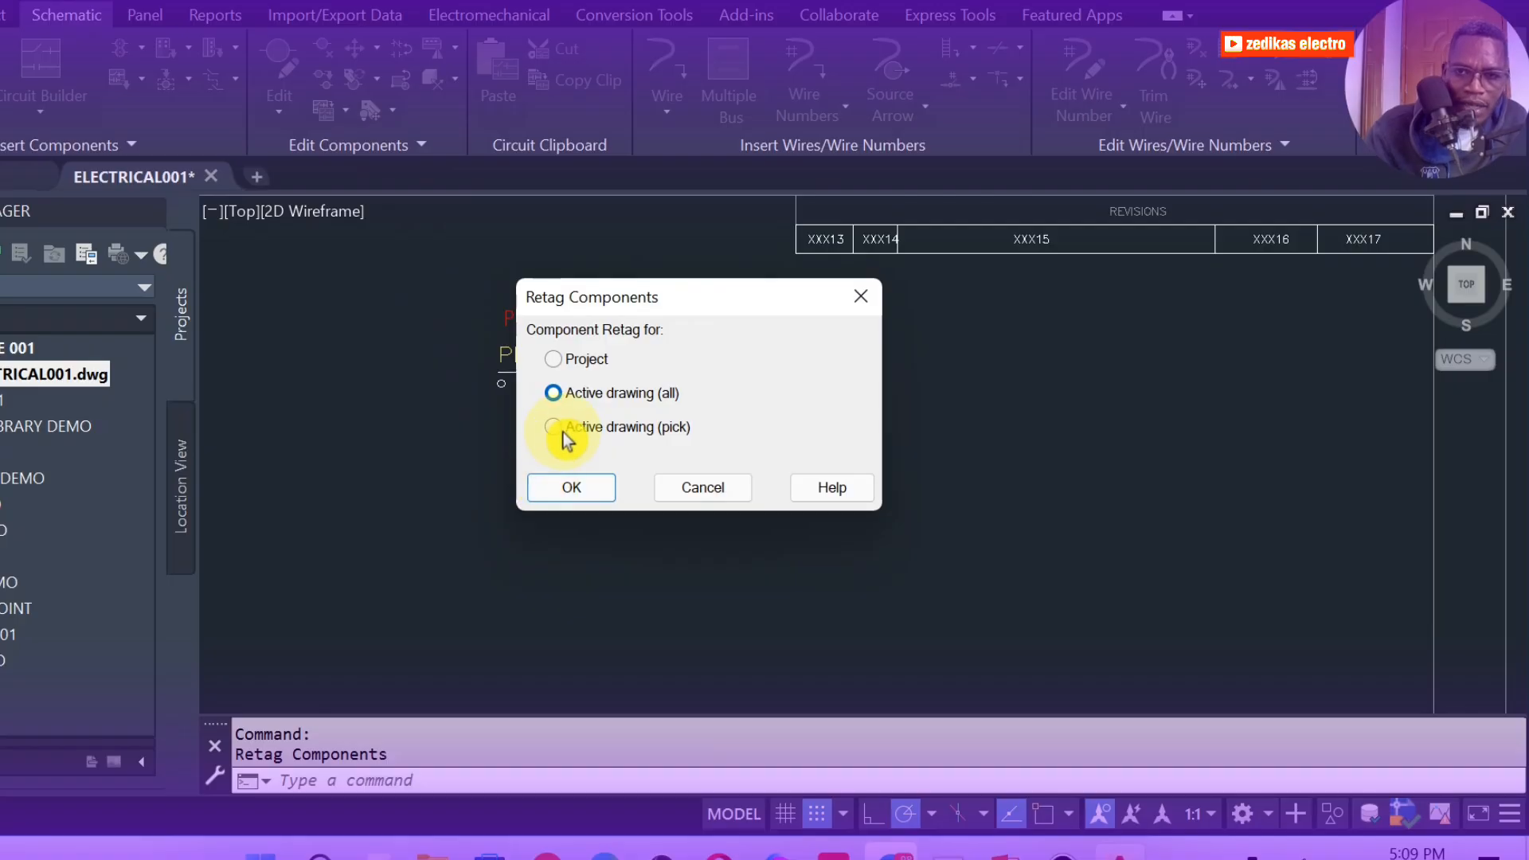
pyautogui.click(576, 483)
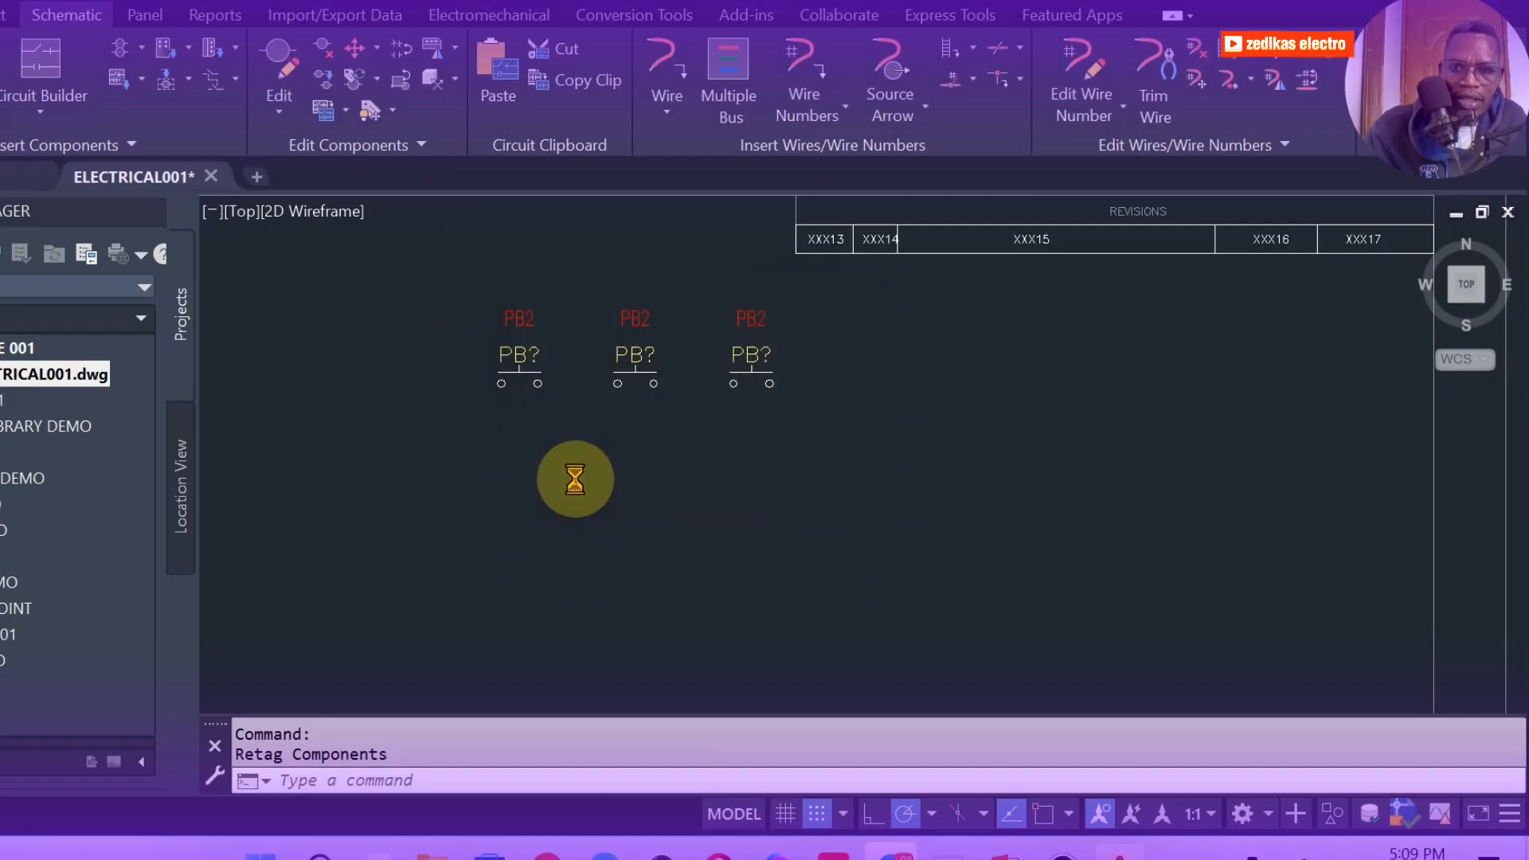
# Change the DESC1 description of the leftmost push button to PB4
pyautogui.doubleClick(529, 327)
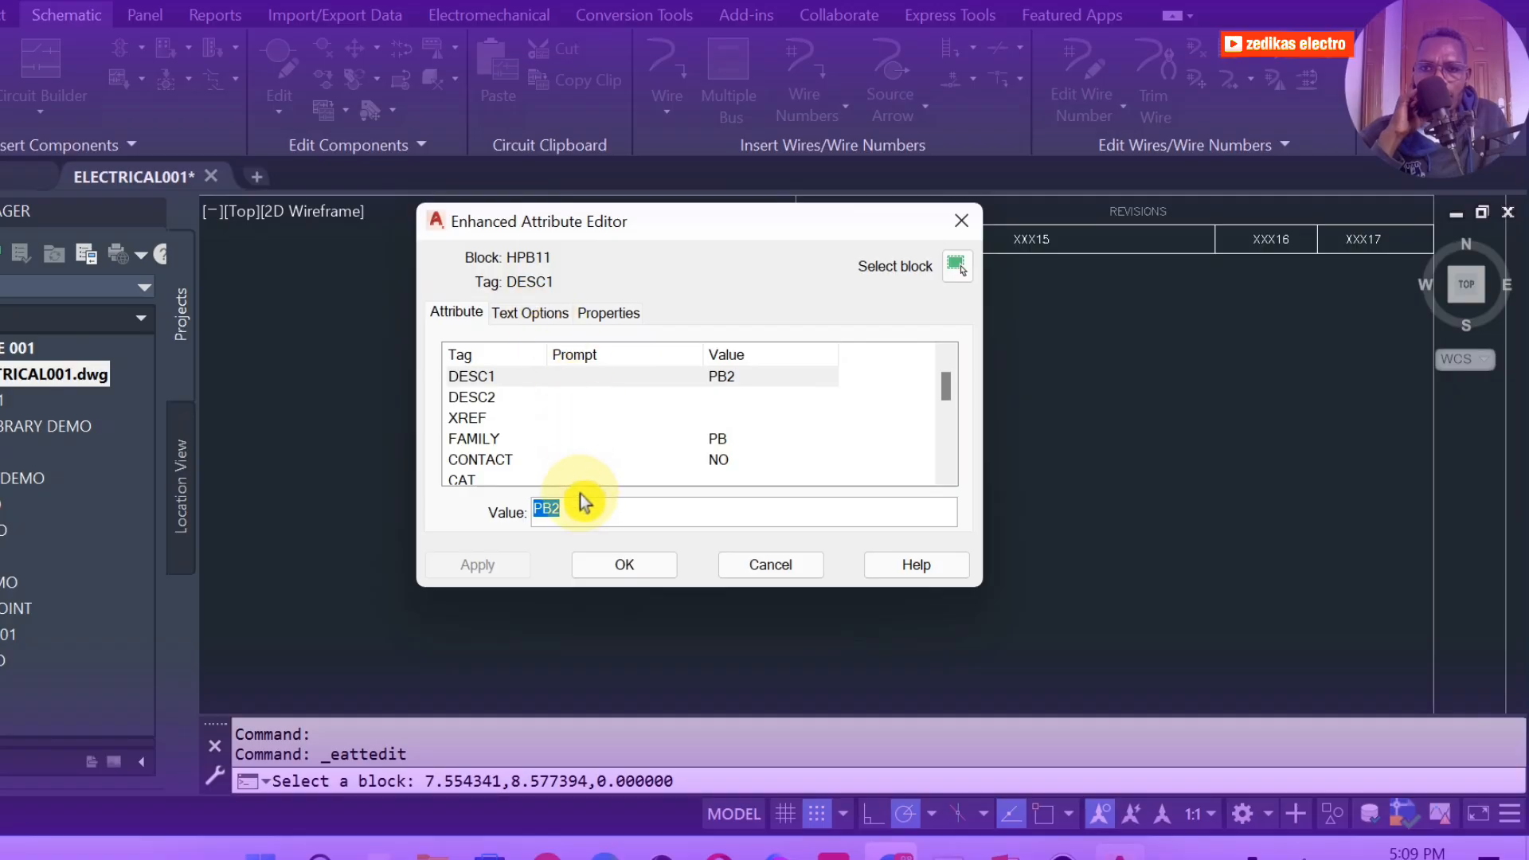
pyautogui.click(578, 512)
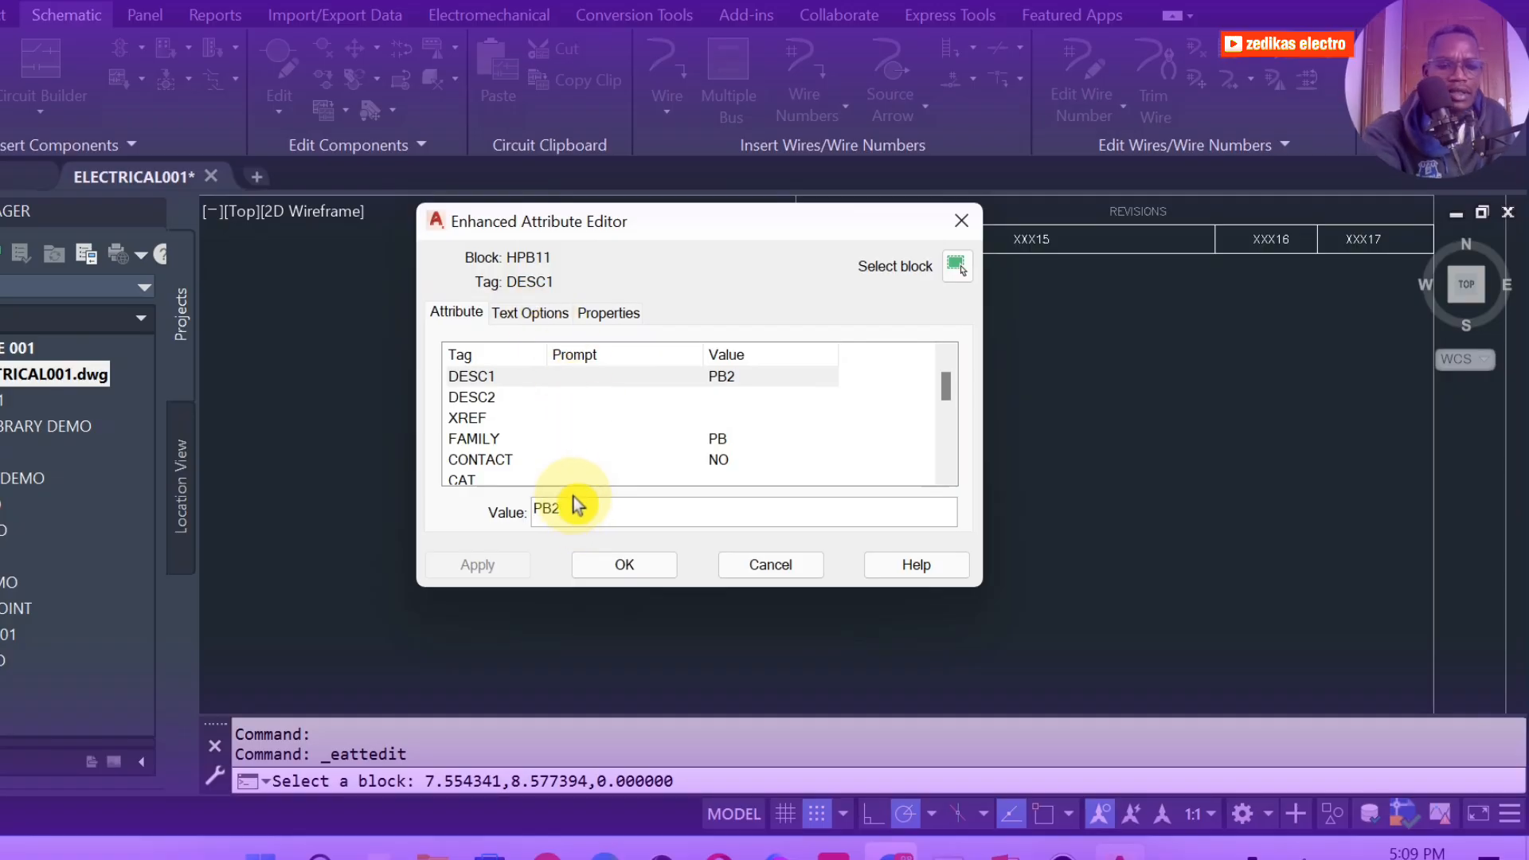
pyautogui.press('BackSpace')
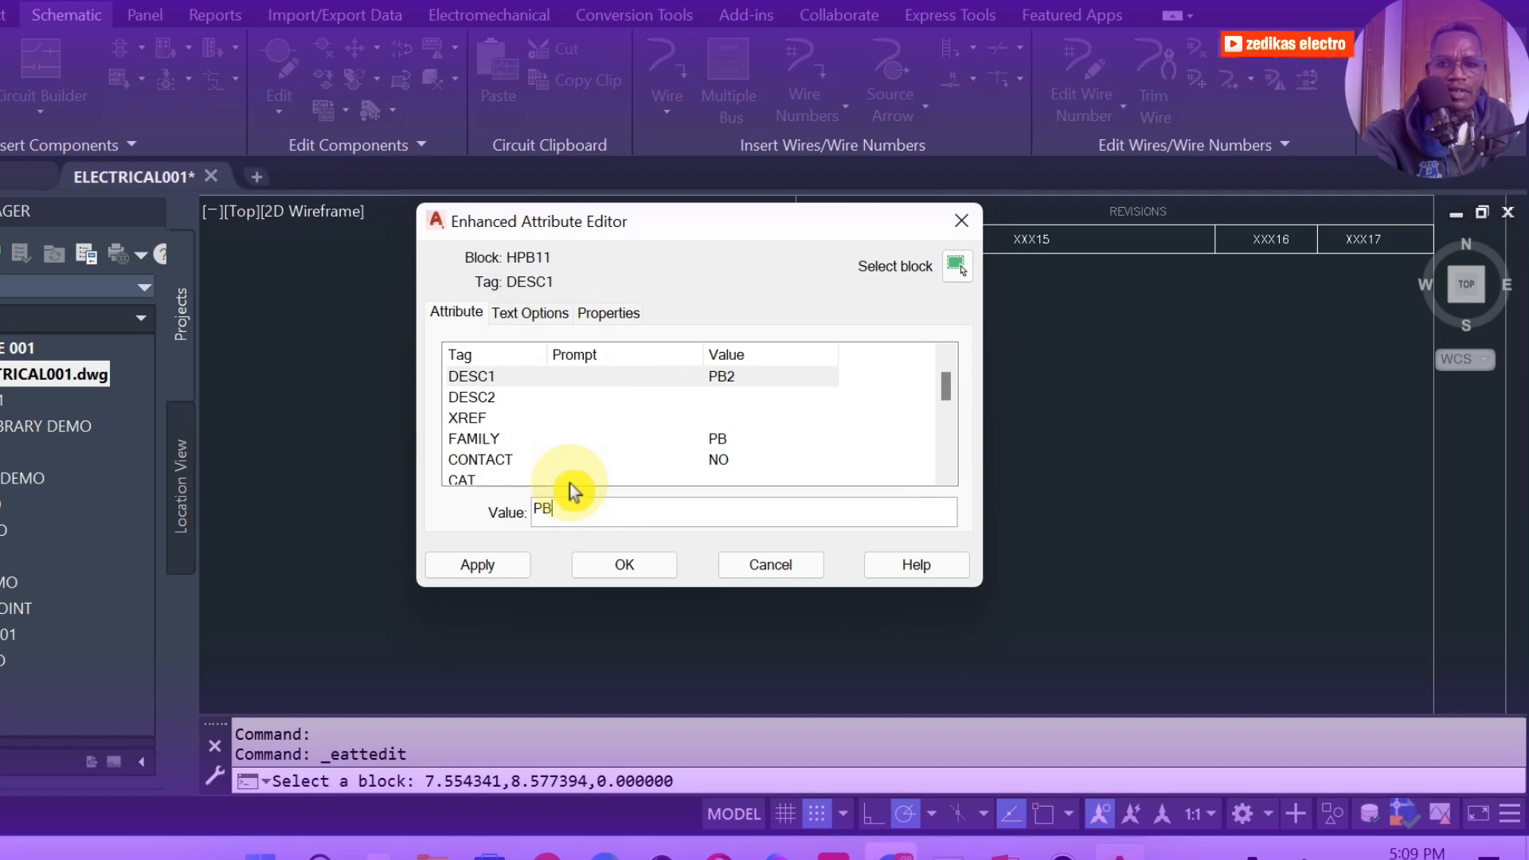
pyautogui.write('4')
pyautogui.click(643, 570)
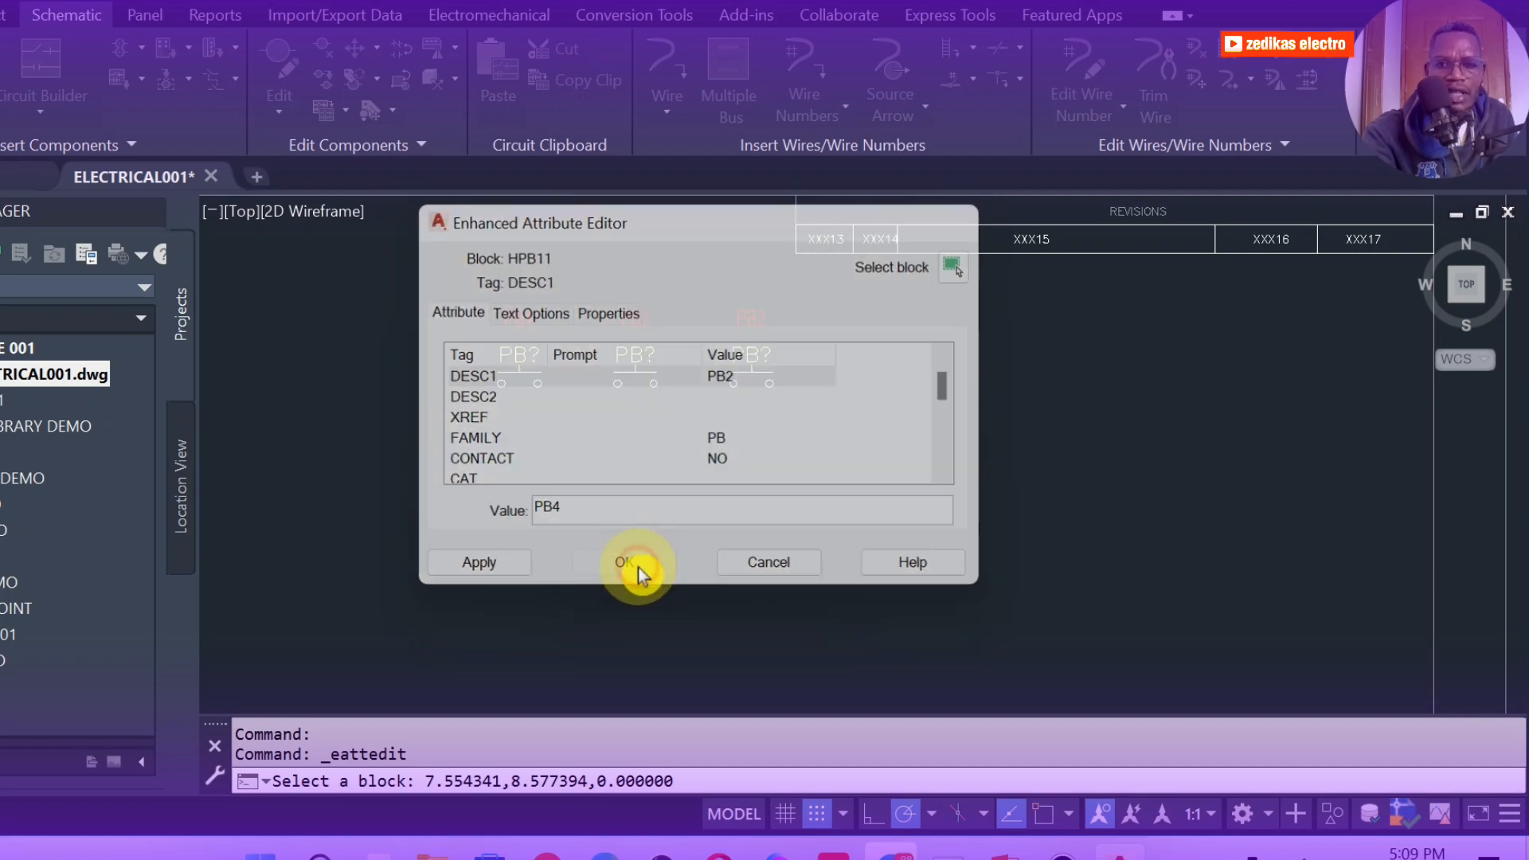
# Inspect the edited description above the leftmost push button and compare it with its neighbours
pyautogui.scroll(8, 530, 292)
pyautogui.scroll(-4, 530, 292)
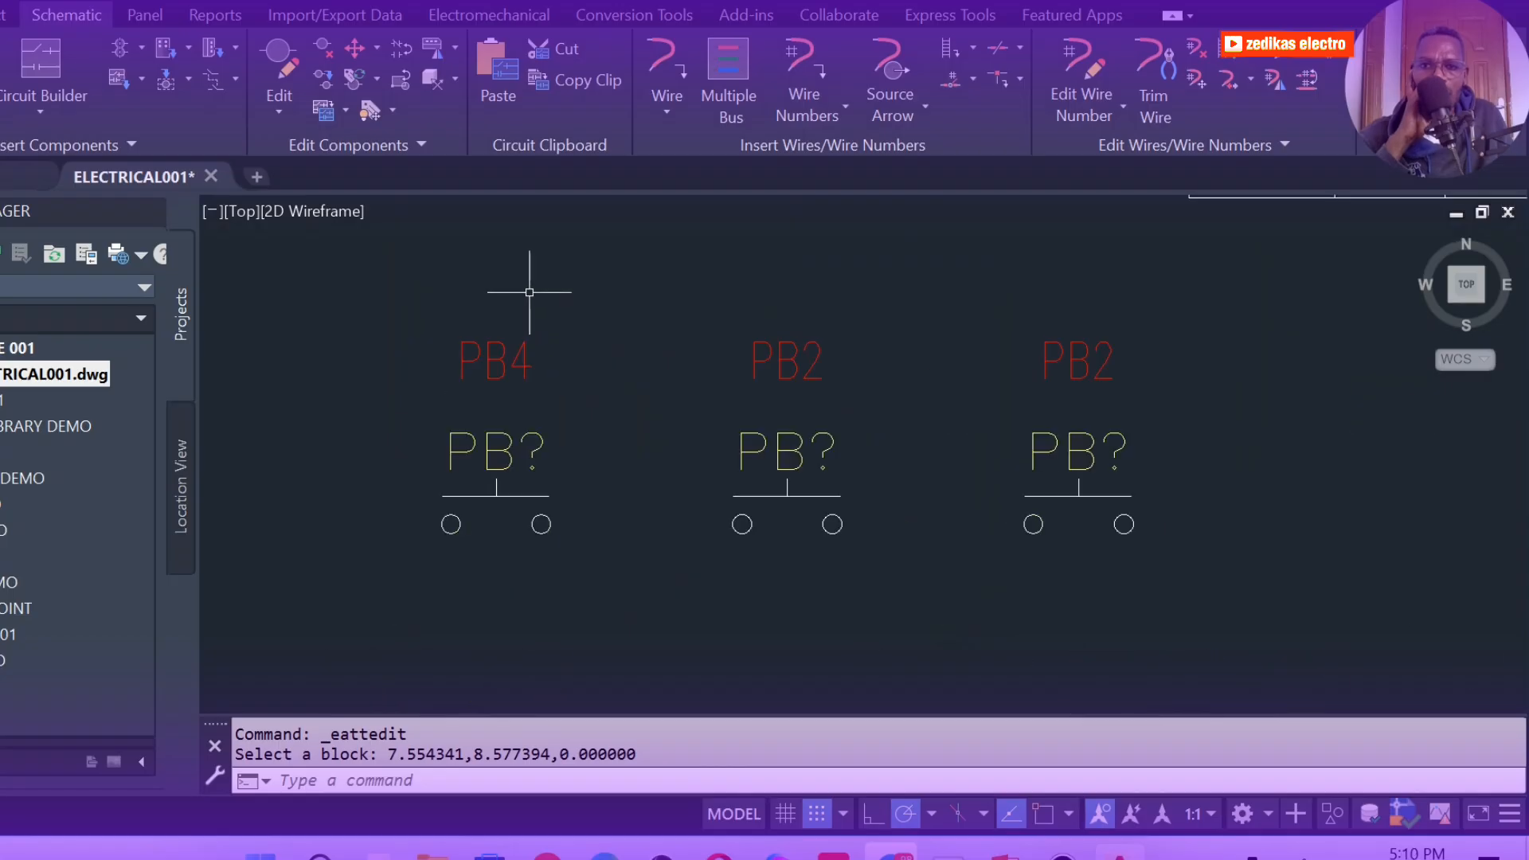
pyautogui.scroll(4, 486, 327)
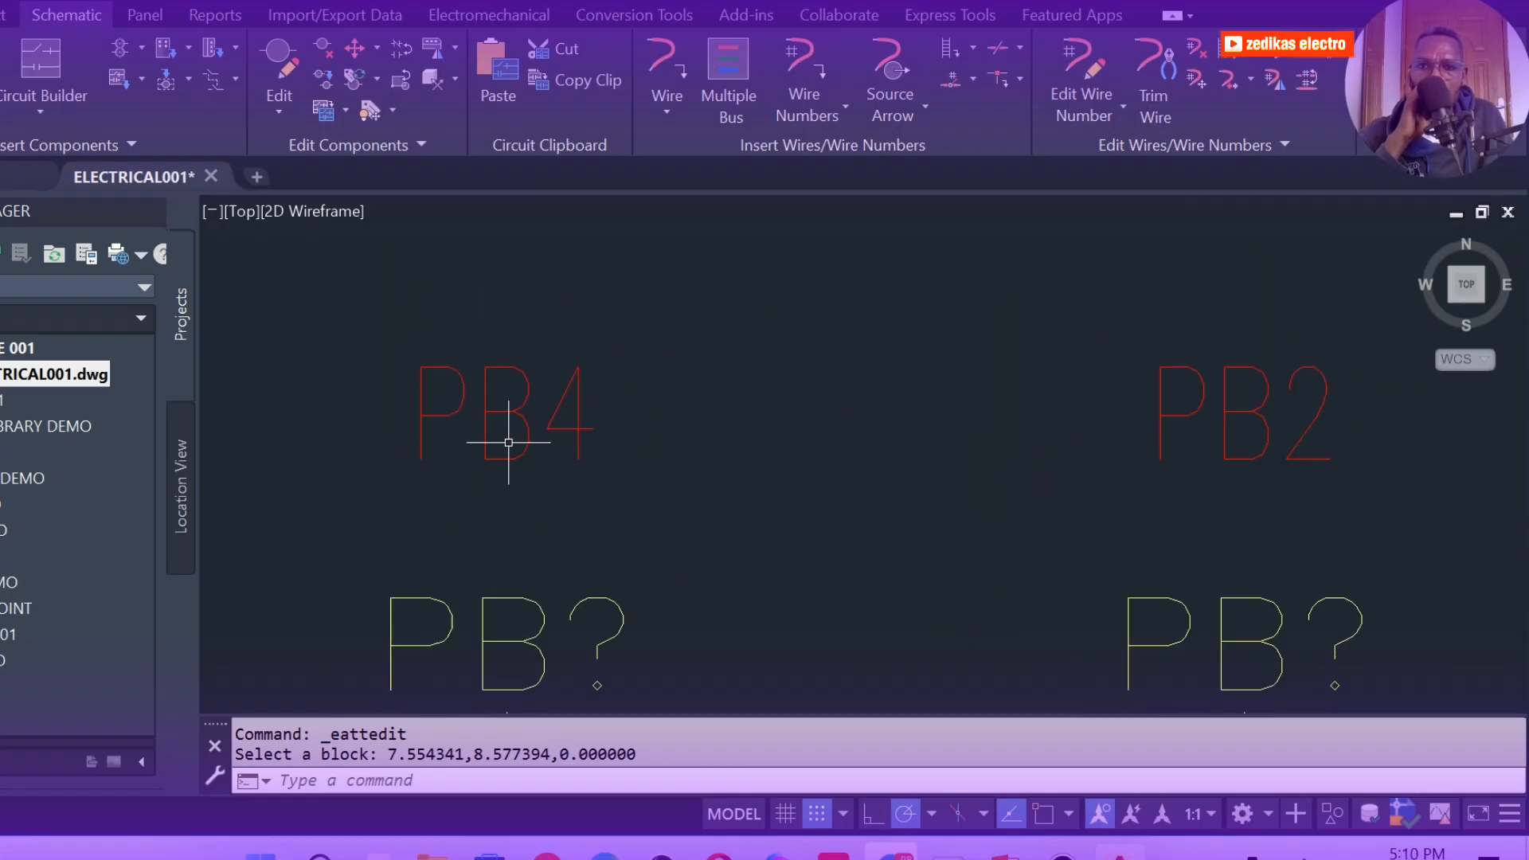
pyautogui.scroll(-3, 542, 430)
pyautogui.scroll(1, 556, 477)
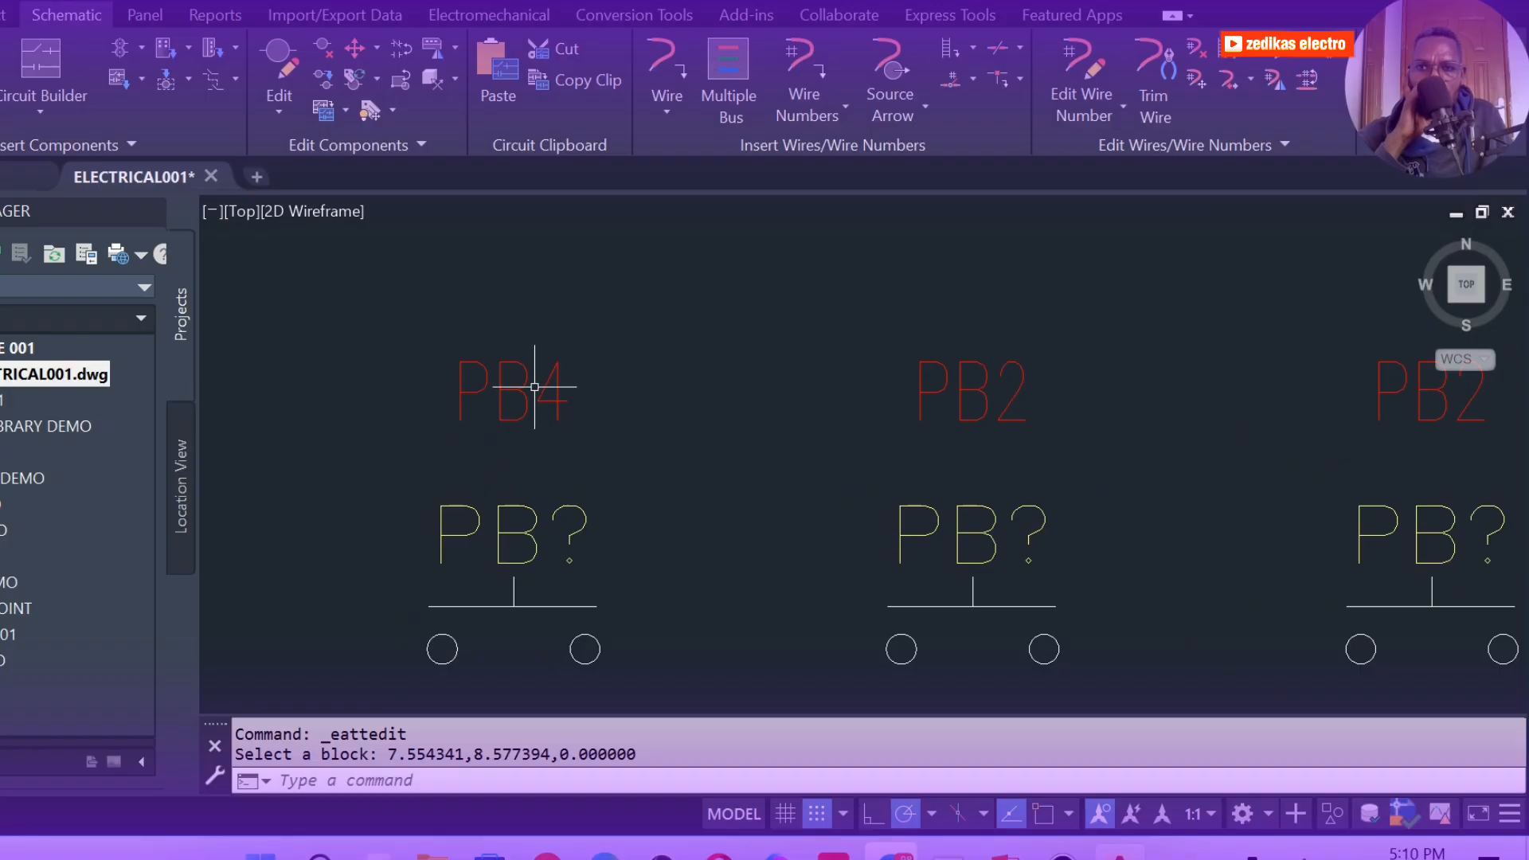
pyautogui.scroll(3, 534, 387)
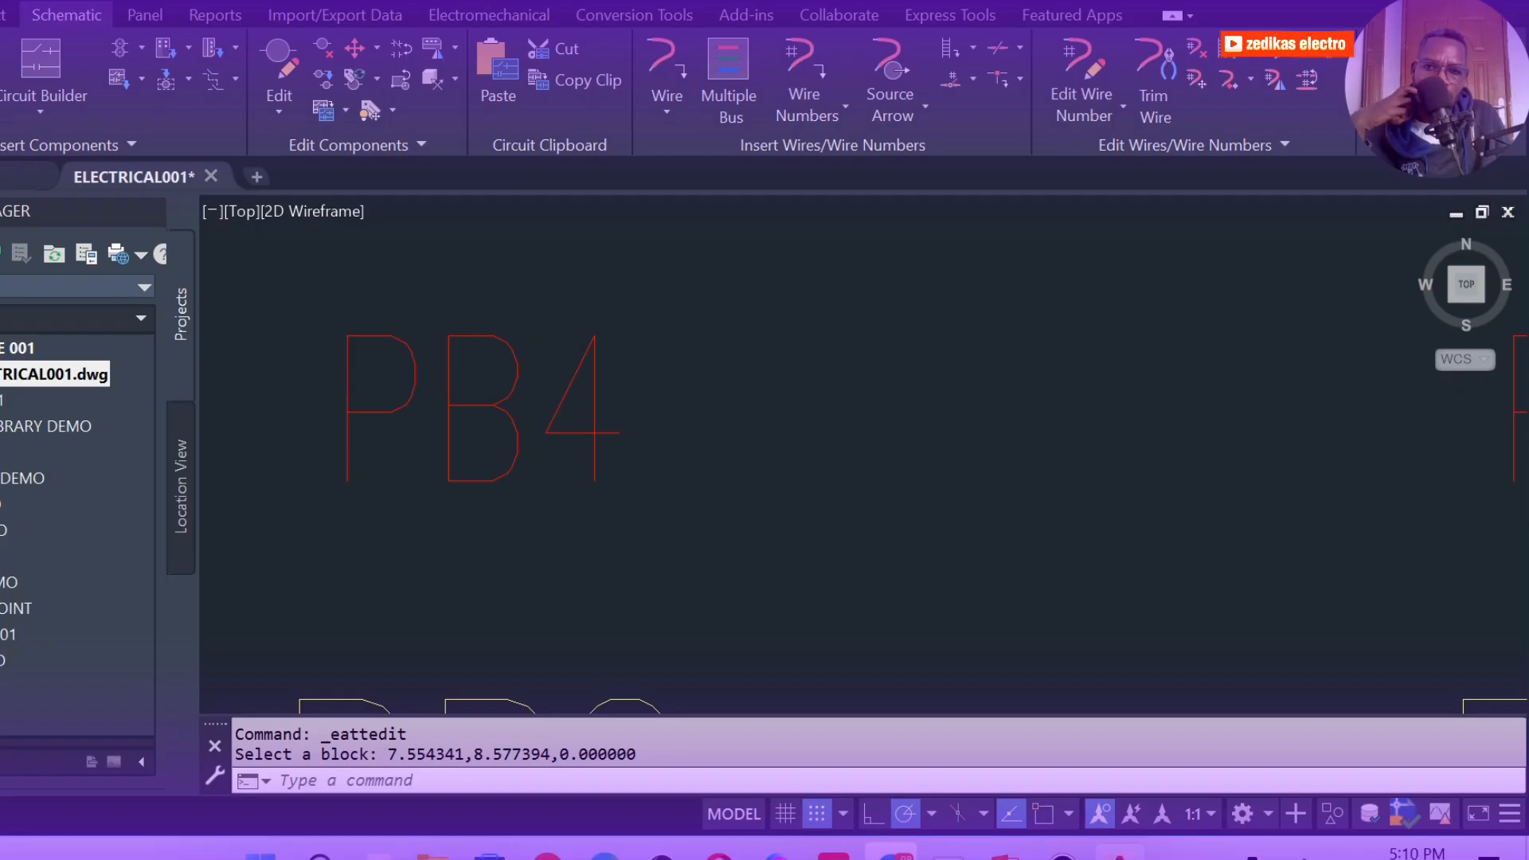
pyautogui.scroll(-3, 512, 375)
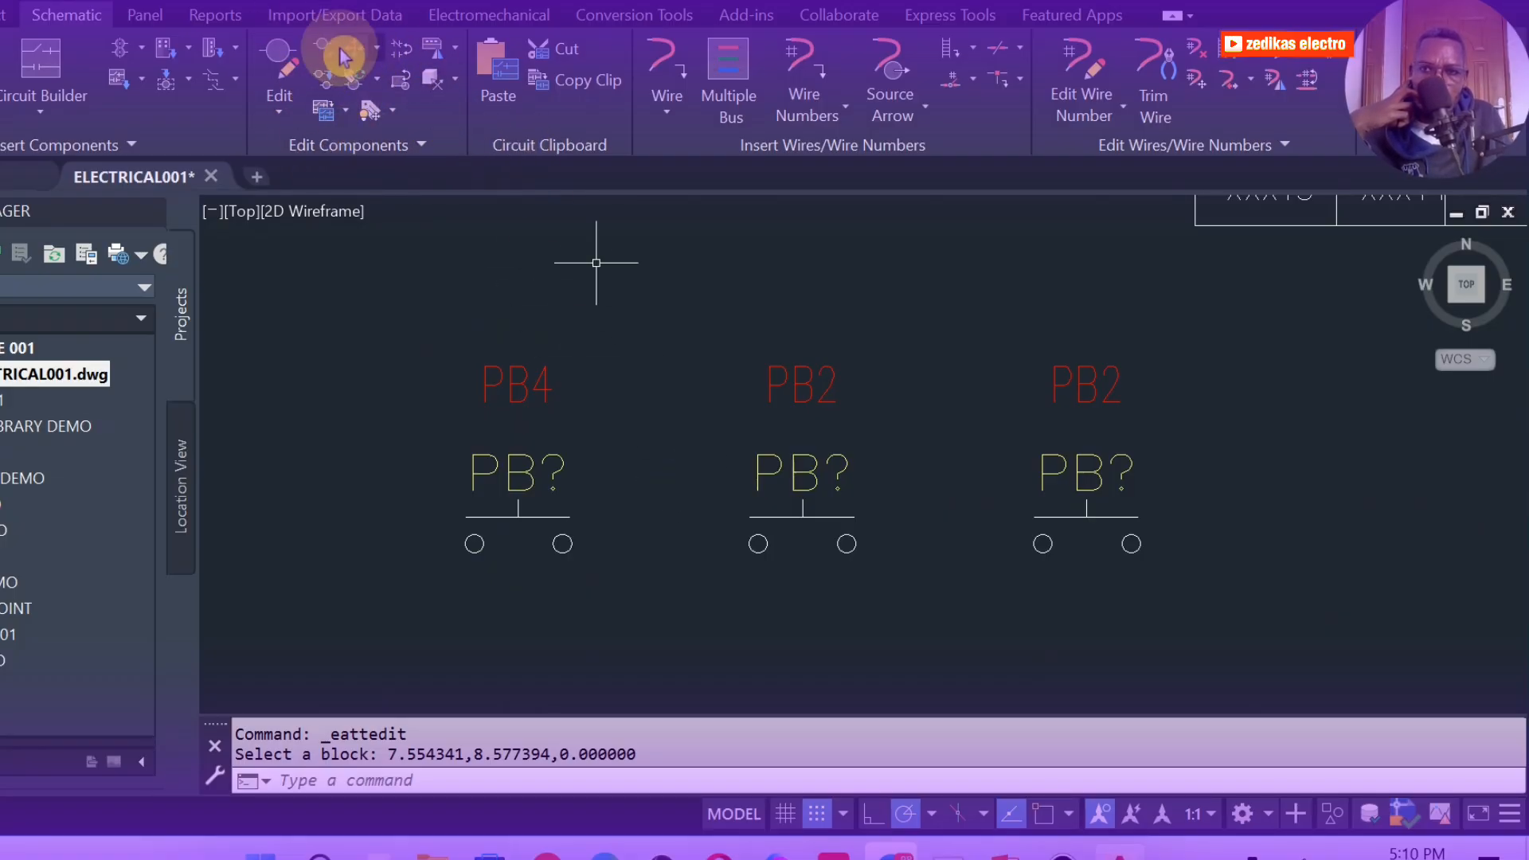
pyautogui.click(427, 147)
pyautogui.click(534, 246)
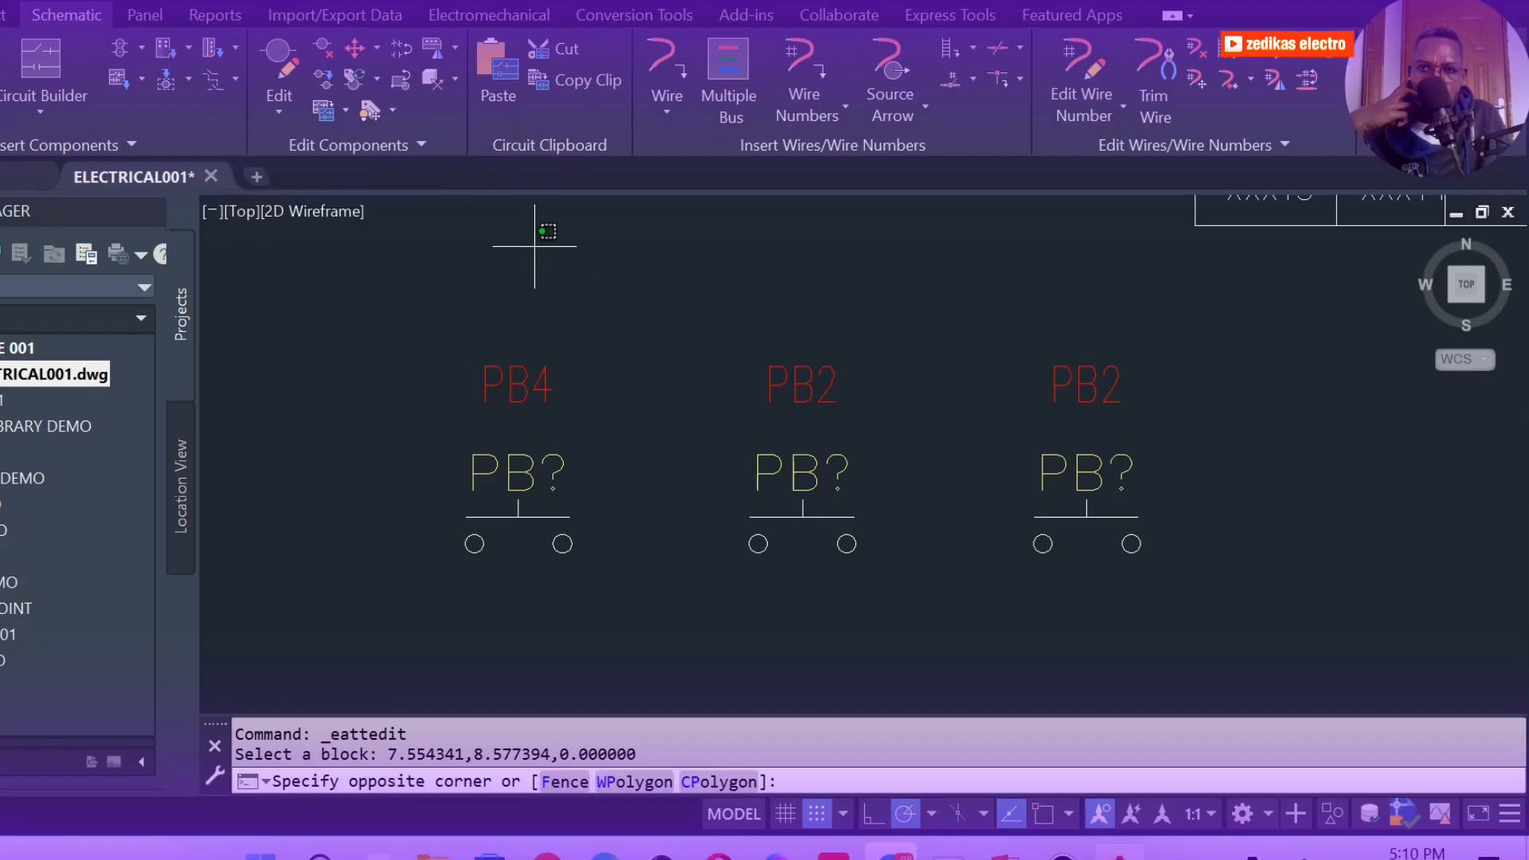
pyautogui.click(534, 244)
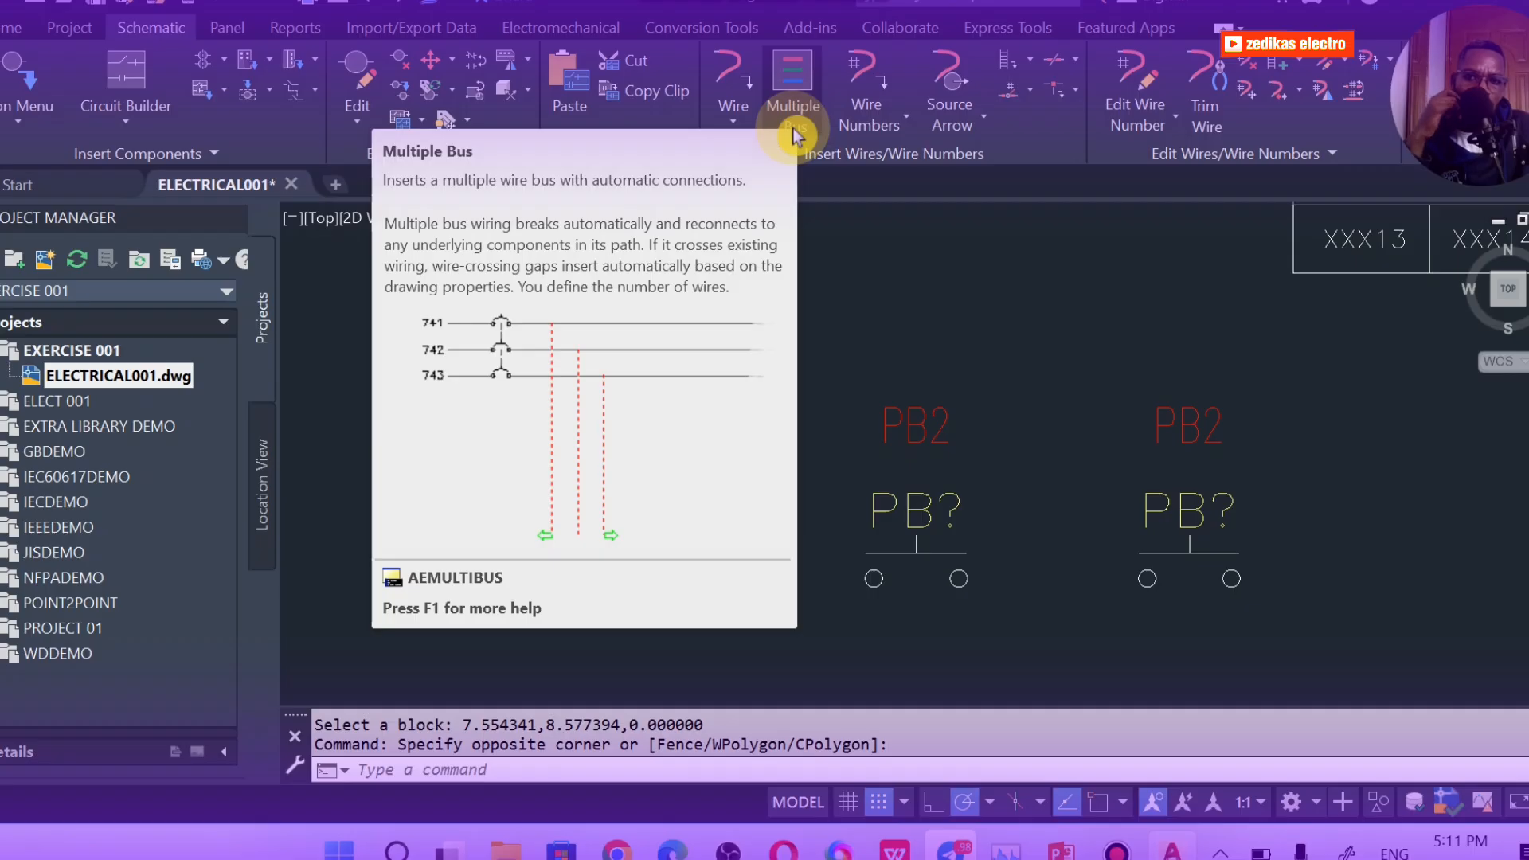
# Set up a Multiple Wire Bus with 5 wires, starting in empty space and going horizontal
pyautogui.click(791, 126)
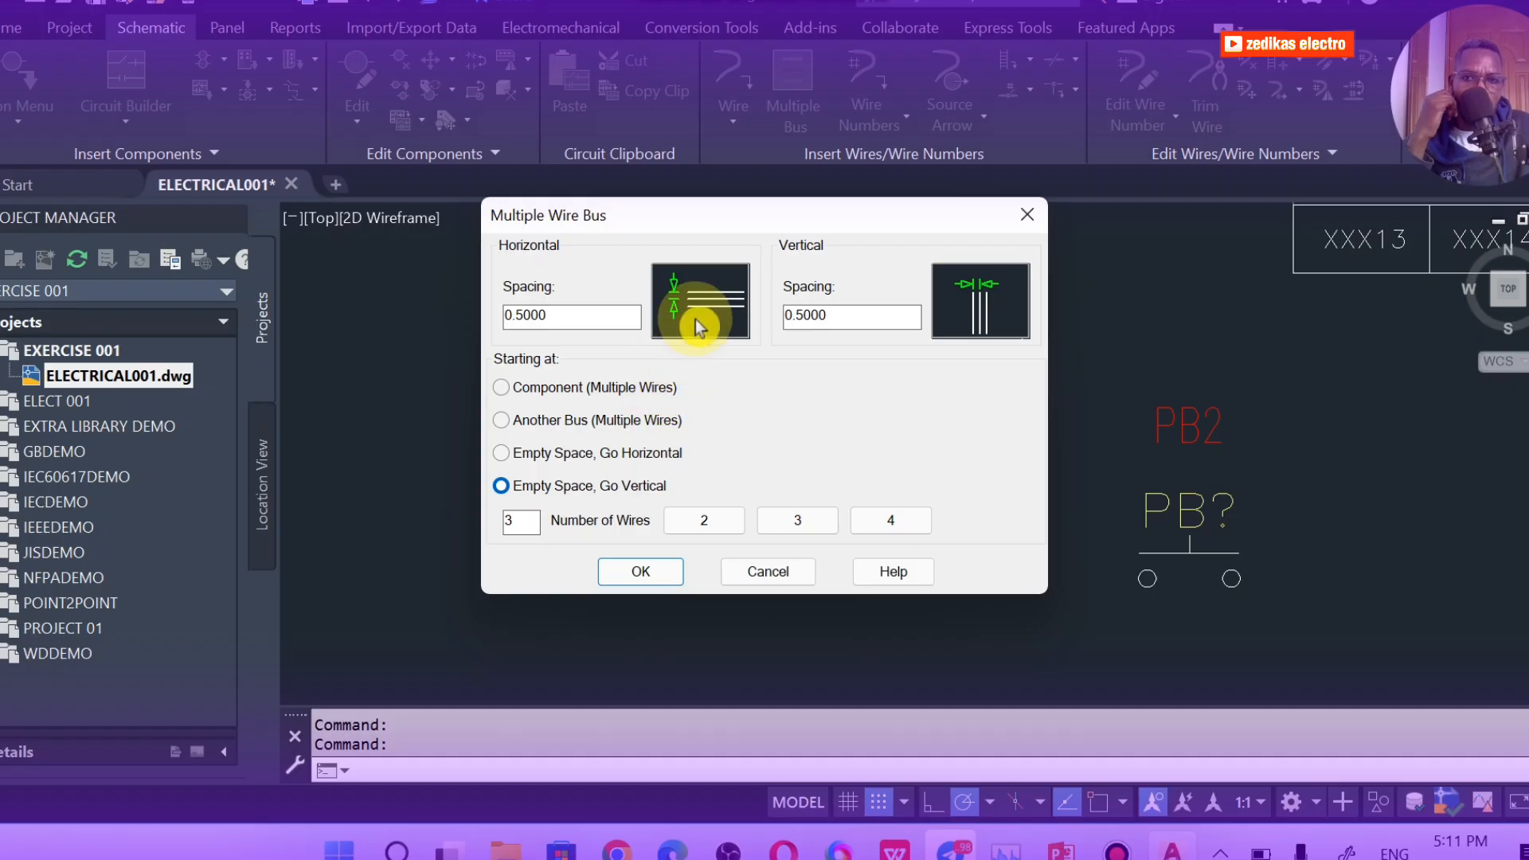
pyautogui.click(701, 307)
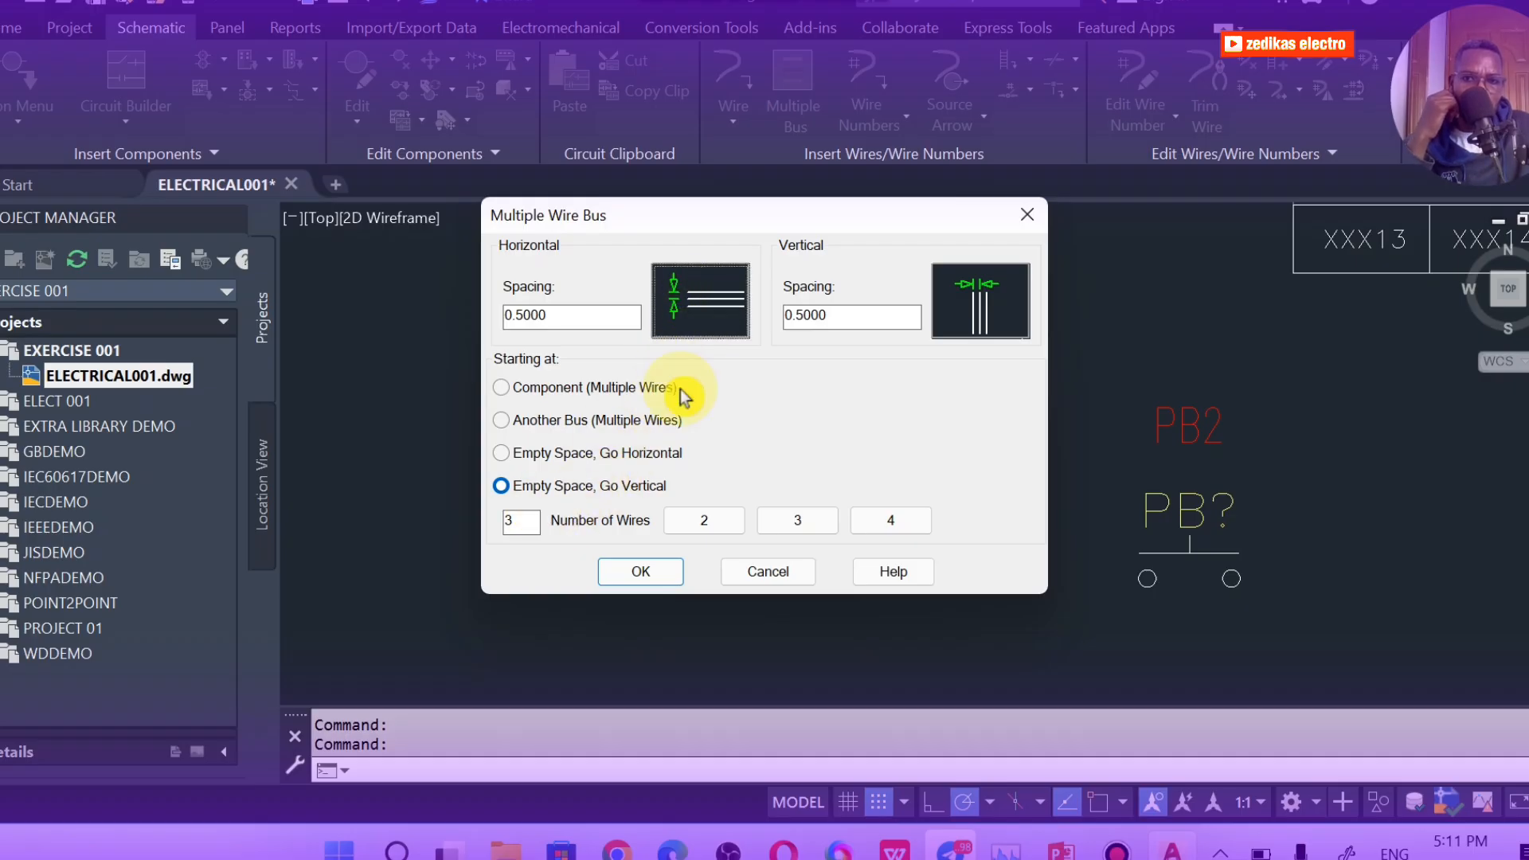
pyautogui.click(709, 309)
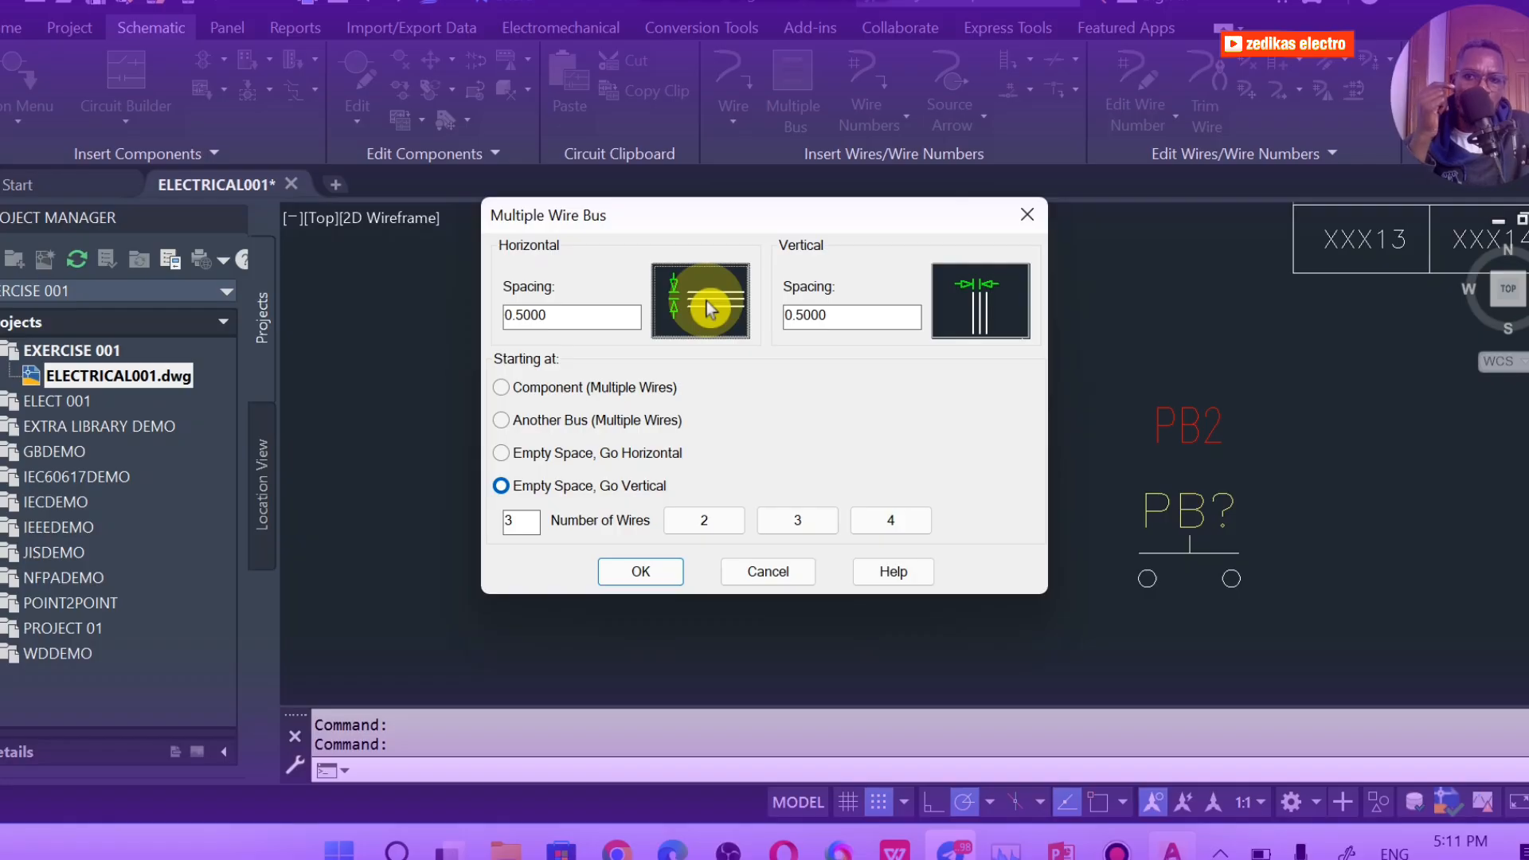
pyautogui.click(530, 522)
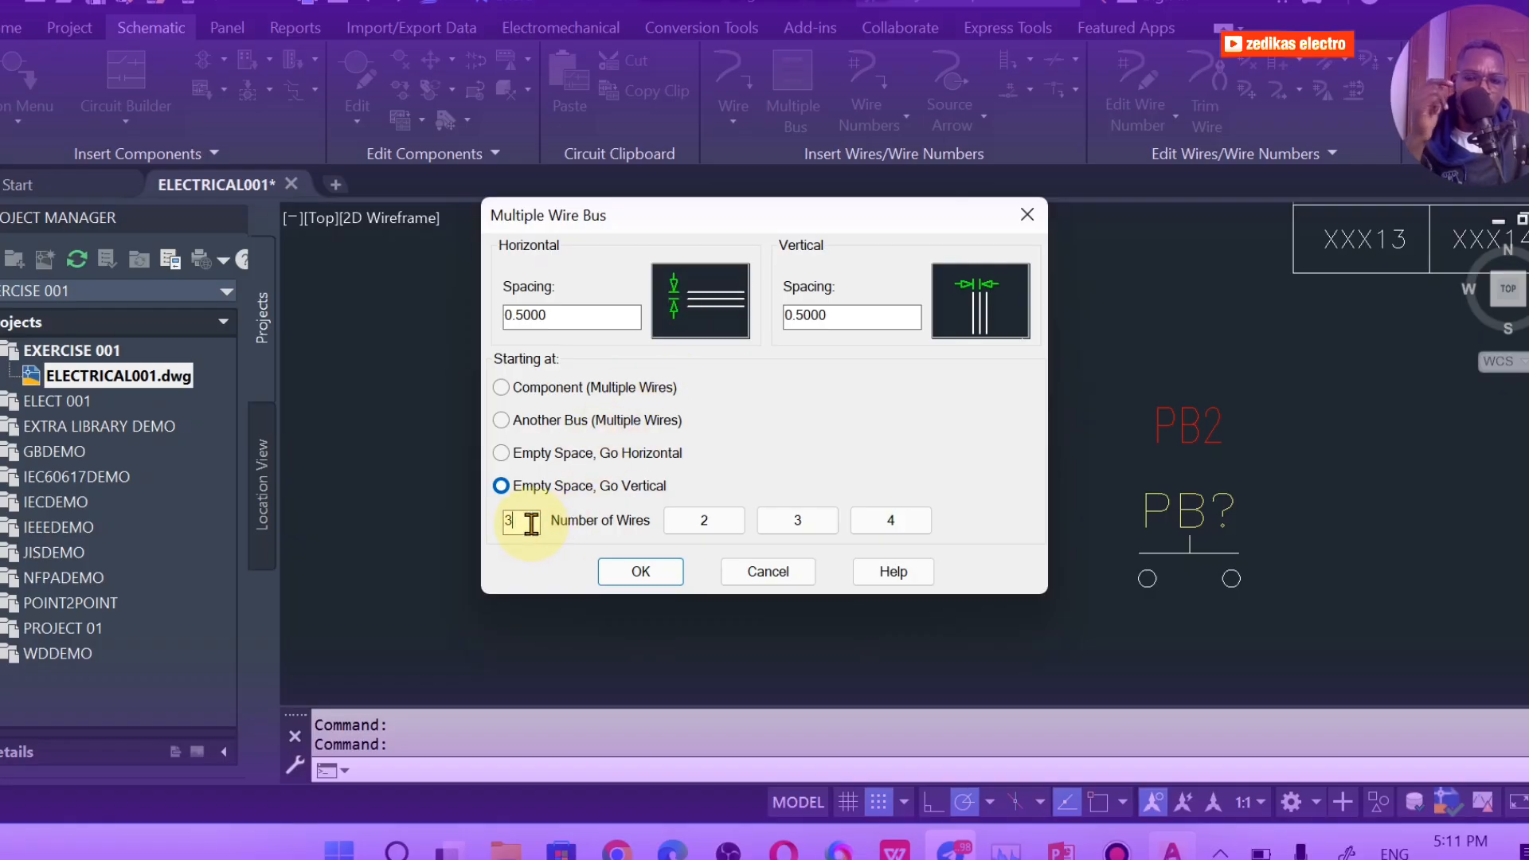
pyautogui.press('BackSpace')
pyautogui.write('4')
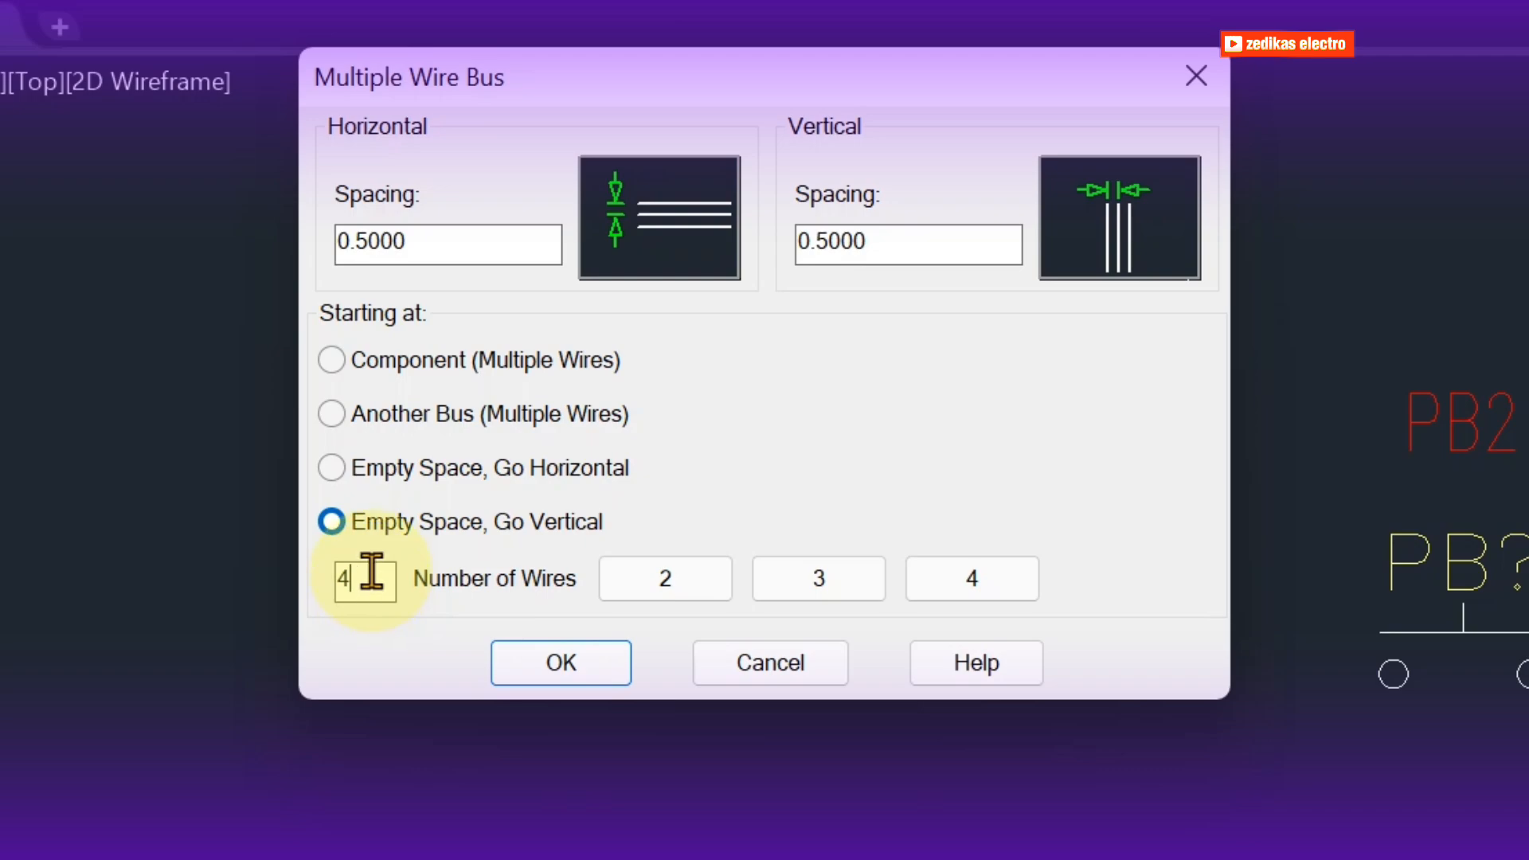
pyautogui.write('5')
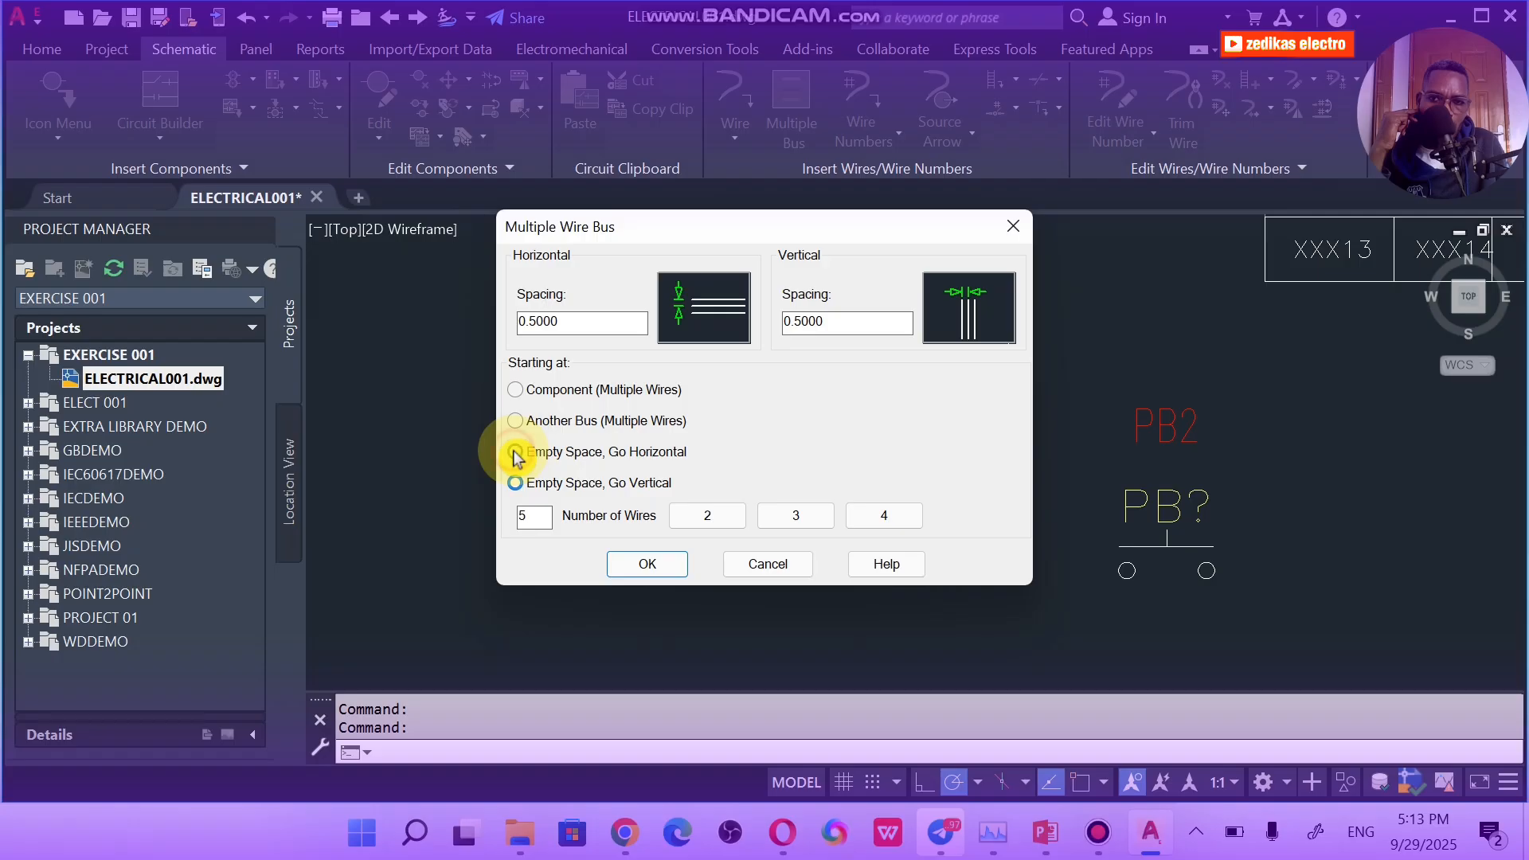
pyautogui.click(333, 468)
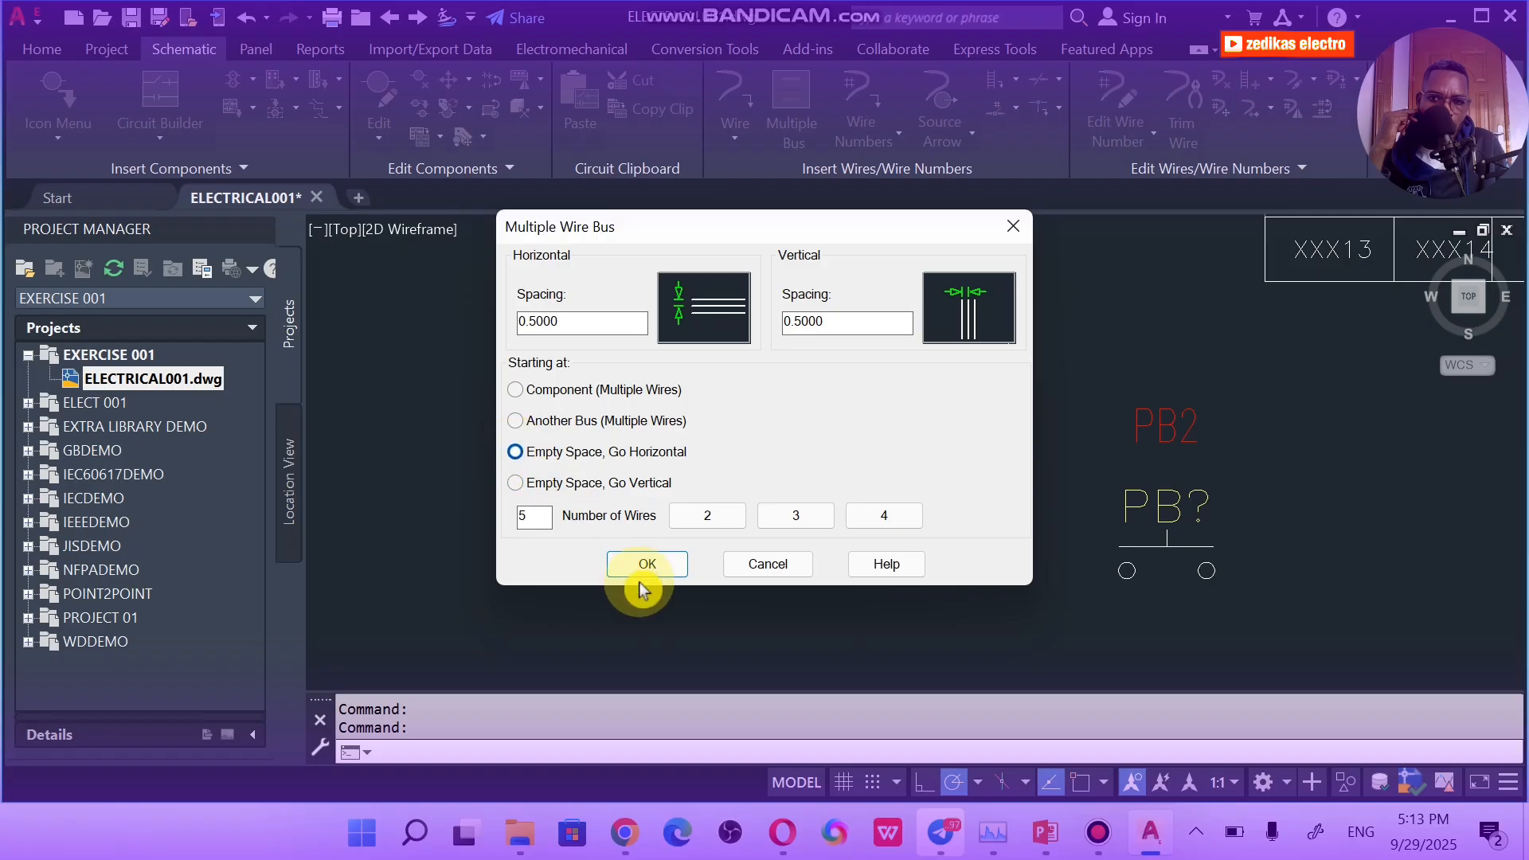
pyautogui.click(638, 566)
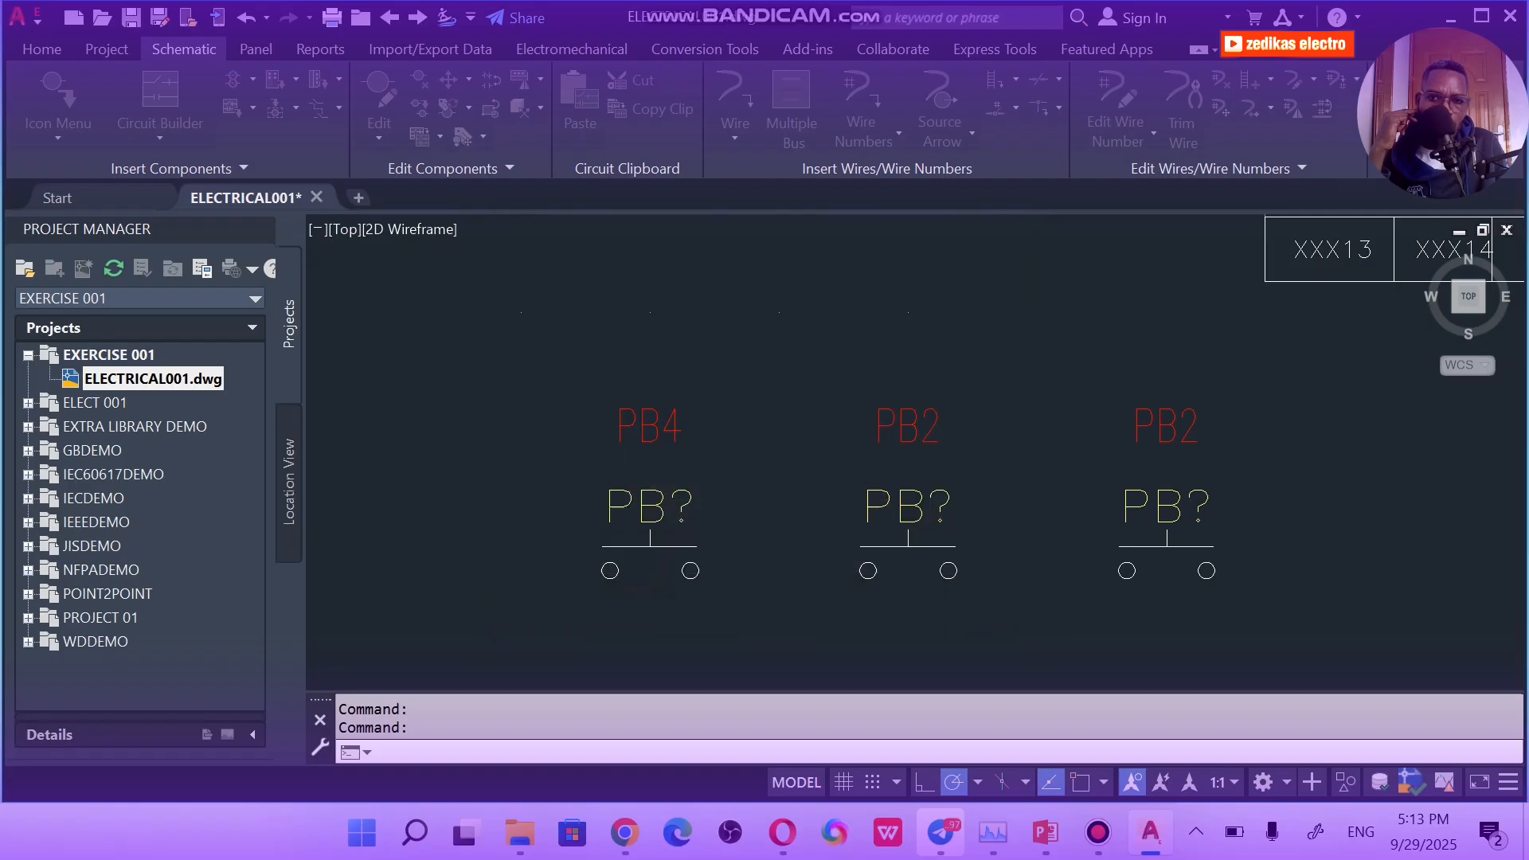
# Draw the horizontal wire bus from above the leftmost push button to just past the middle one, and select its upper wire
pyautogui.click(600, 277)
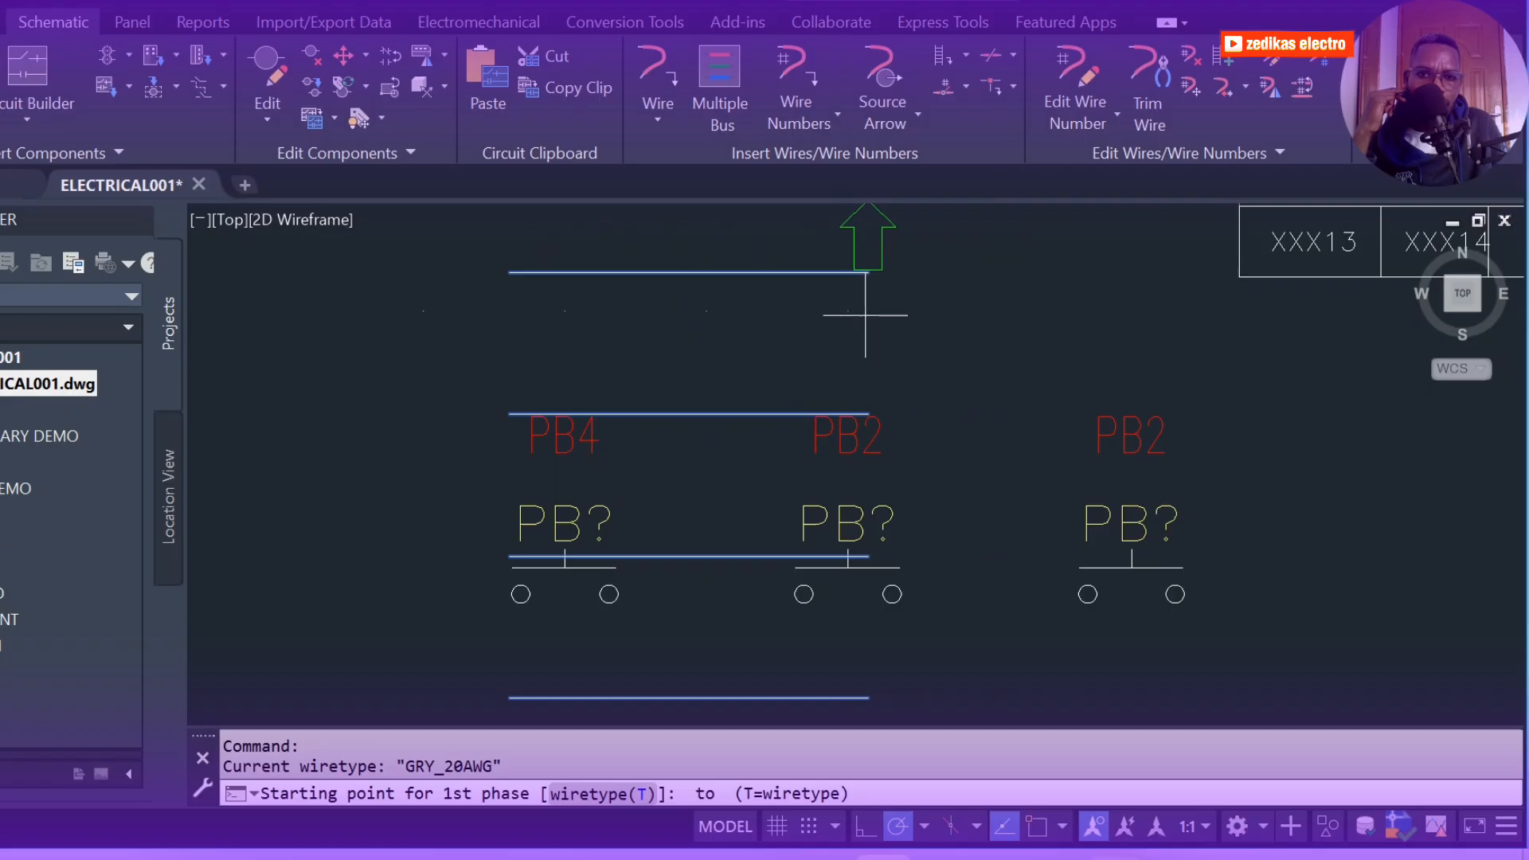
pyautogui.click(908, 316)
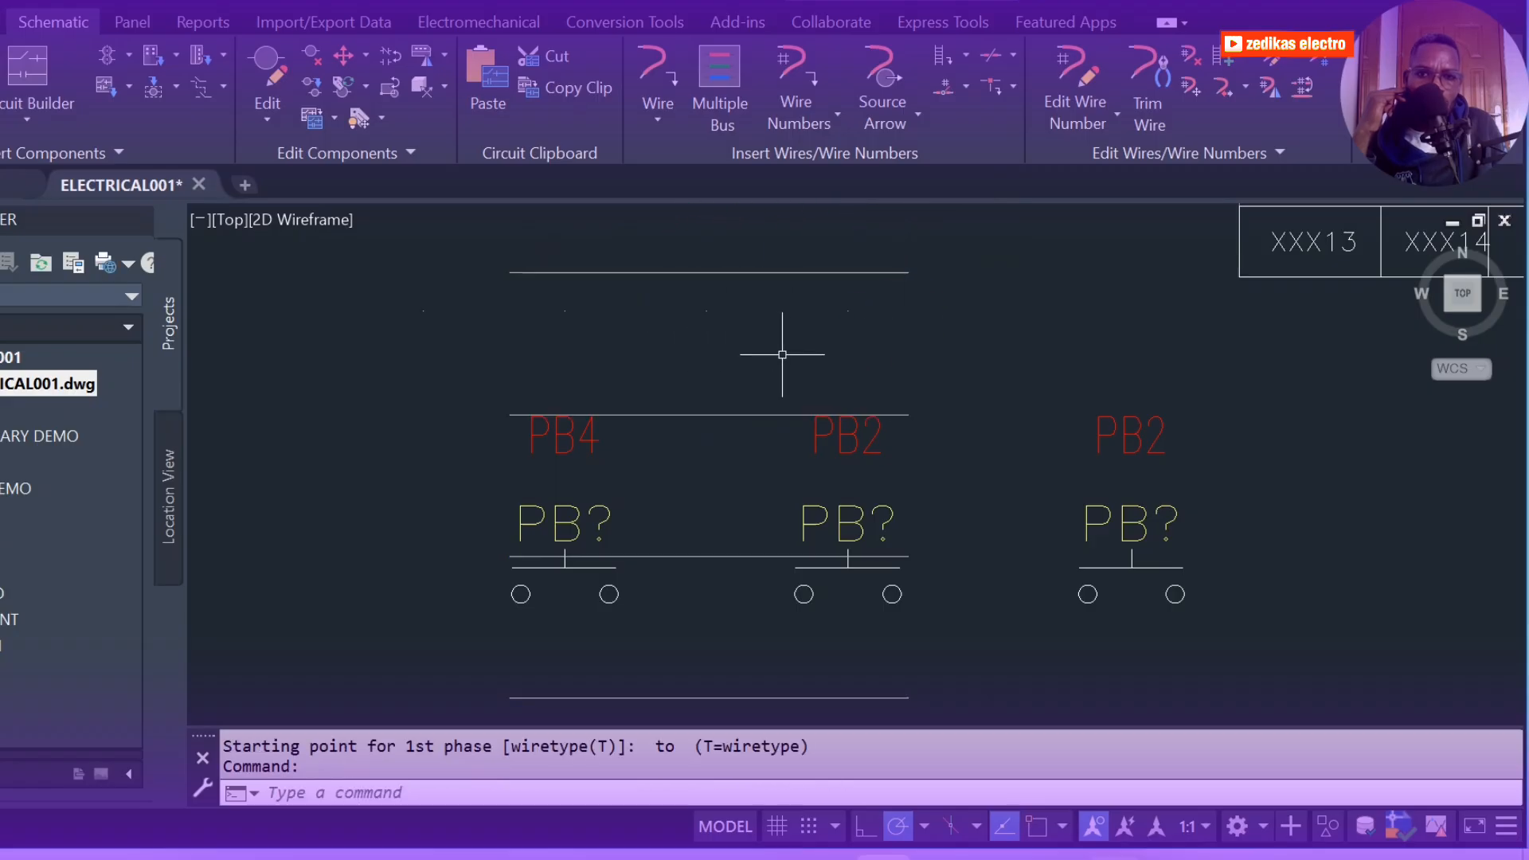
pyautogui.click(723, 273)
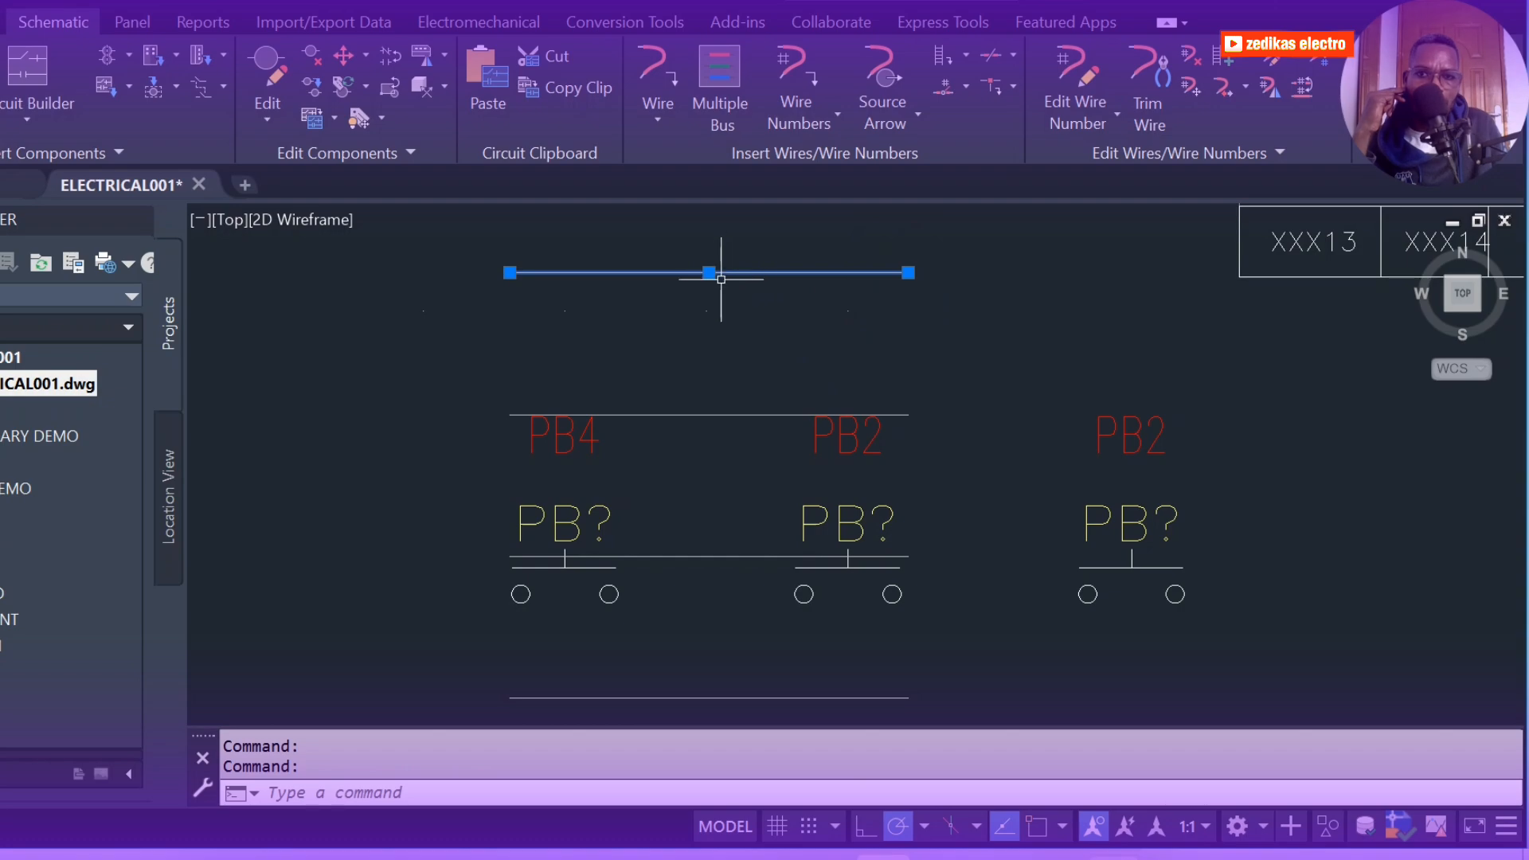
# Check the Multiple Wire Bus settings and examine how the drawn wires are spaced across the push buttons
pyautogui.click(741, 109)
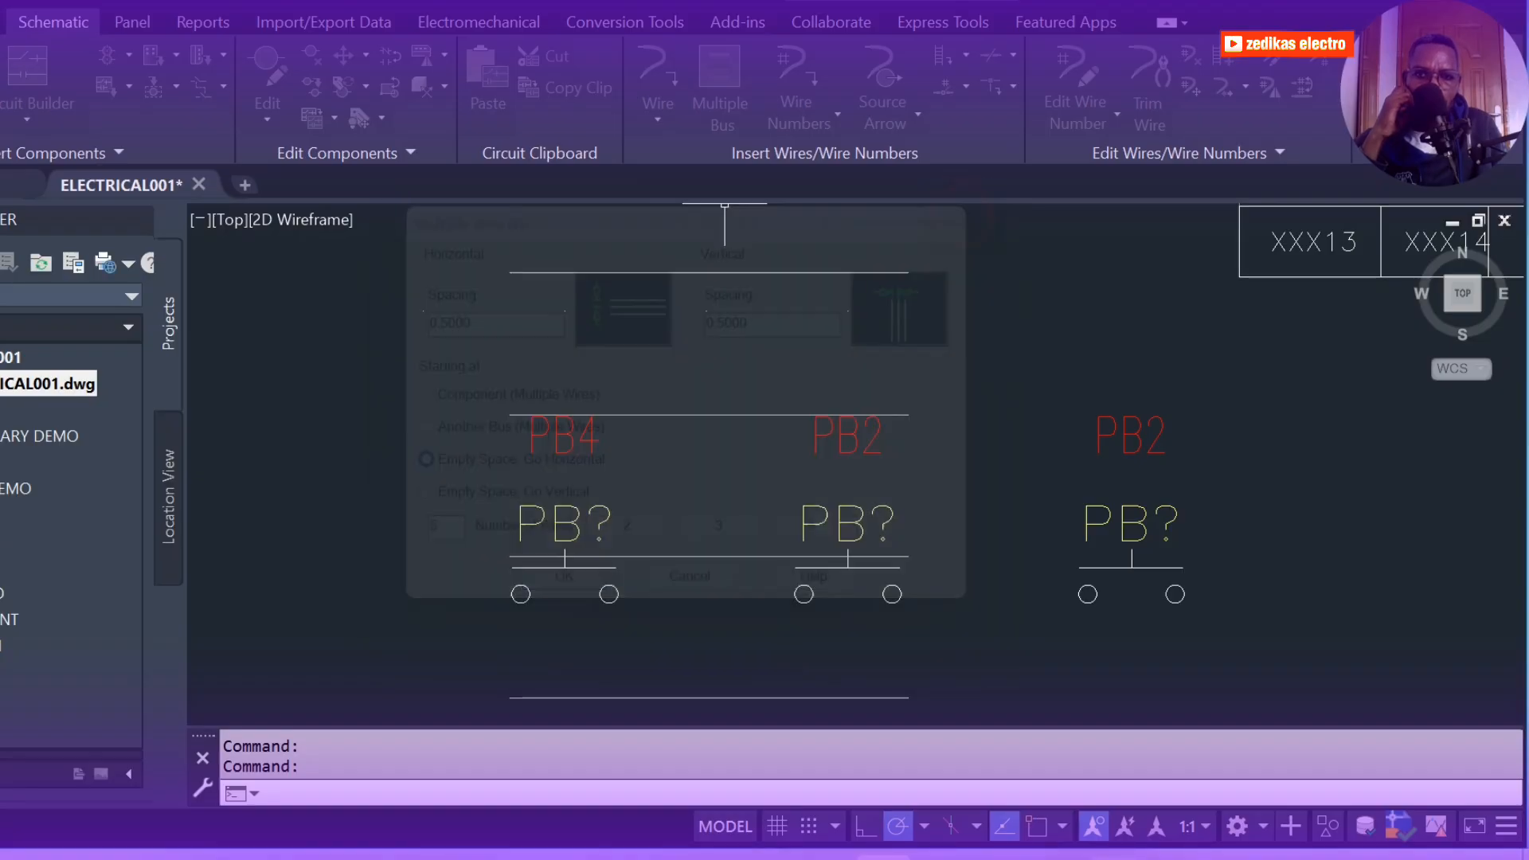
pyautogui.scroll(3, 702, 475)
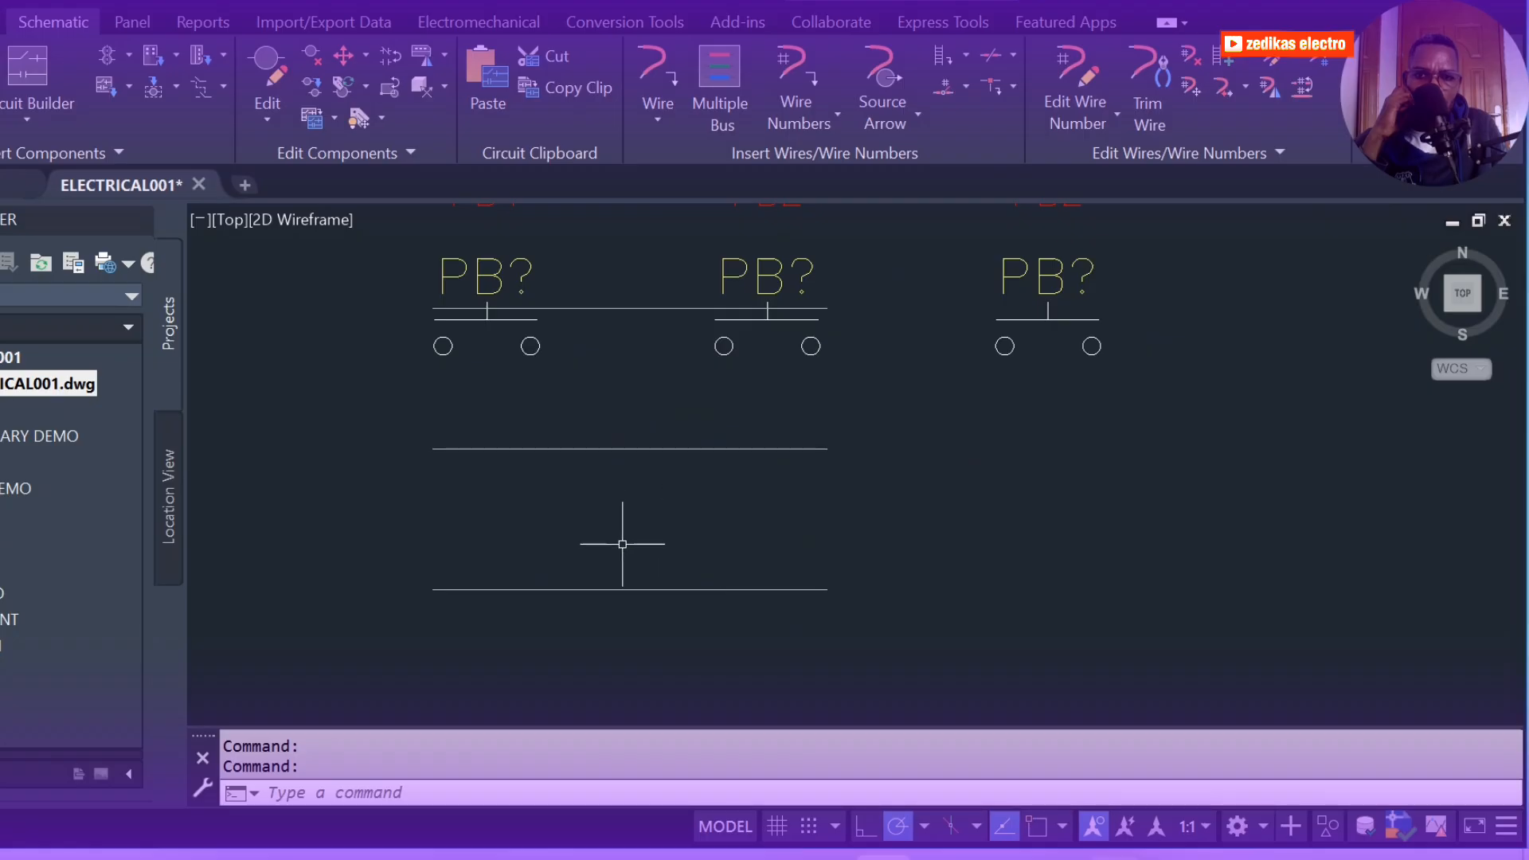
pyautogui.scroll(-3, 571, 379)
pyautogui.scroll(4, 556, 238)
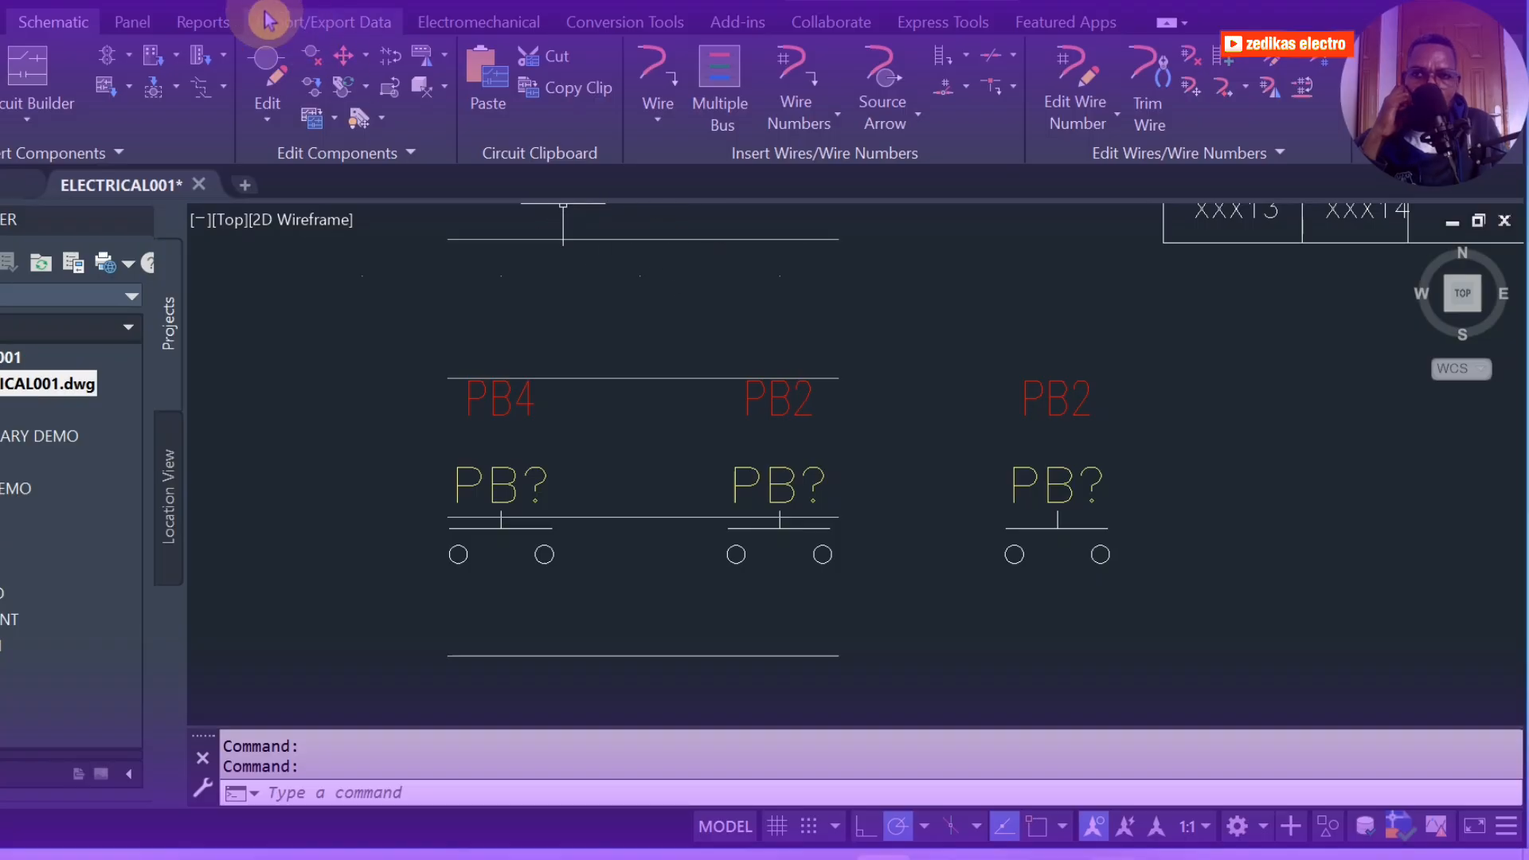
# Undo the last wire bus insertion
pyautogui.click(123, 2)
pyautogui.click(122, 3)
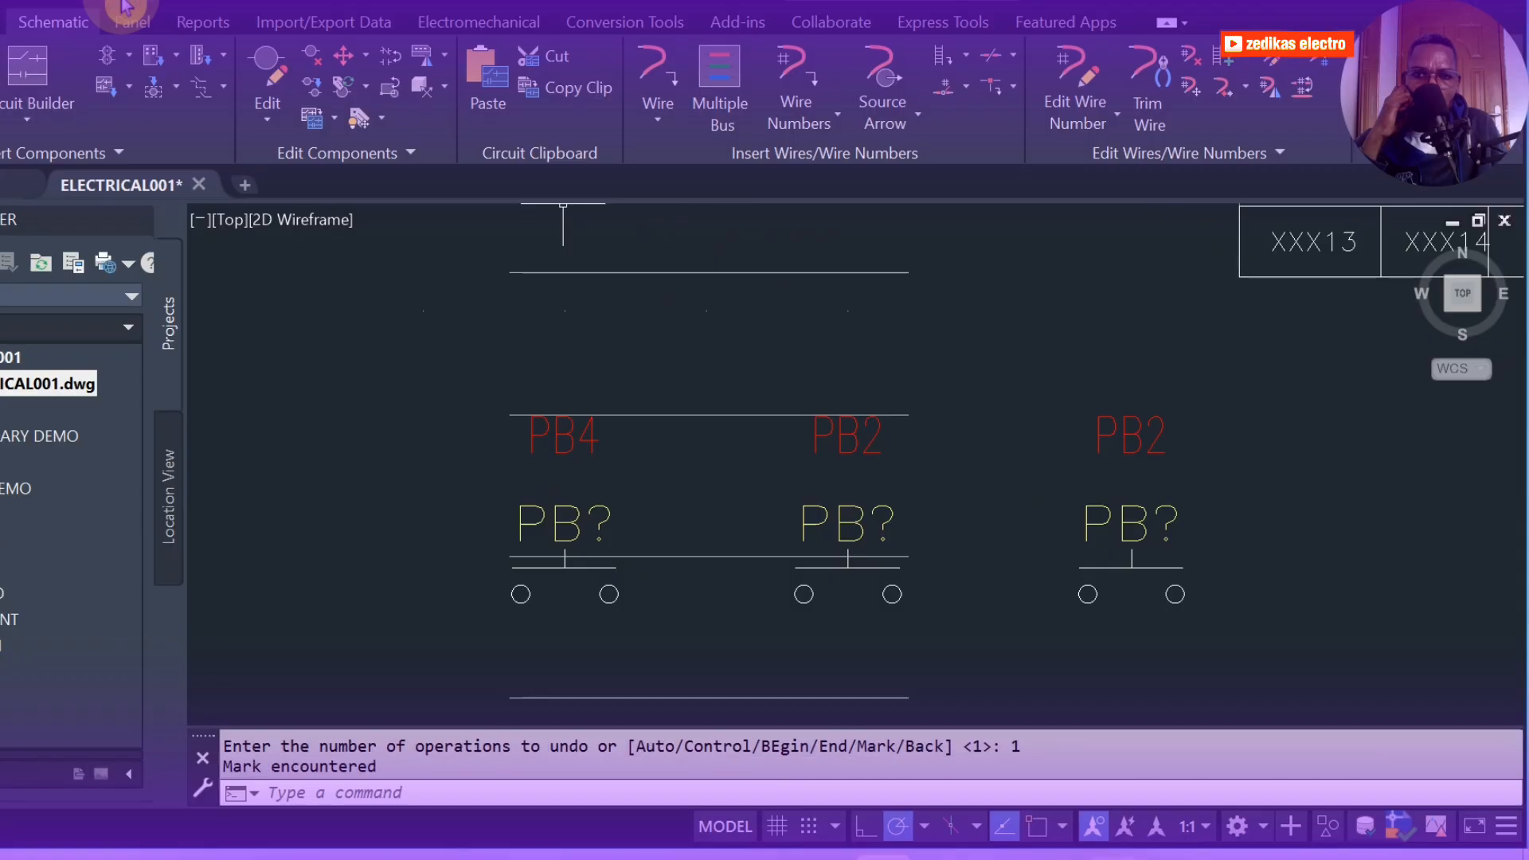
pyautogui.click(125, 6)
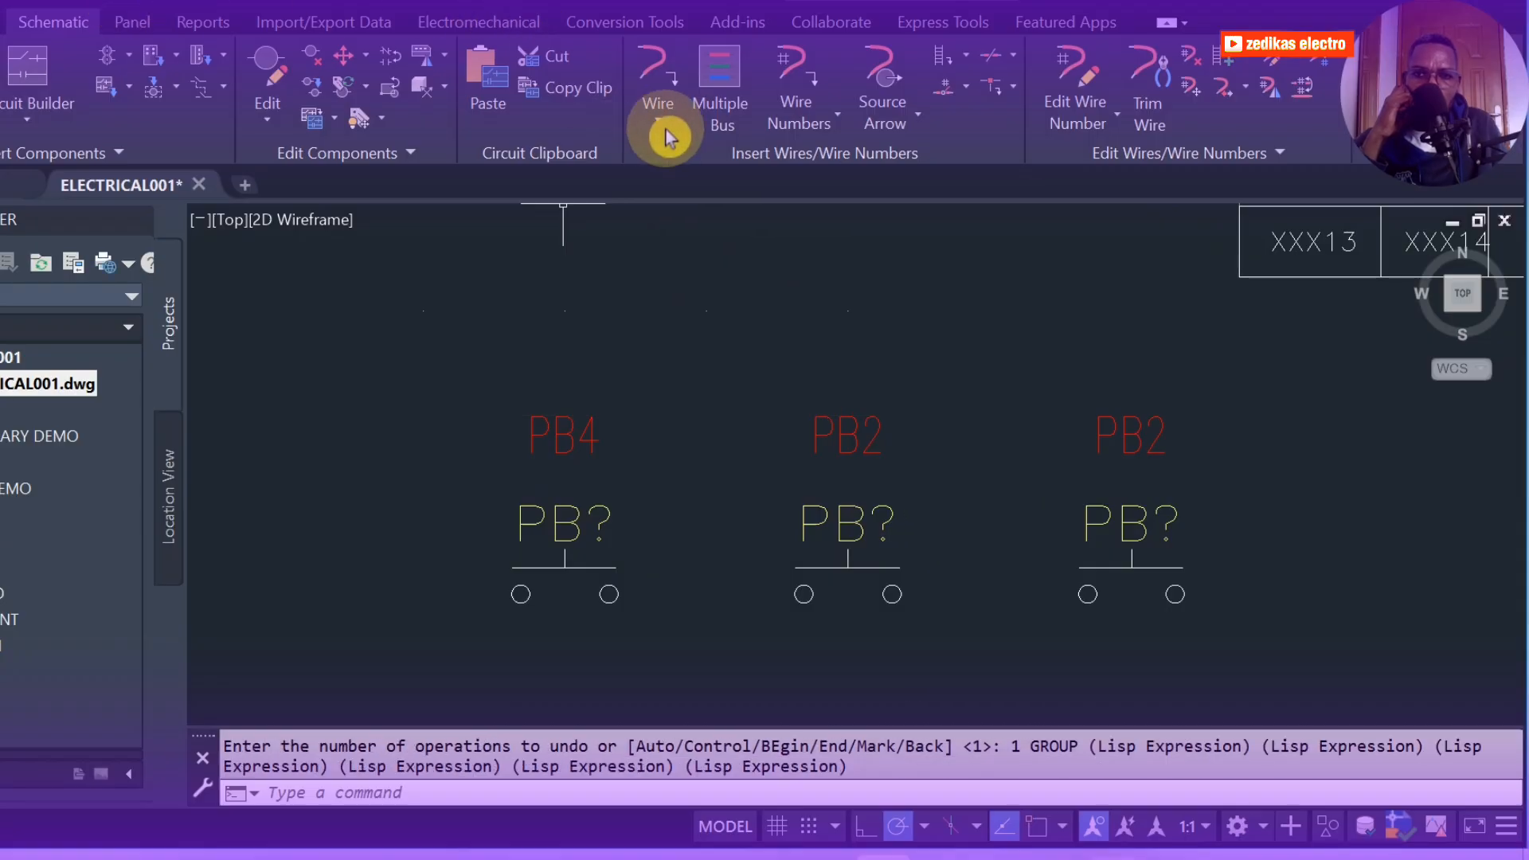
# Set the Multiple Wire Bus horizontal spacing to 0.2, with five wires starting in empty space and going horizontal
pyautogui.click(739, 132)
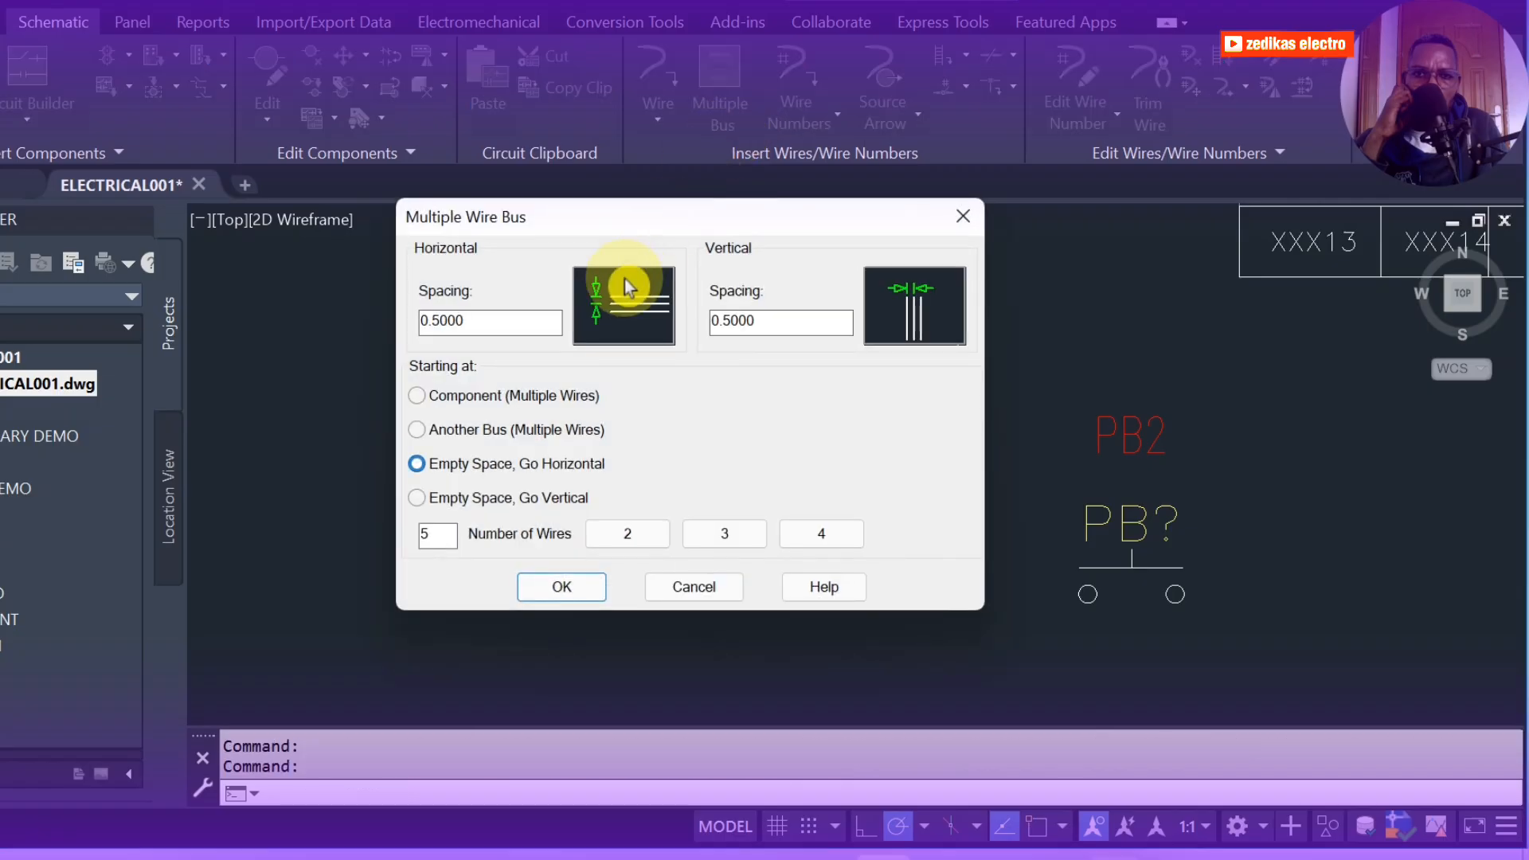
pyautogui.click(480, 323)
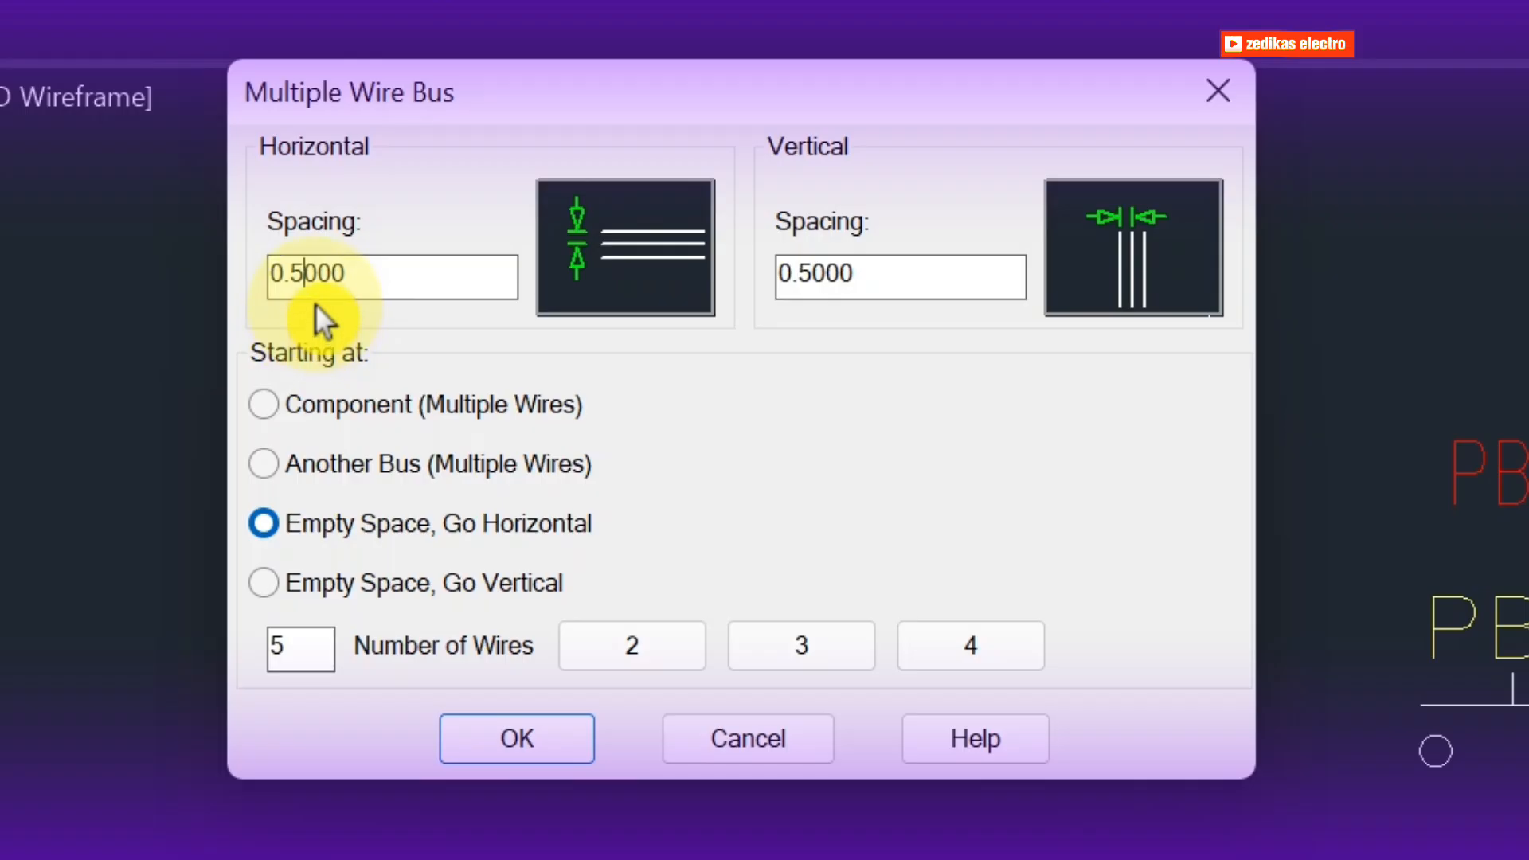
pyautogui.click(448, 322)
pyautogui.press('BackSpace')
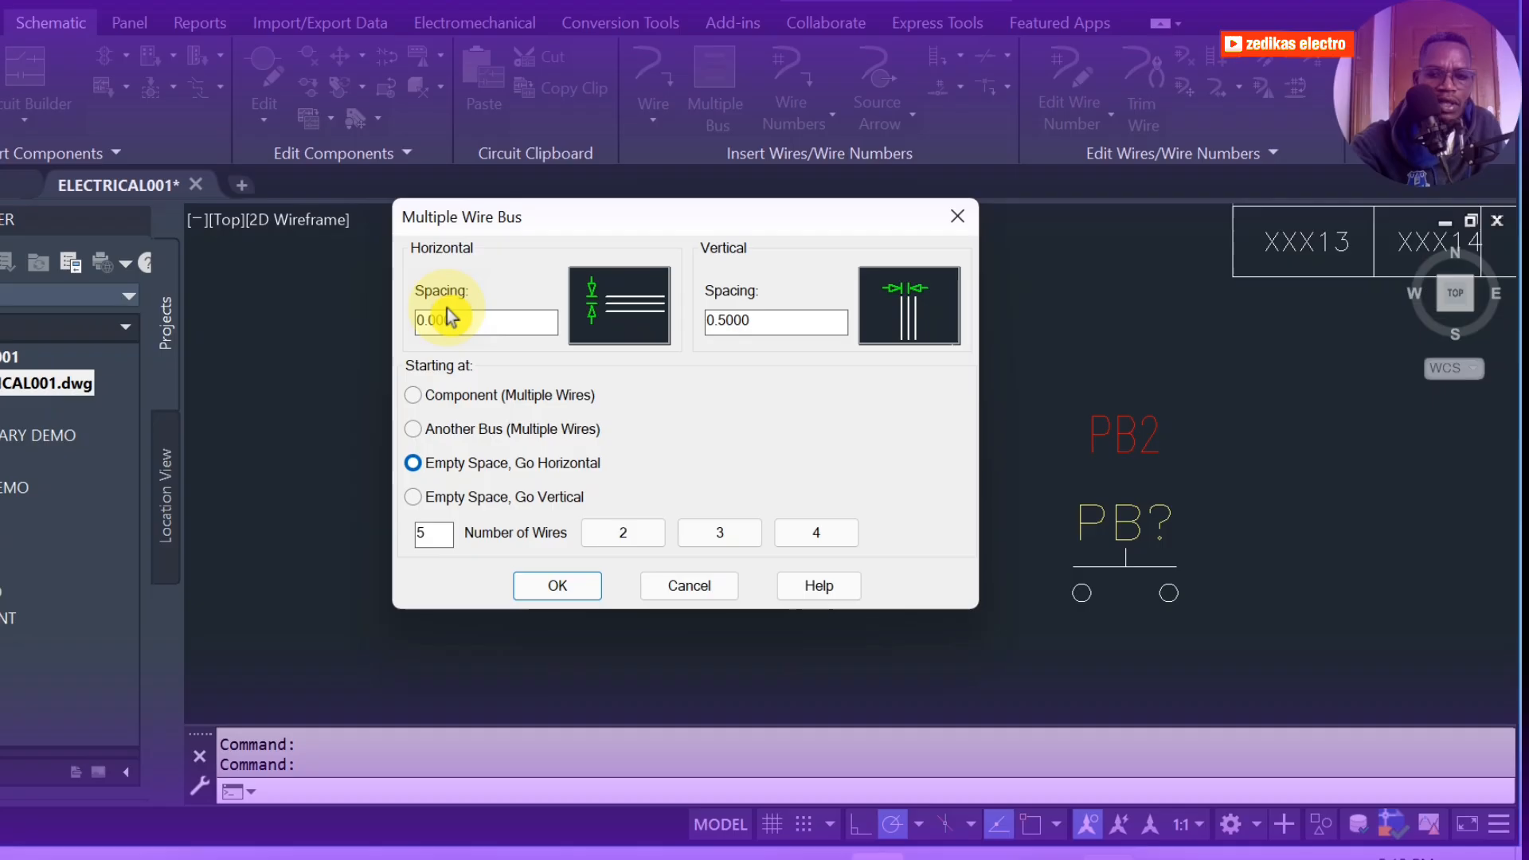
pyautogui.write('2')
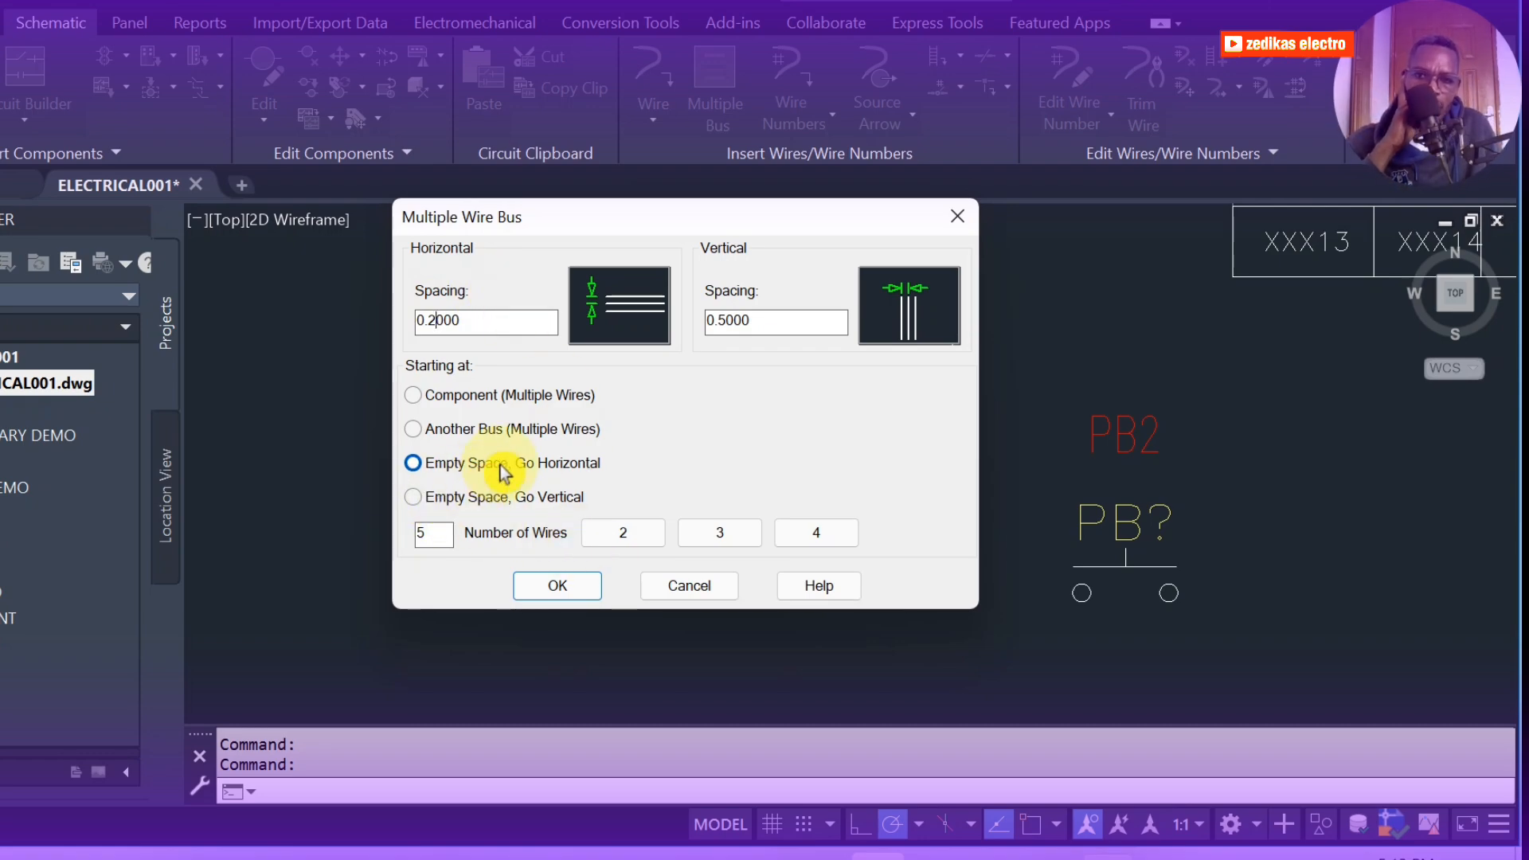
pyautogui.click(564, 586)
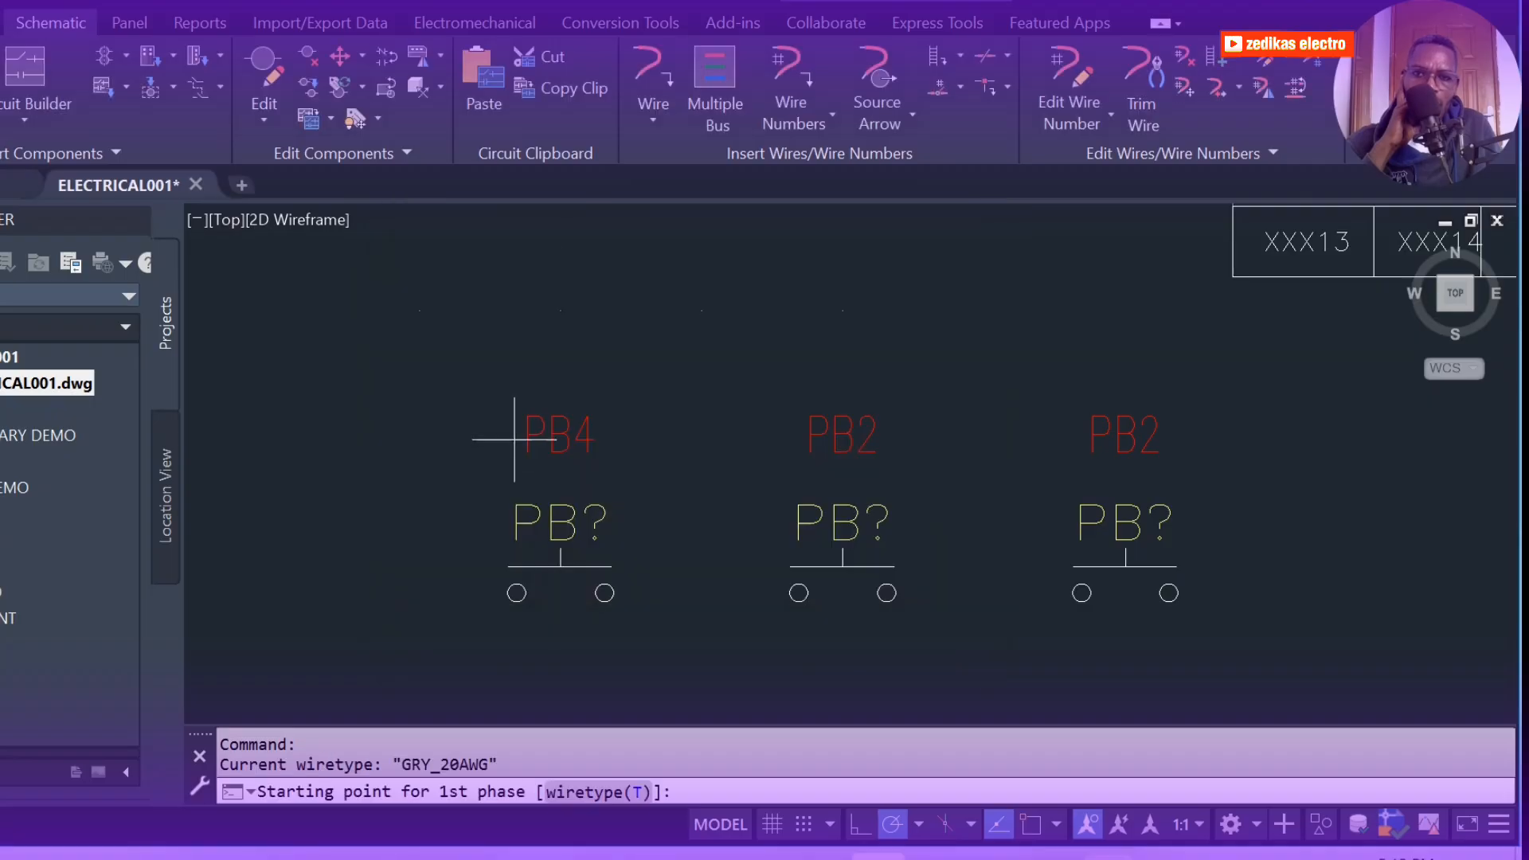
# Draw the horizontal five-wire bus about 0.97 long across the PB4 push button, and check the spacing of its upper two wires
pyautogui.click(488, 277)
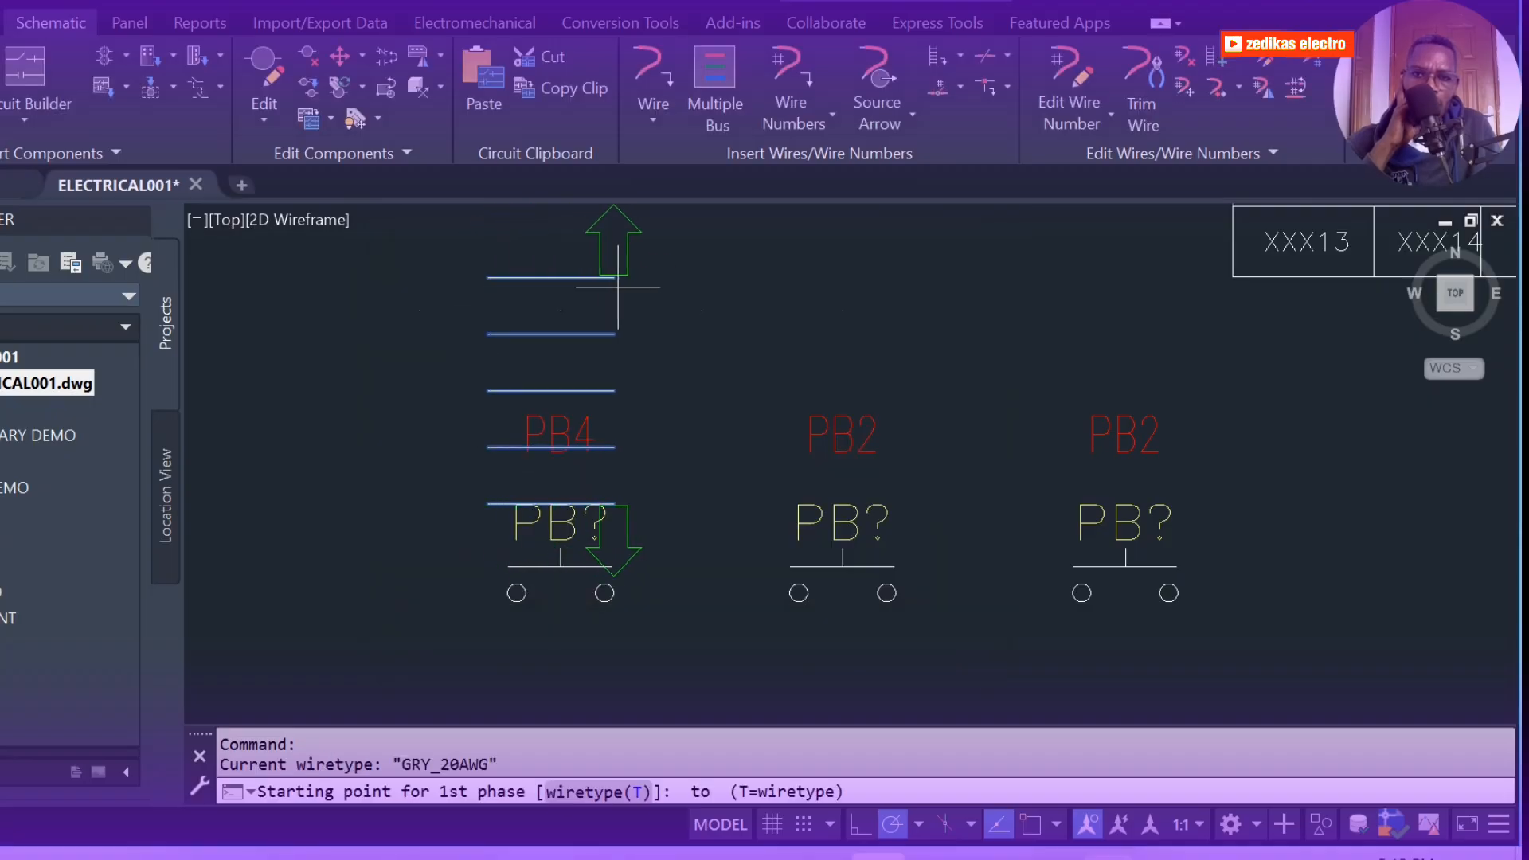
pyautogui.click(752, 278)
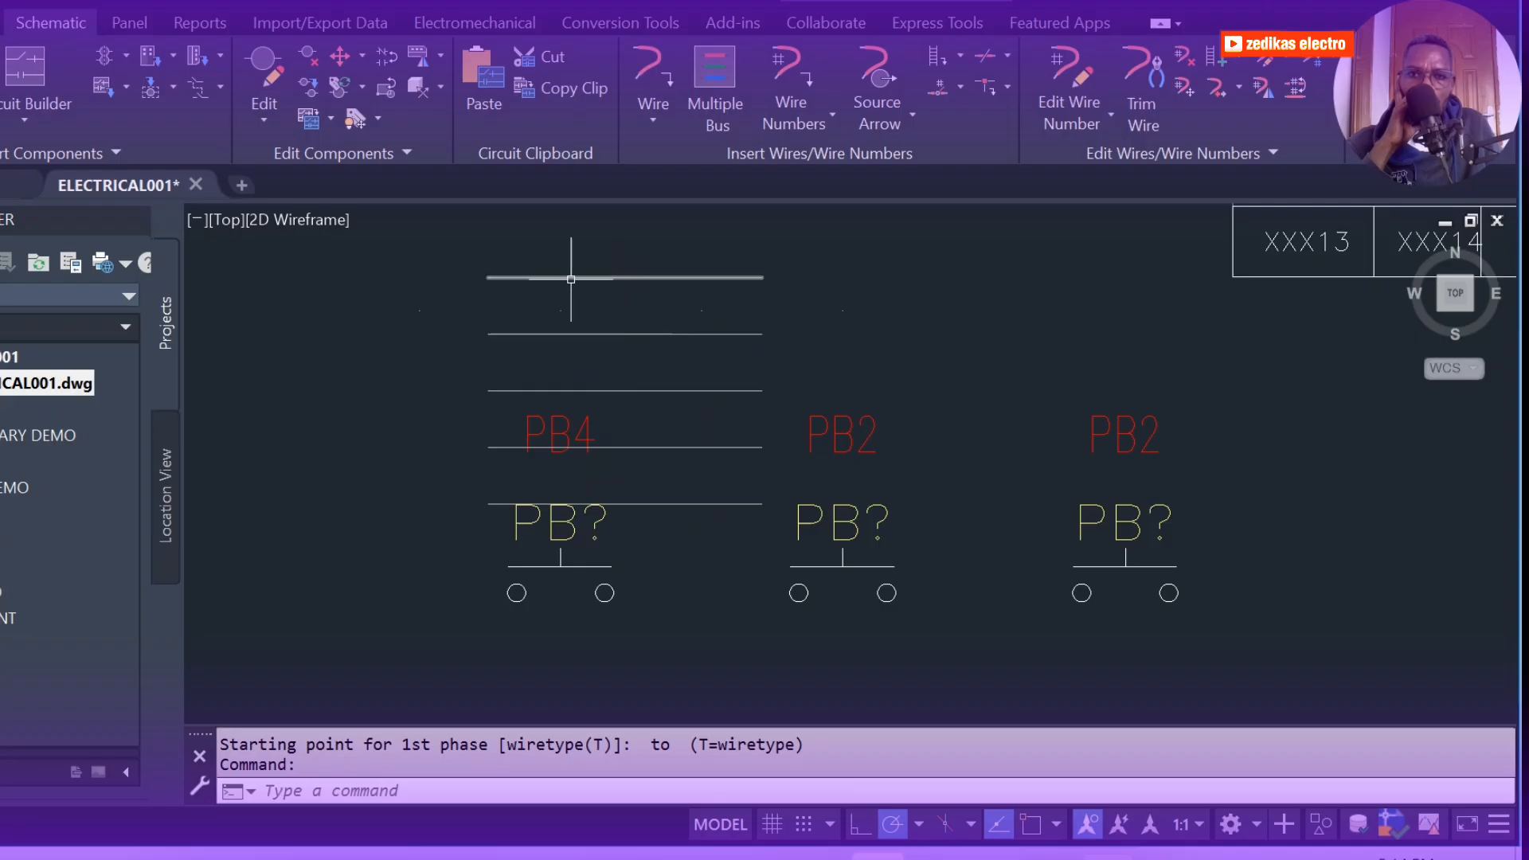
pyautogui.click(669, 278)
pyautogui.click(677, 334)
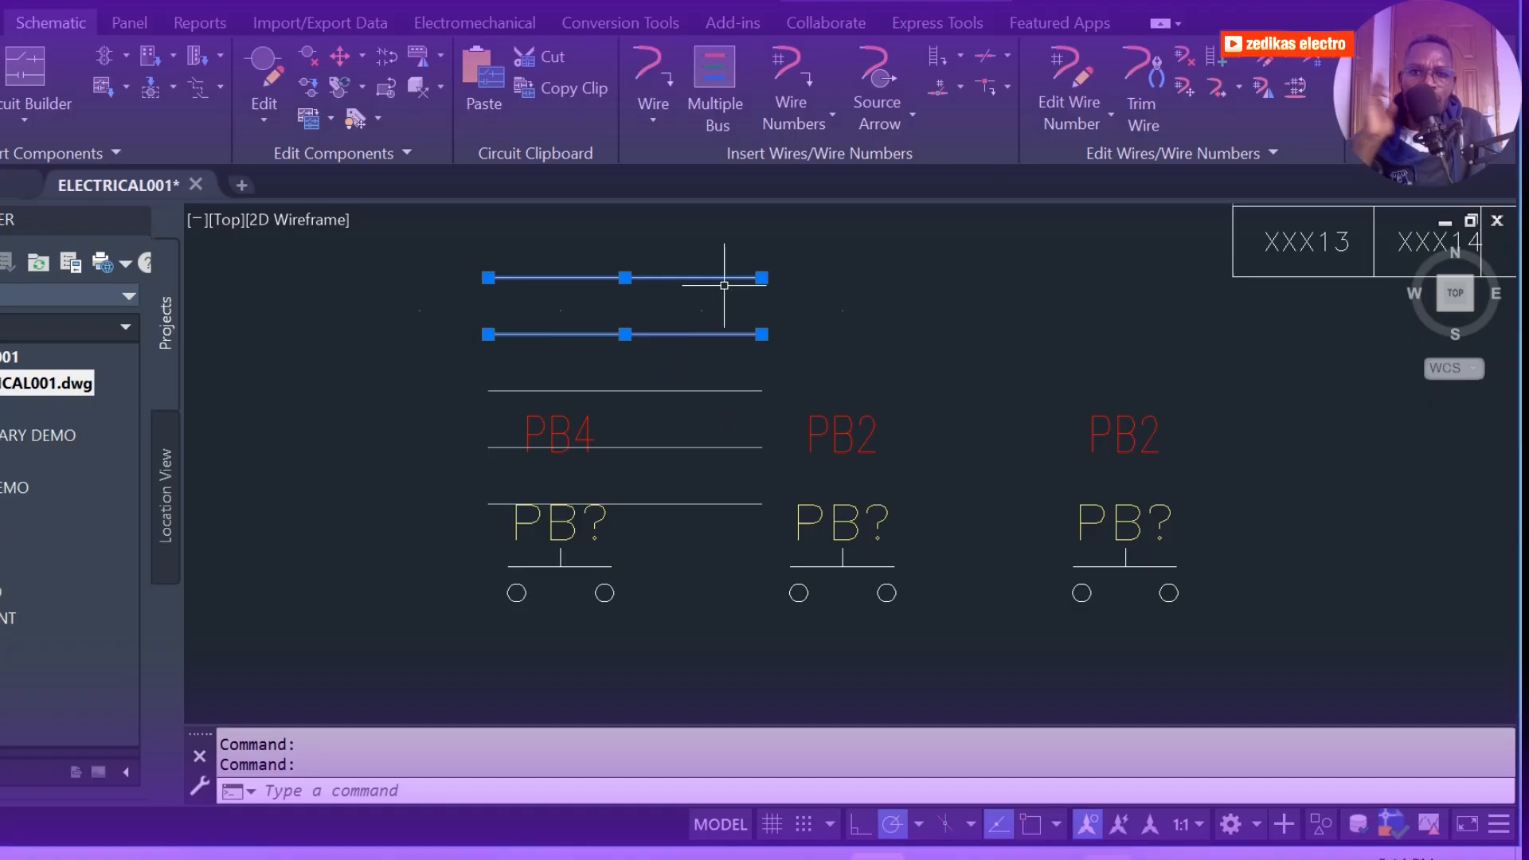
pyautogui.press('Escape')
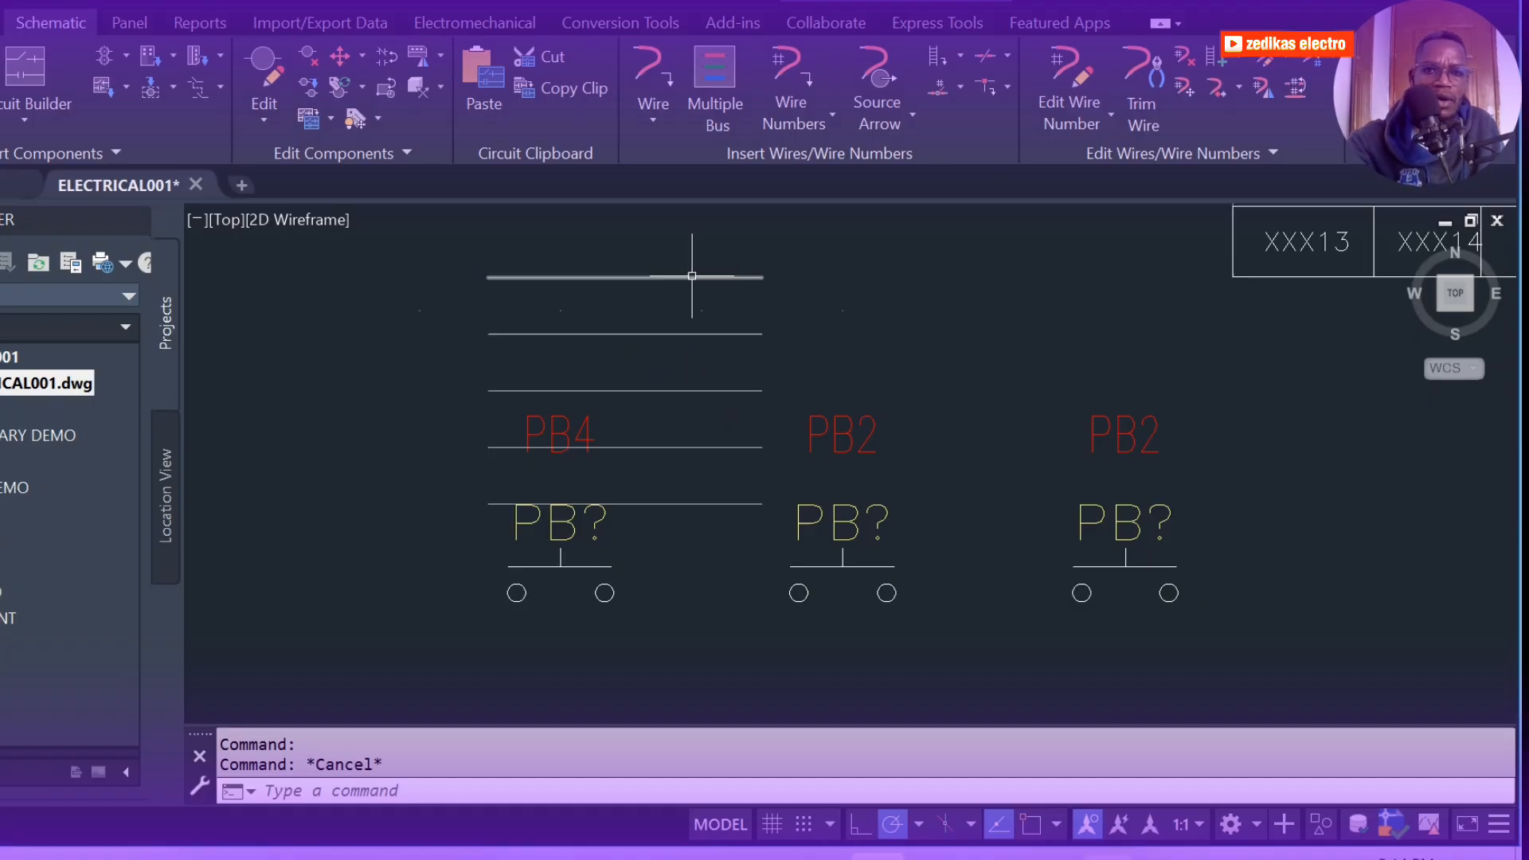
# Color the top wire of the bus red and the second wire yellow
pyautogui.click(691, 278)
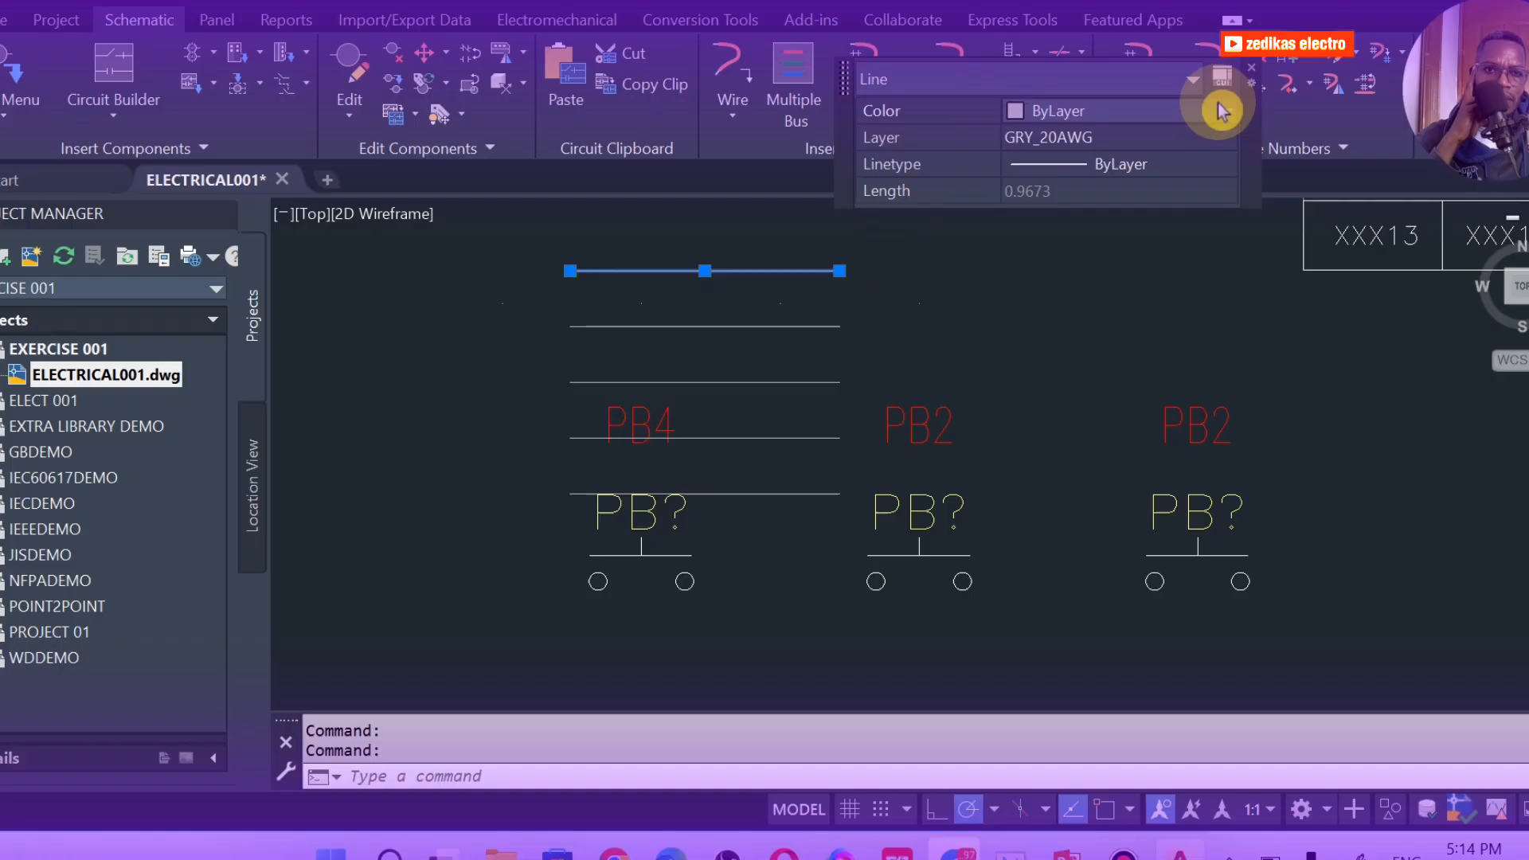
pyautogui.click(1152, 117)
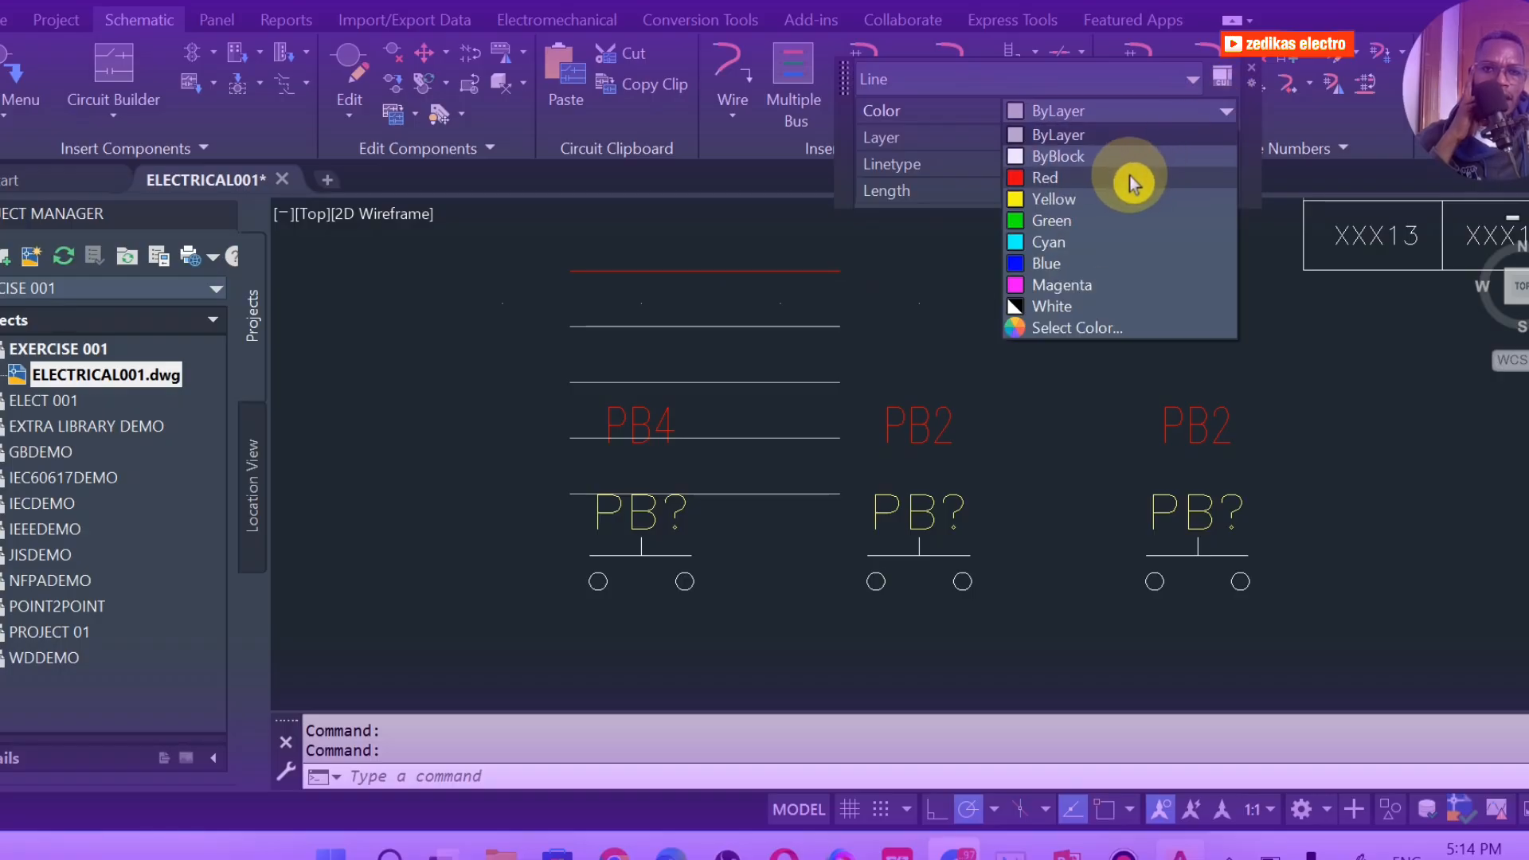
pyautogui.click(1133, 180)
pyautogui.click(799, 325)
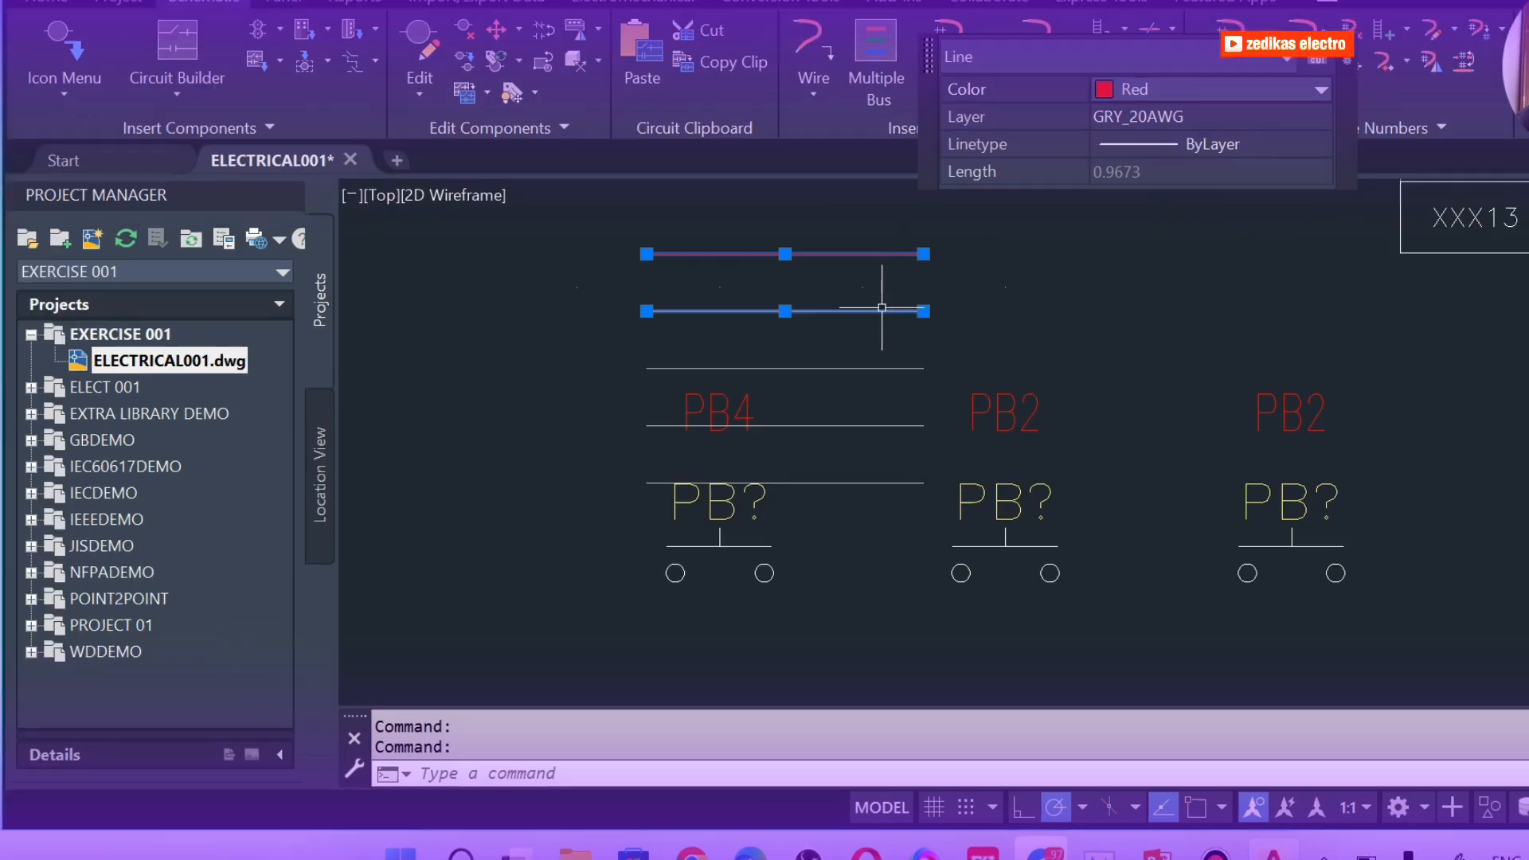
pyautogui.press('Escape')
pyautogui.click(881, 311)
pyautogui.click(1283, 193)
pyautogui.click(1194, 276)
pyautogui.press('Escape')
# Color the third wire of the bus green and the fourth wire blue
pyautogui.click(896, 368)
pyautogui.click(1354, 253)
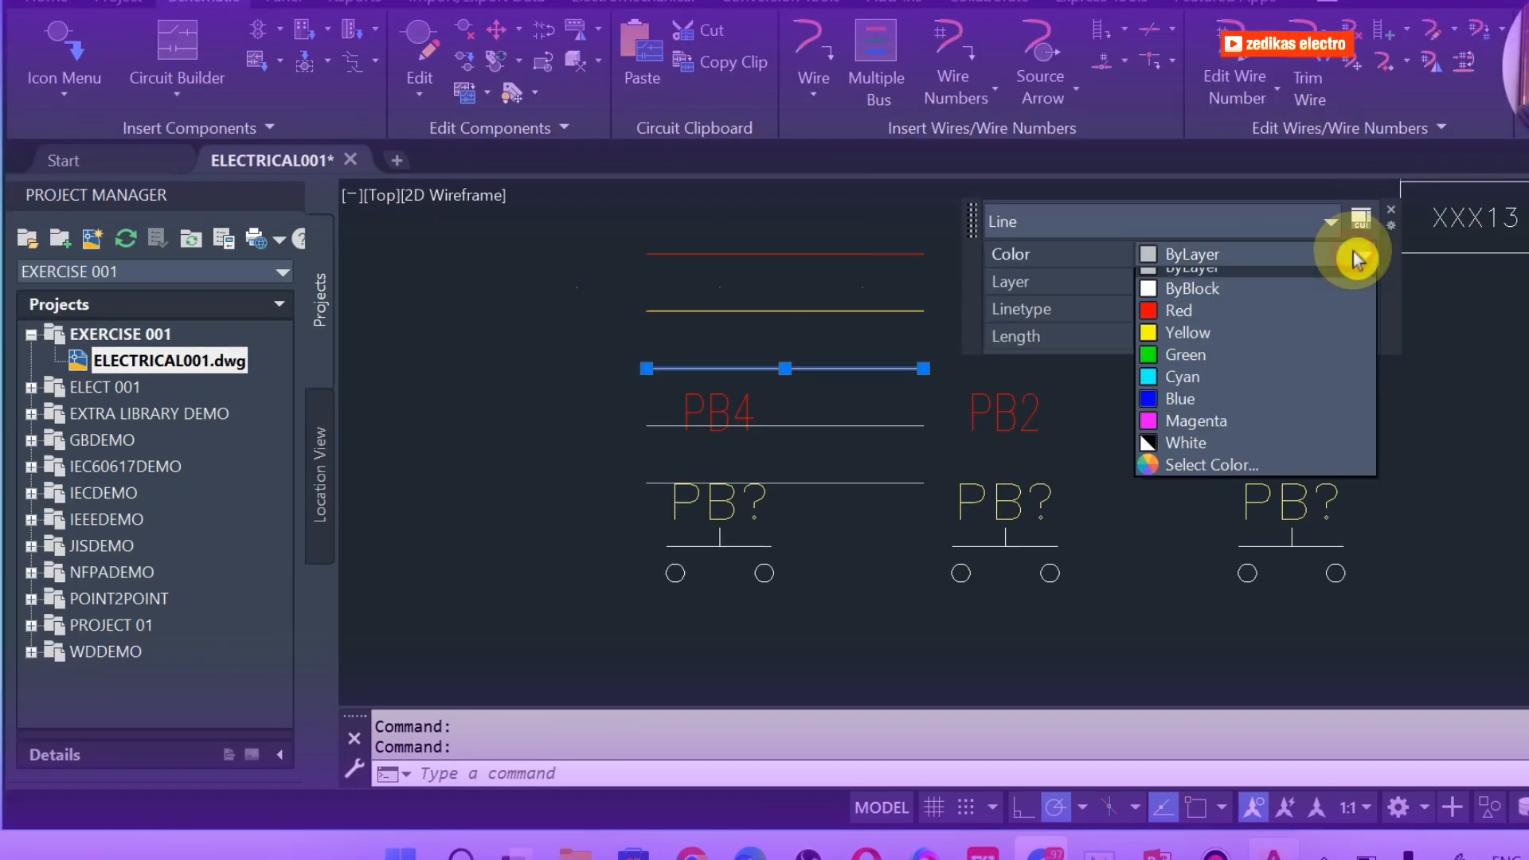
pyautogui.click(1223, 354)
pyautogui.press('Escape')
pyautogui.click(886, 414)
pyautogui.click(874, 423)
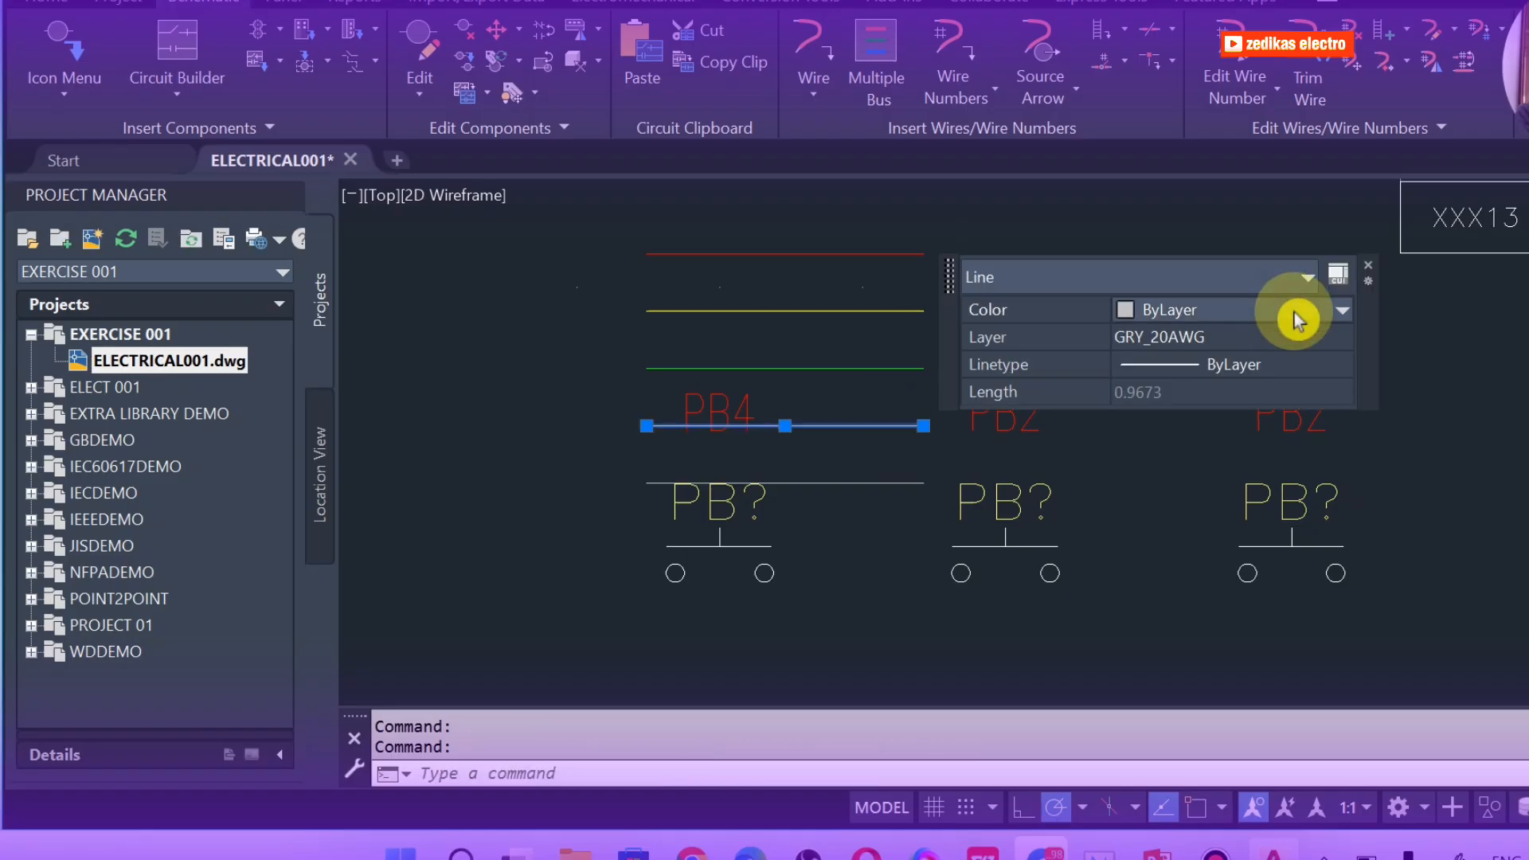
pyautogui.click(1342, 311)
pyautogui.click(1222, 464)
pyautogui.press('Escape')
# Move all five bus wires into the empty space to the left of the PB4 push button
pyautogui.scroll(2, 850, 495)
pyautogui.scroll(-2, 850, 494)
pyautogui.moveTo(852, 470); pyautogui.dragTo(792, 323, button='middle')
pyautogui.scroll(-2, 603, 274)
pyautogui.rightClick(515, 383)
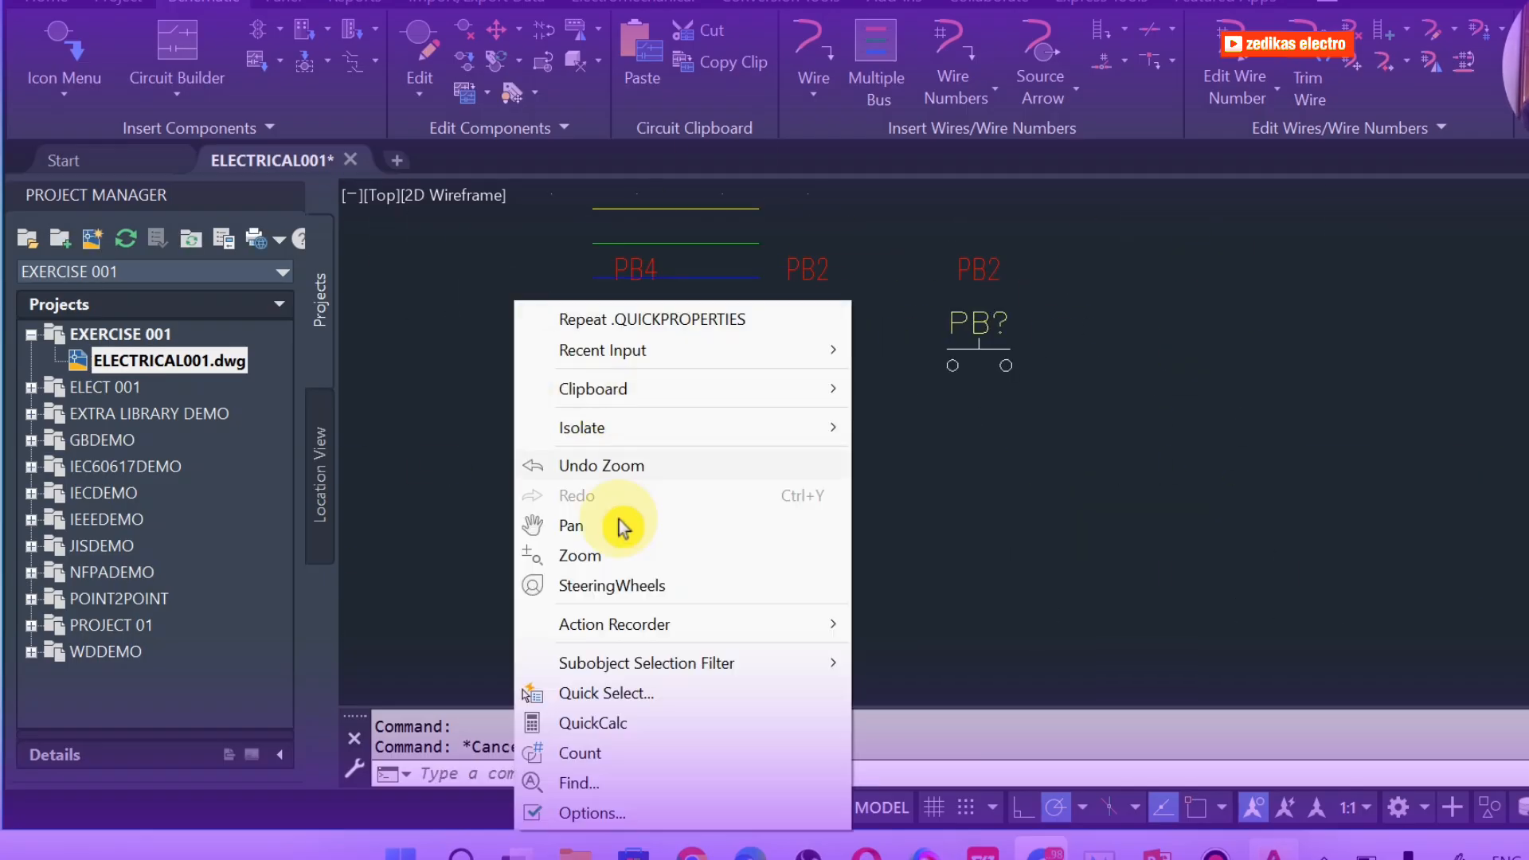
pyautogui.click(624, 527)
pyautogui.moveTo(624, 398); pyautogui.dragTo(855, 559)
pyautogui.press('Escape')
pyautogui.click(870, 332)
pyautogui.click(884, 338)
pyautogui.click(893, 372)
pyautogui.click(904, 406)
pyautogui.moveTo(922, 442); pyautogui.dragTo(623, 444)
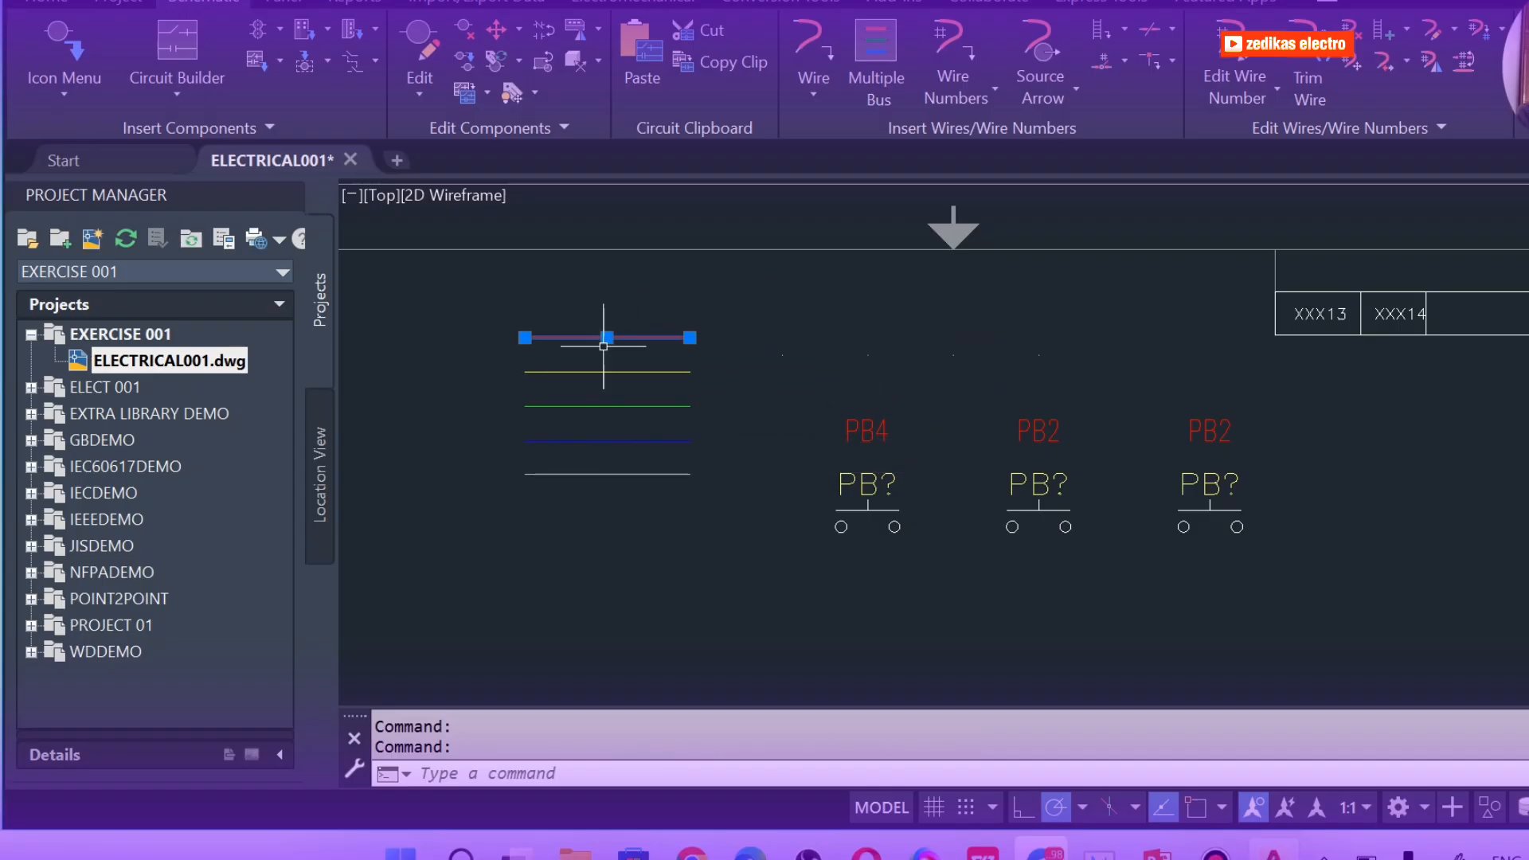
pyautogui.press('Escape')
# Examine the 3 Phase Wire Numbering options and suffix list, comparing the wire numbers for maximums of 3 and 4
pyautogui.scroll(2, 570, 284)
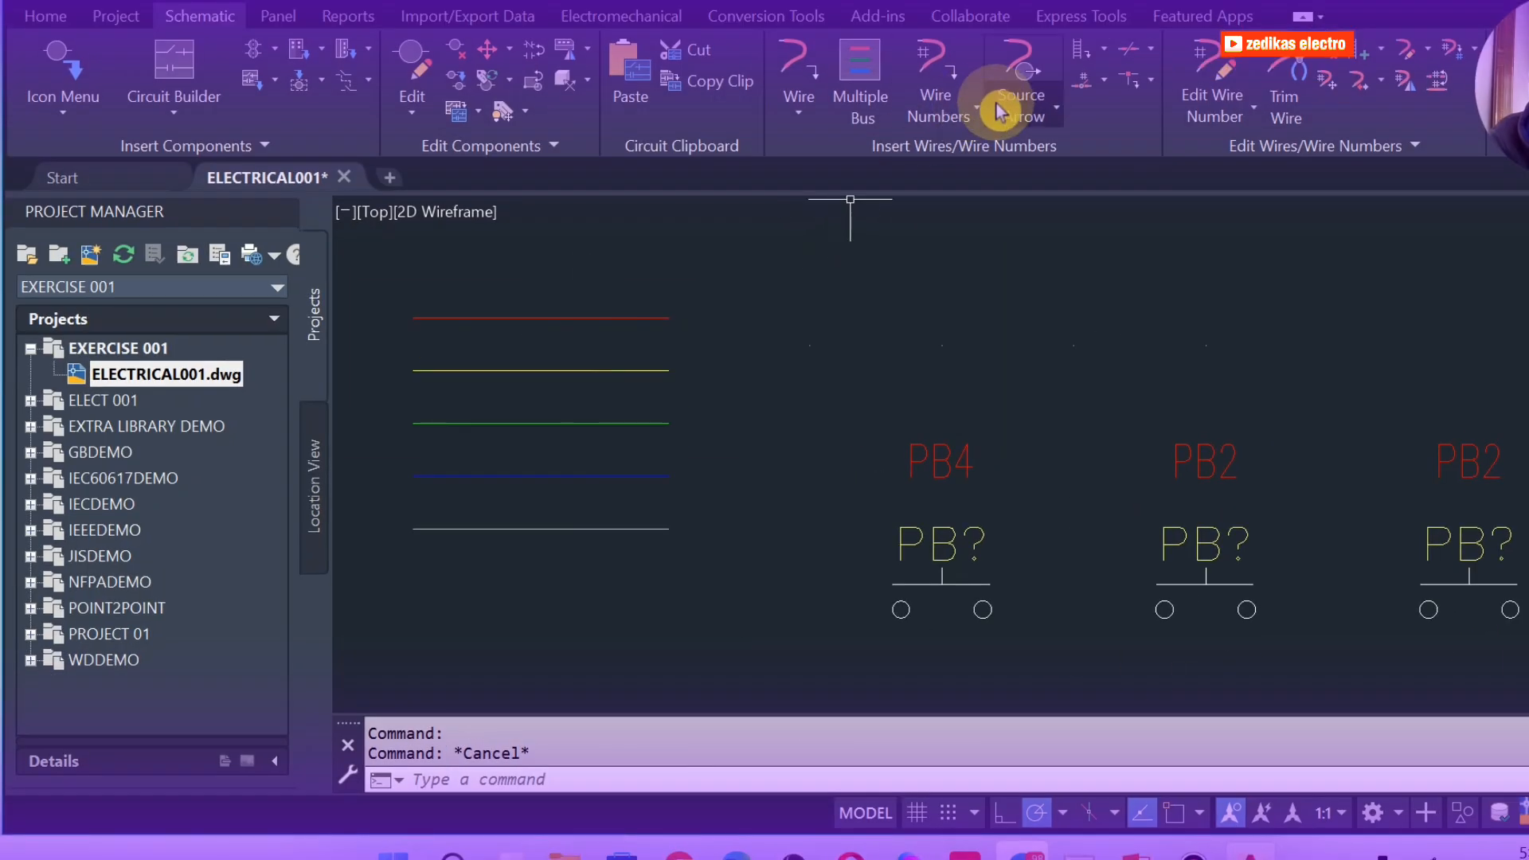
pyautogui.click(985, 117)
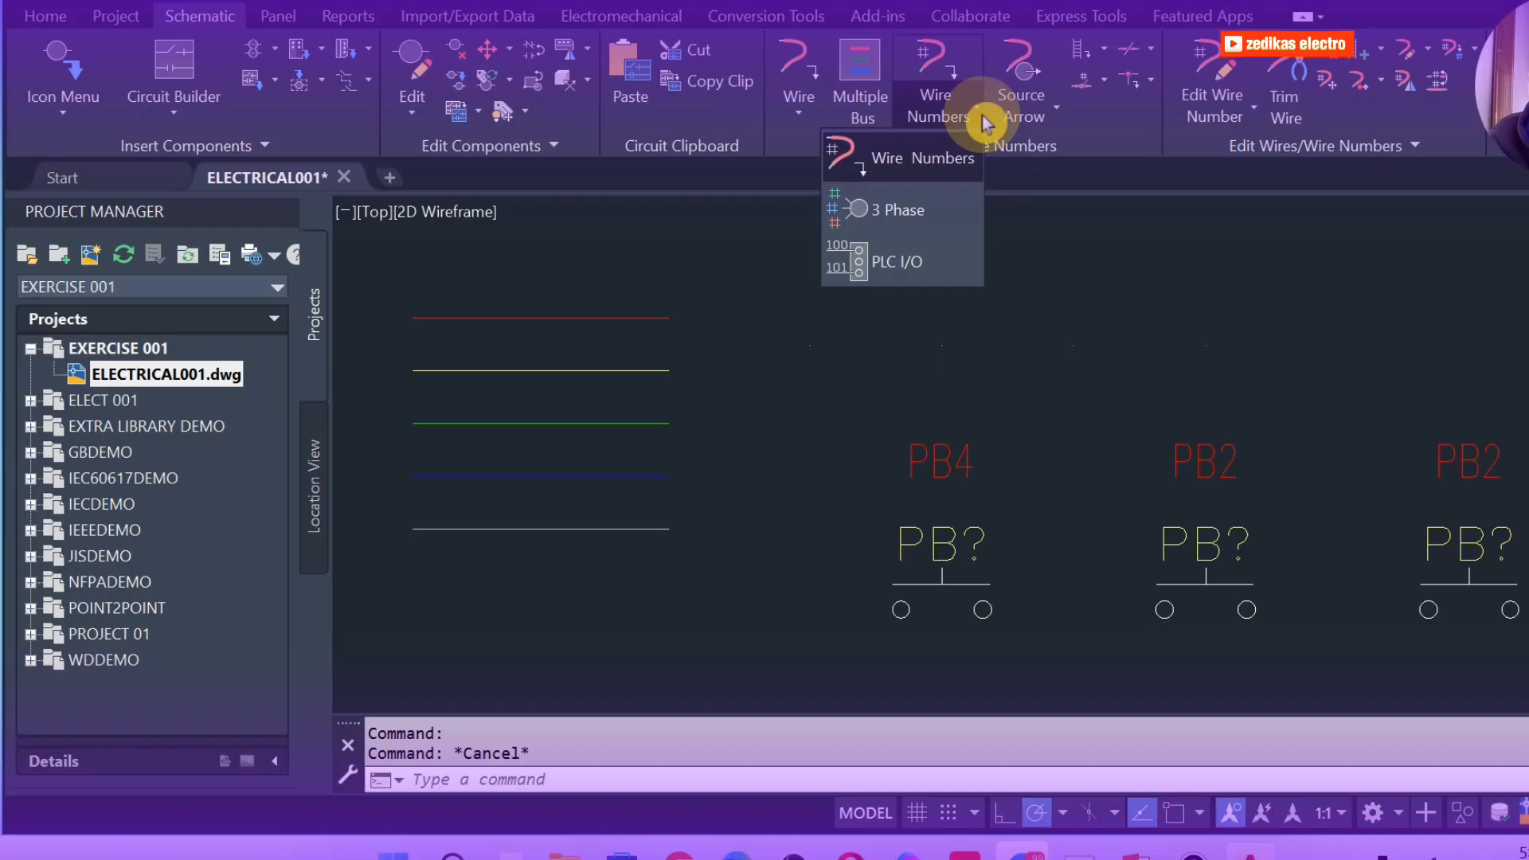
pyautogui.click(916, 210)
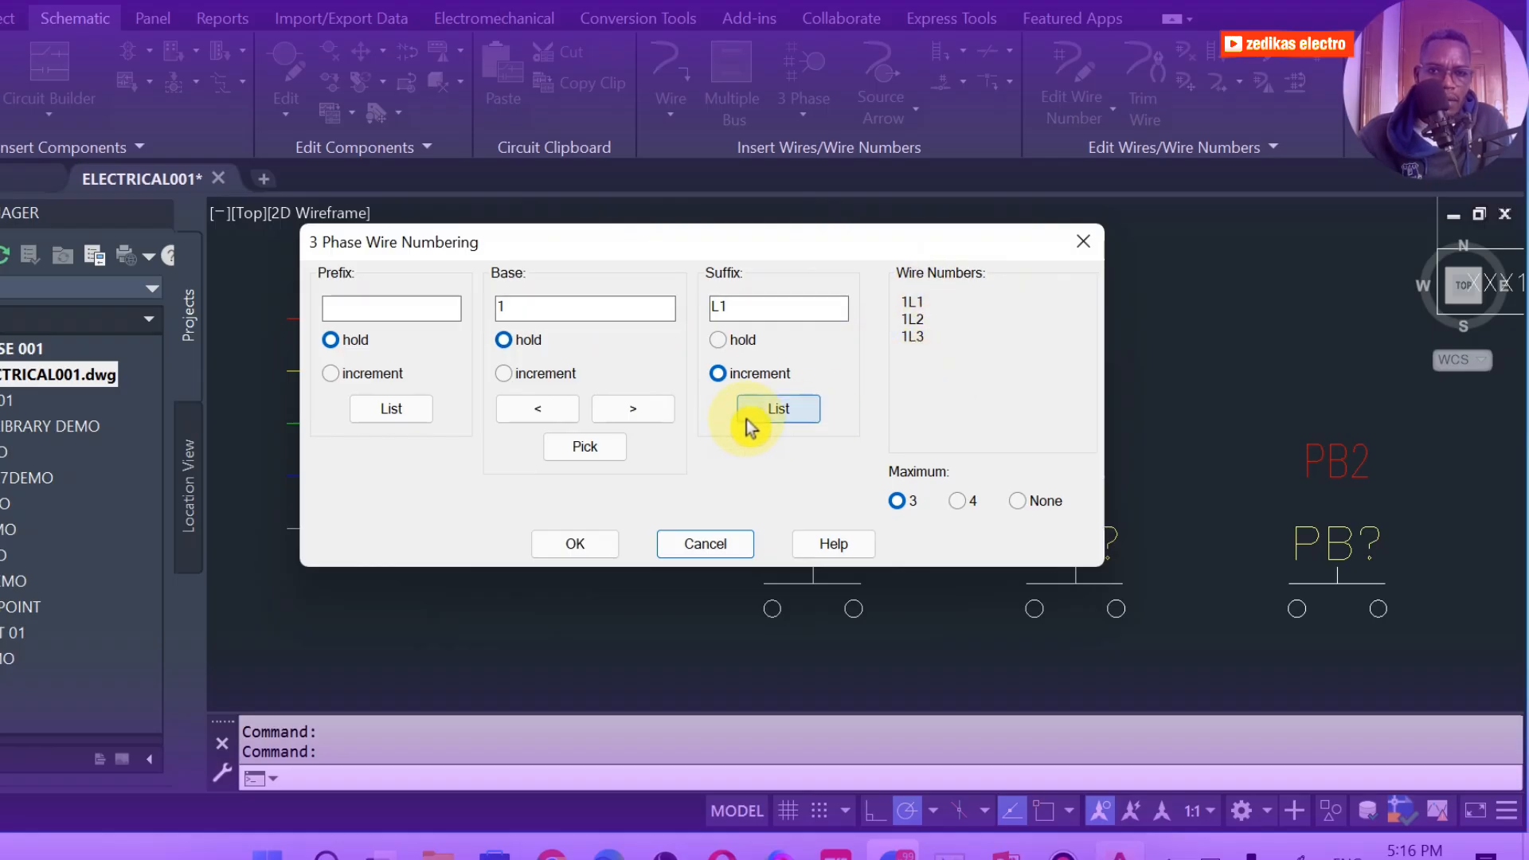
pyautogui.click(770, 410)
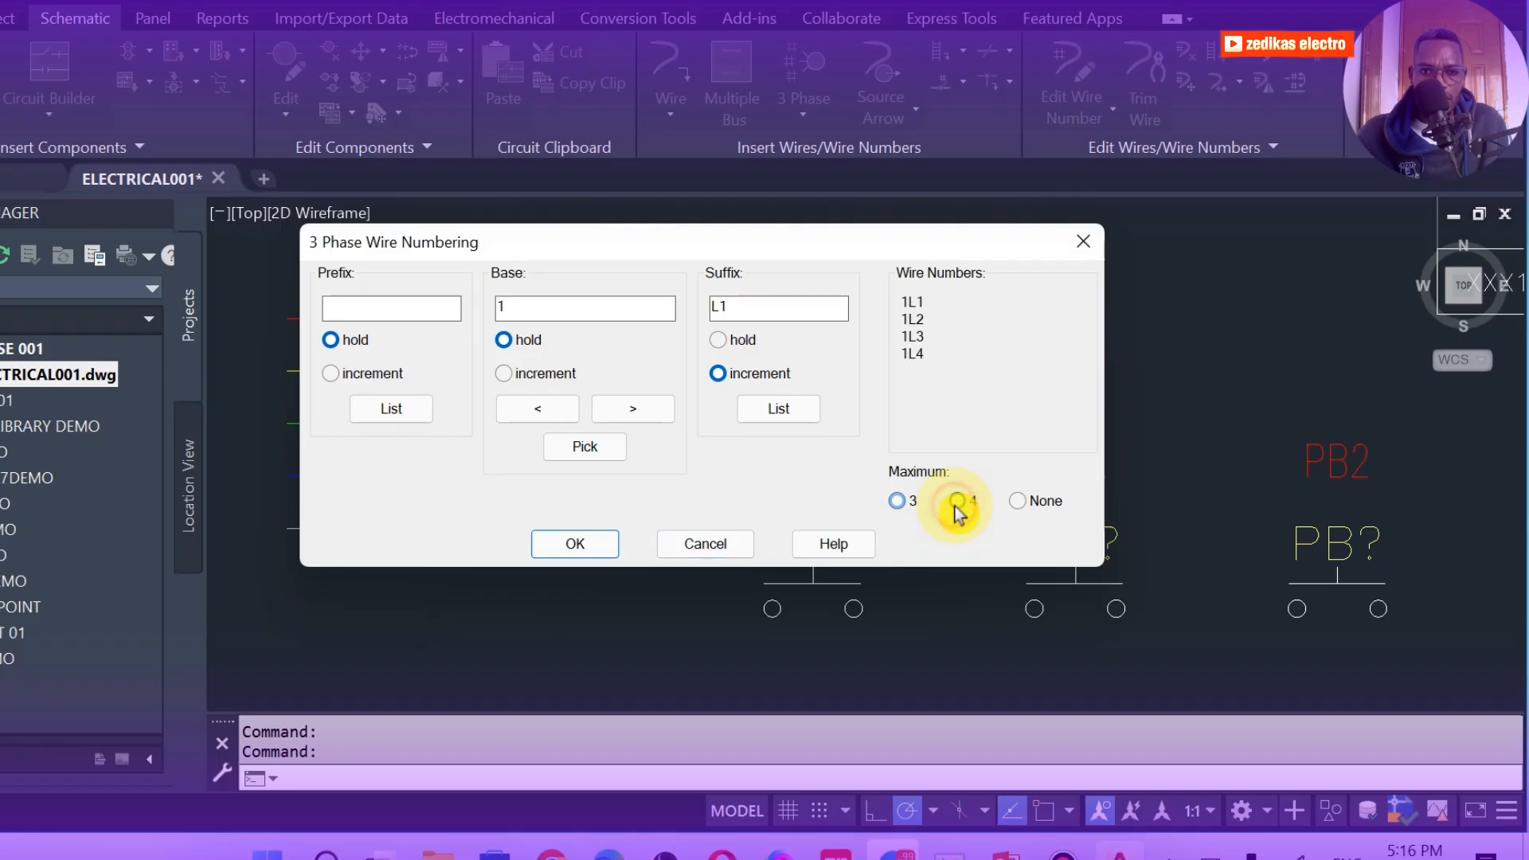
pyautogui.click(959, 507)
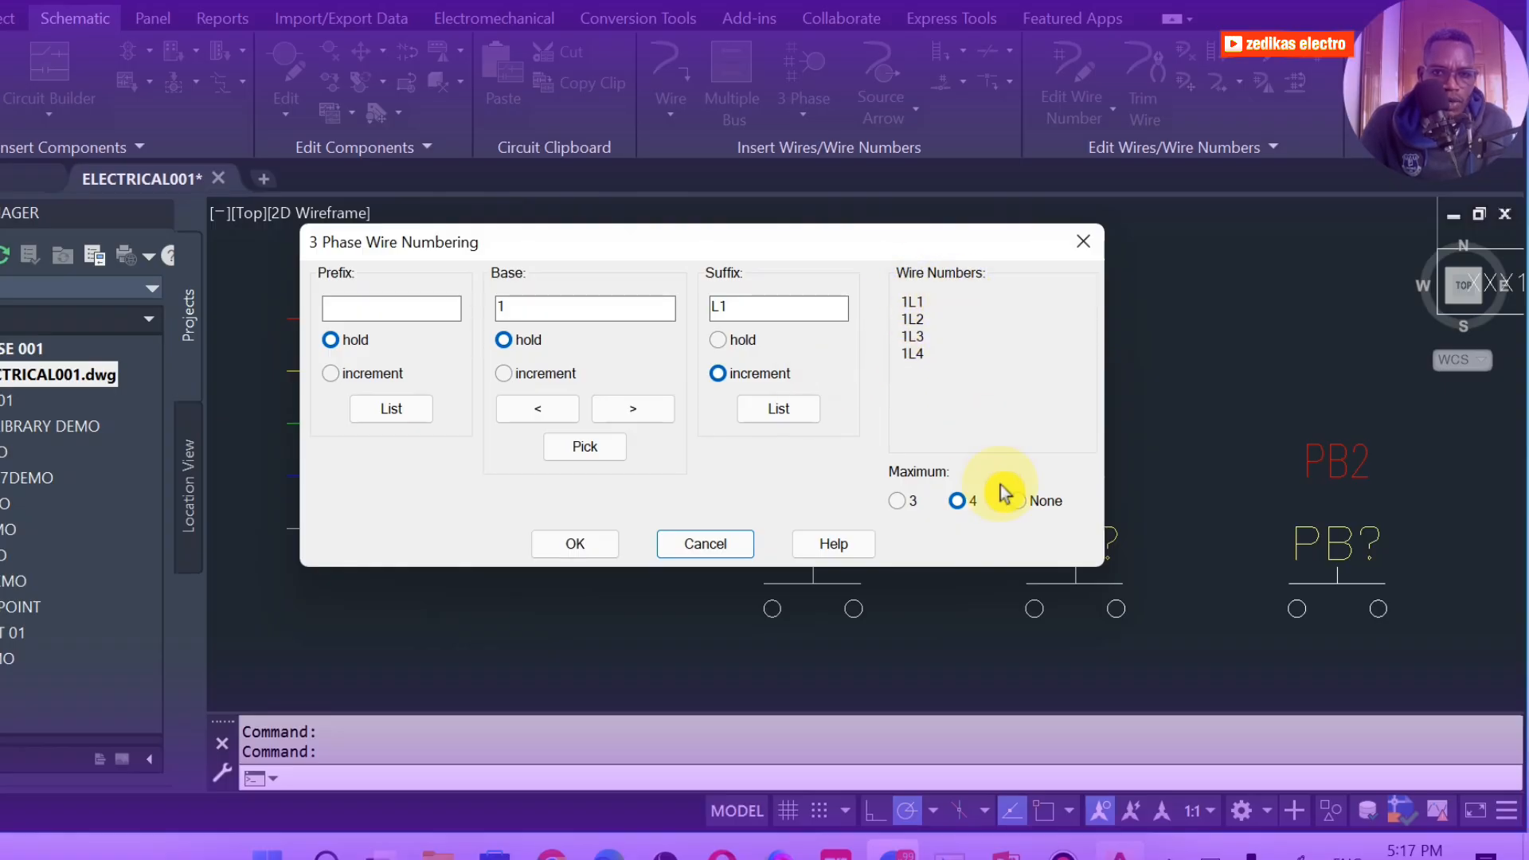
pyautogui.click(898, 502)
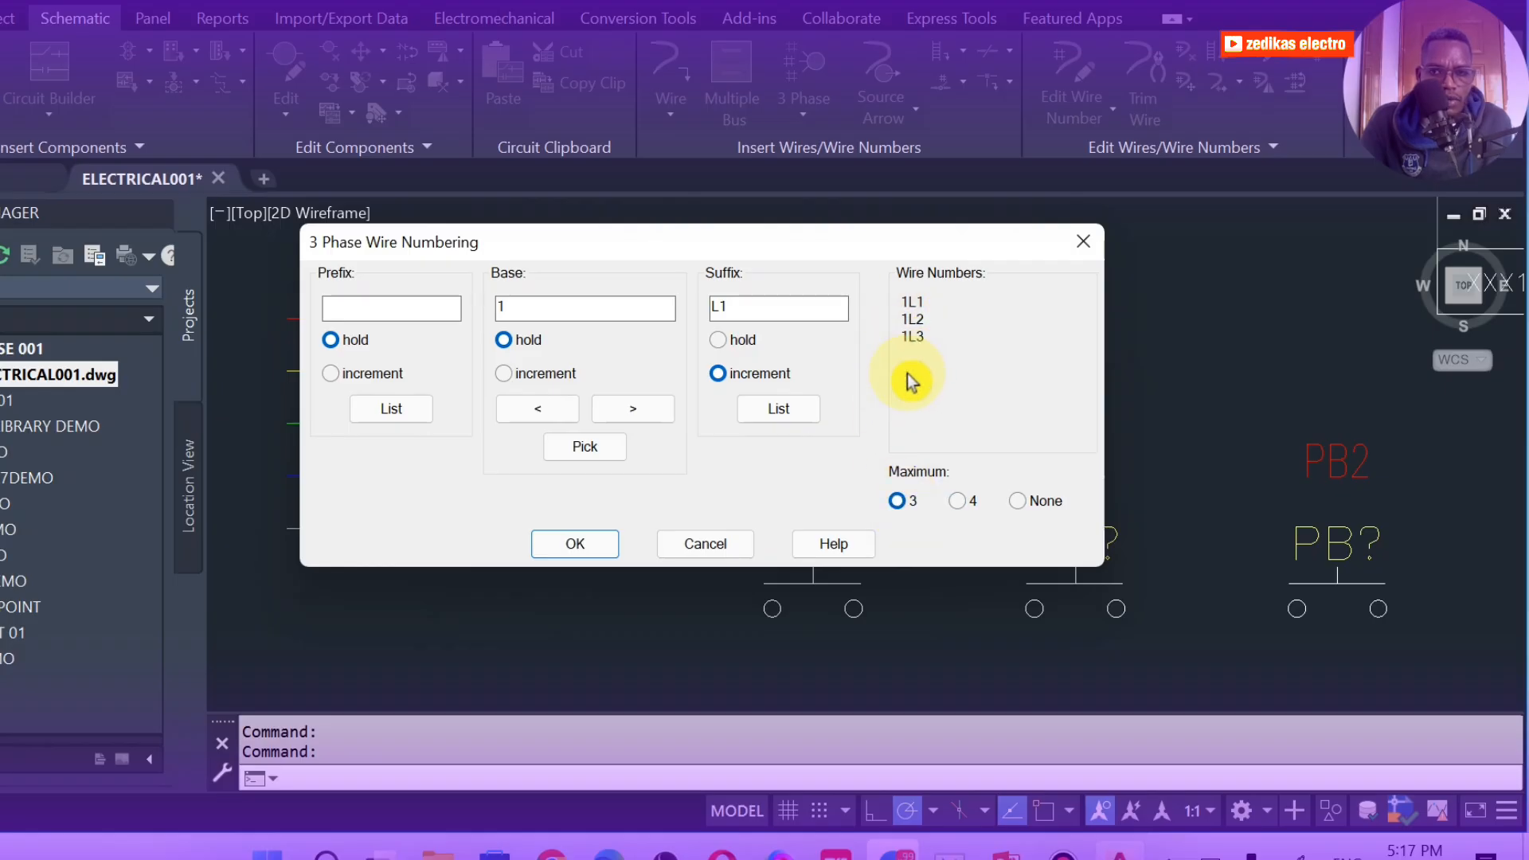
pyautogui.click(957, 500)
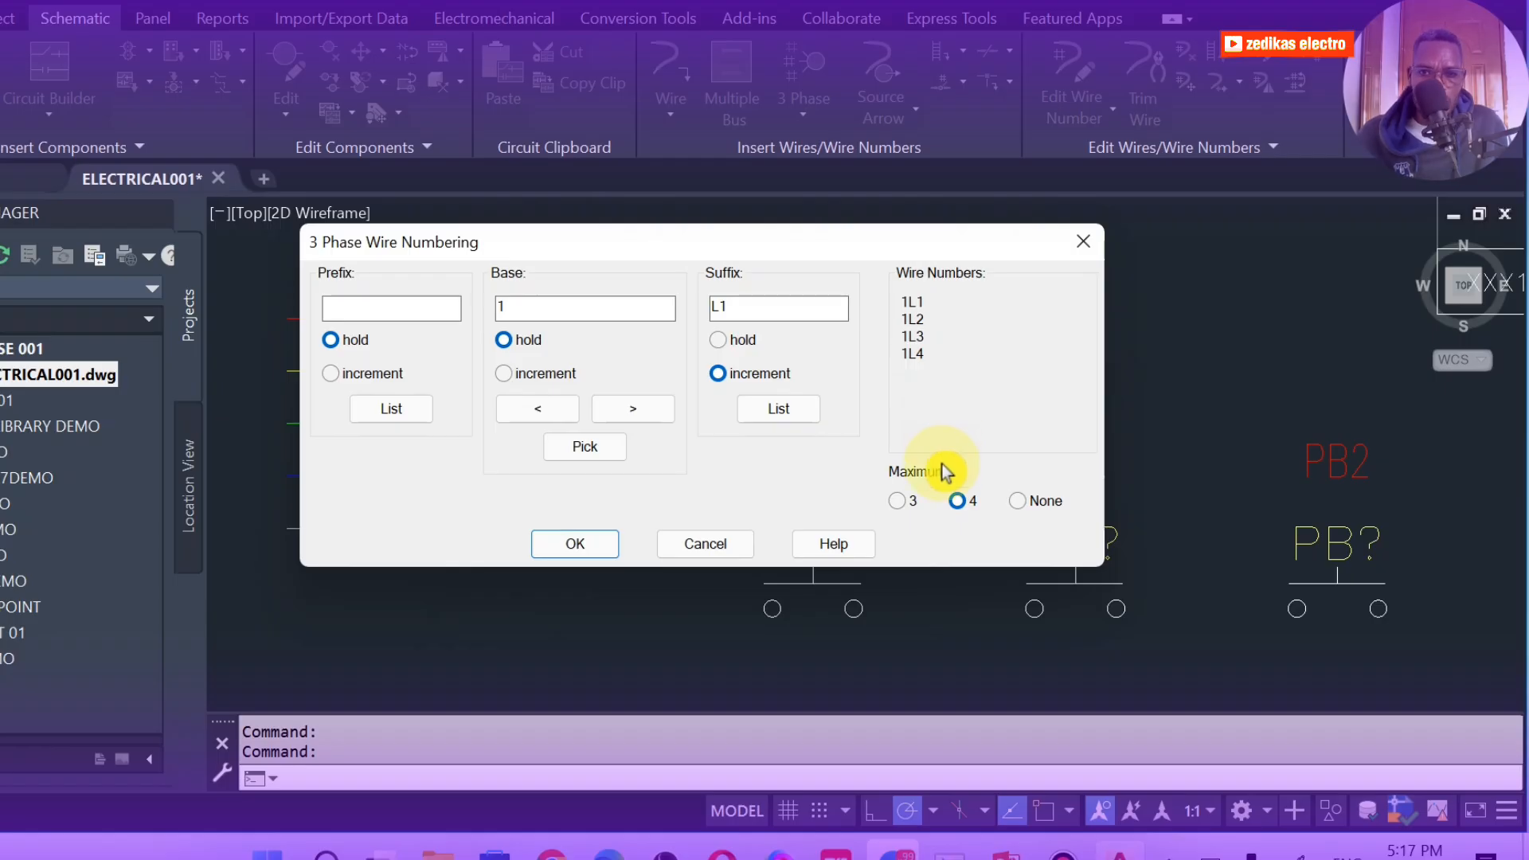
pyautogui.click(571, 545)
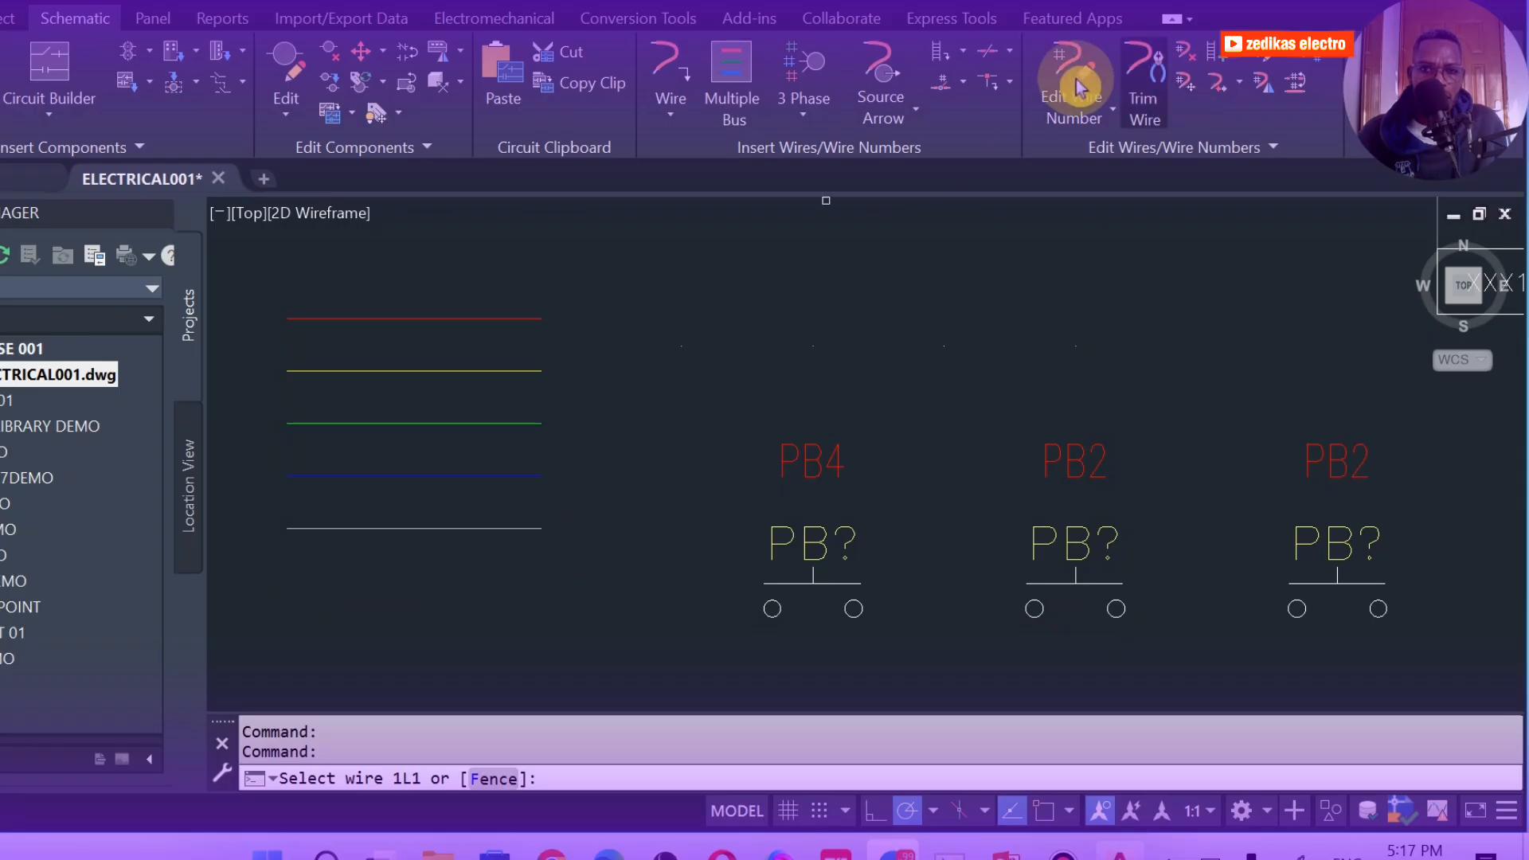
pyautogui.click(803, 202)
pyautogui.press('Escape')
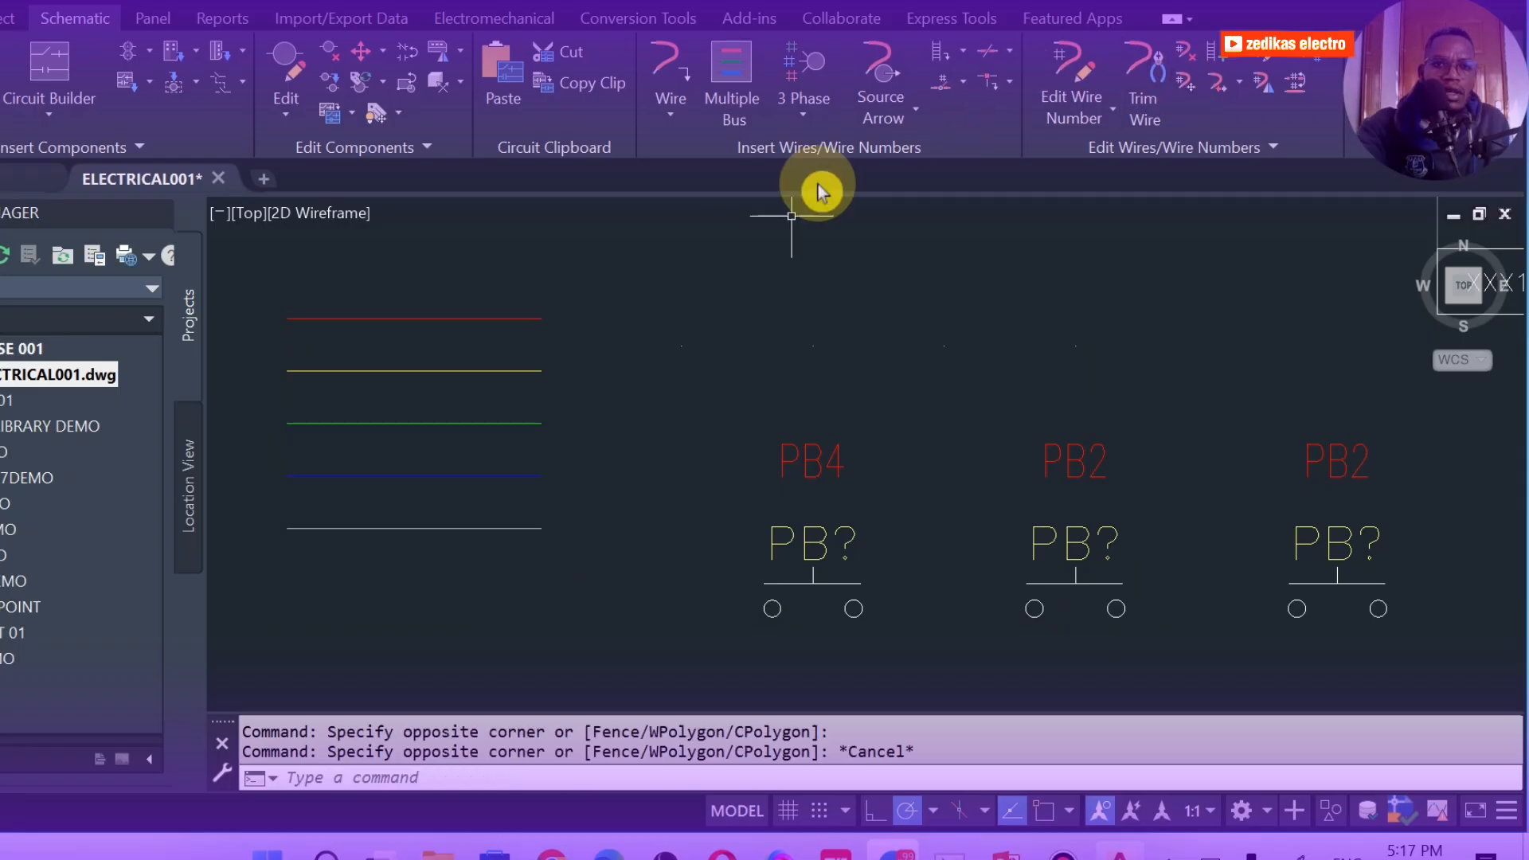
# Look at the destination marker styles and wire connection orientations offered by Fan Out Destination
pyautogui.click(918, 118)
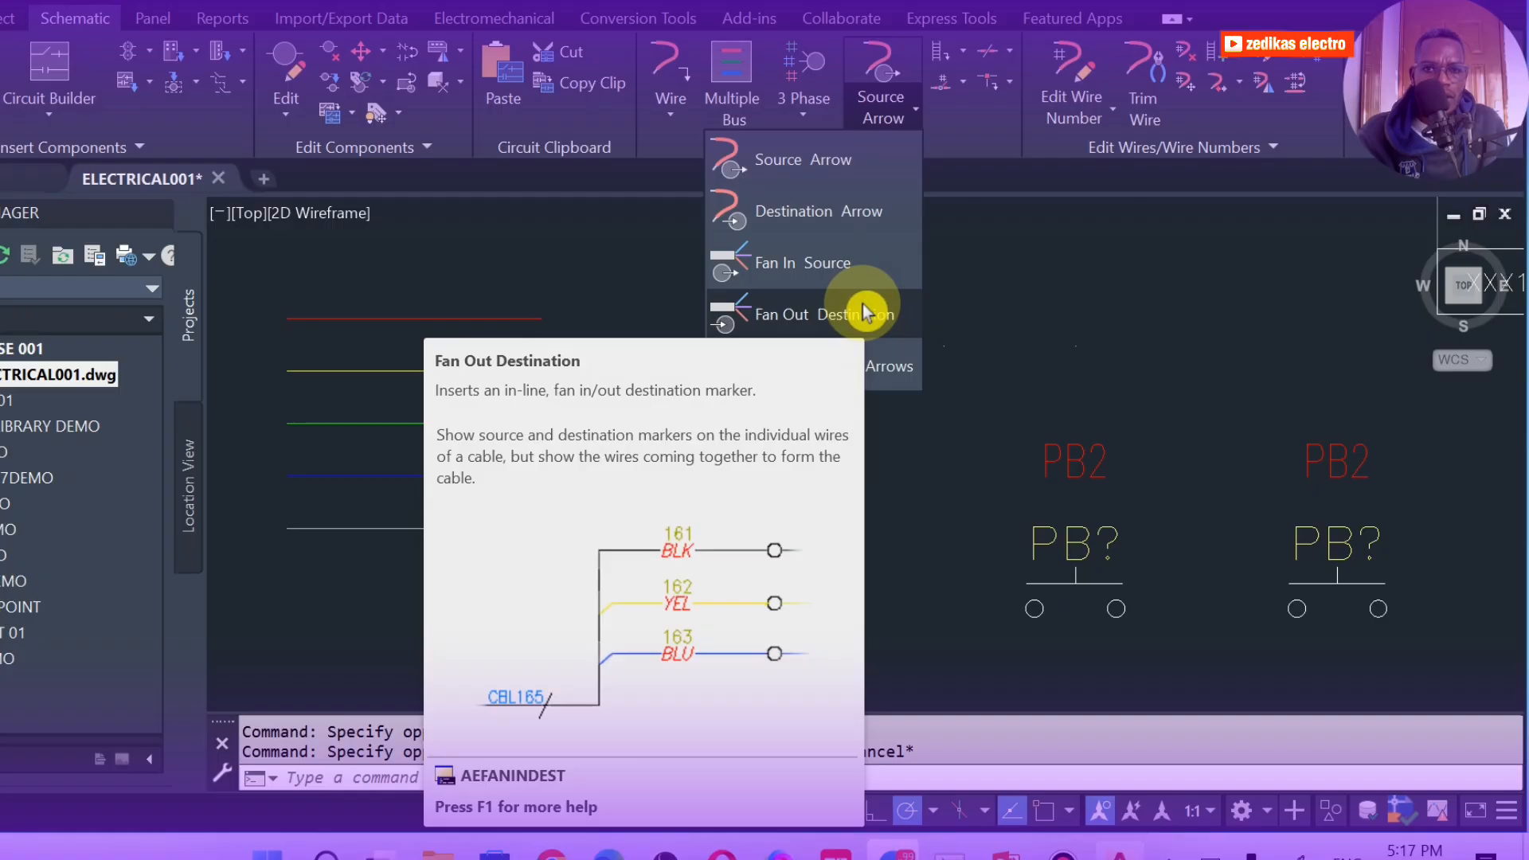
pyautogui.click(867, 313)
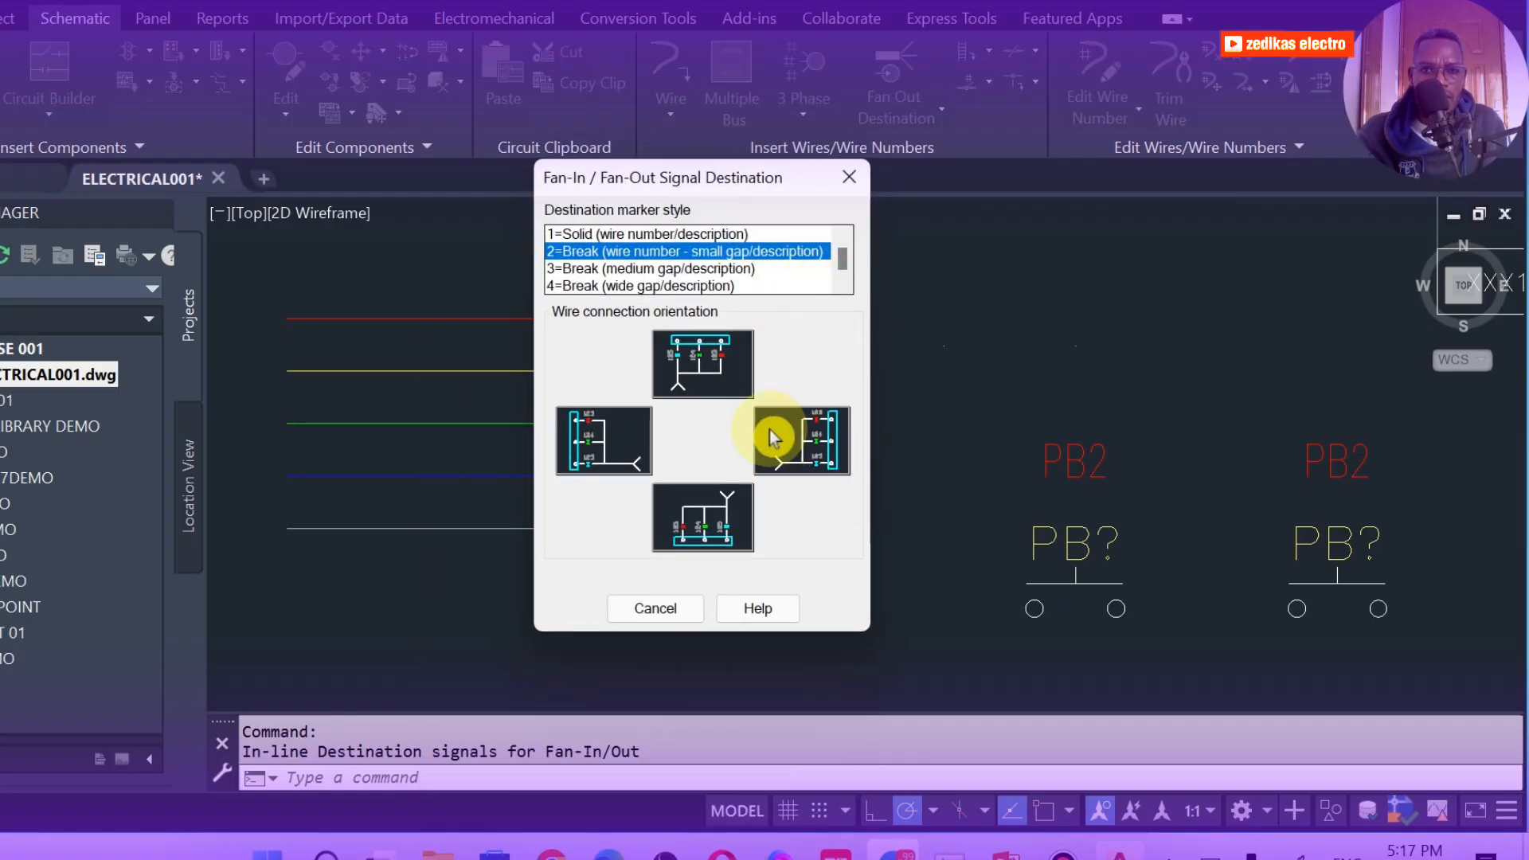
pyautogui.click(749, 354)
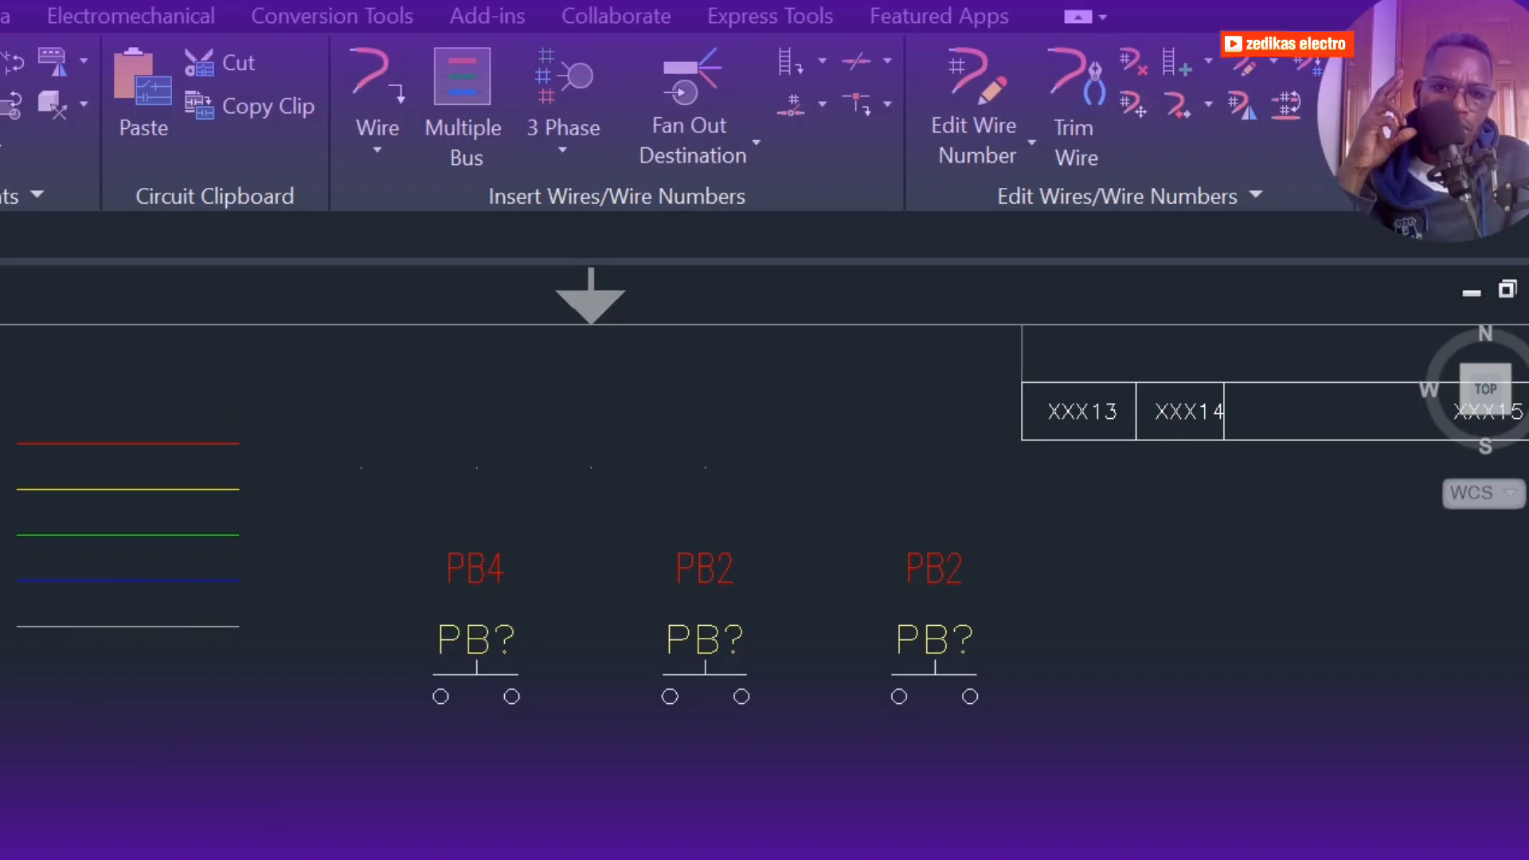
# Turn on snap mode for the drawing and check the object snap tracking setting
pyautogui.click(819, 811)
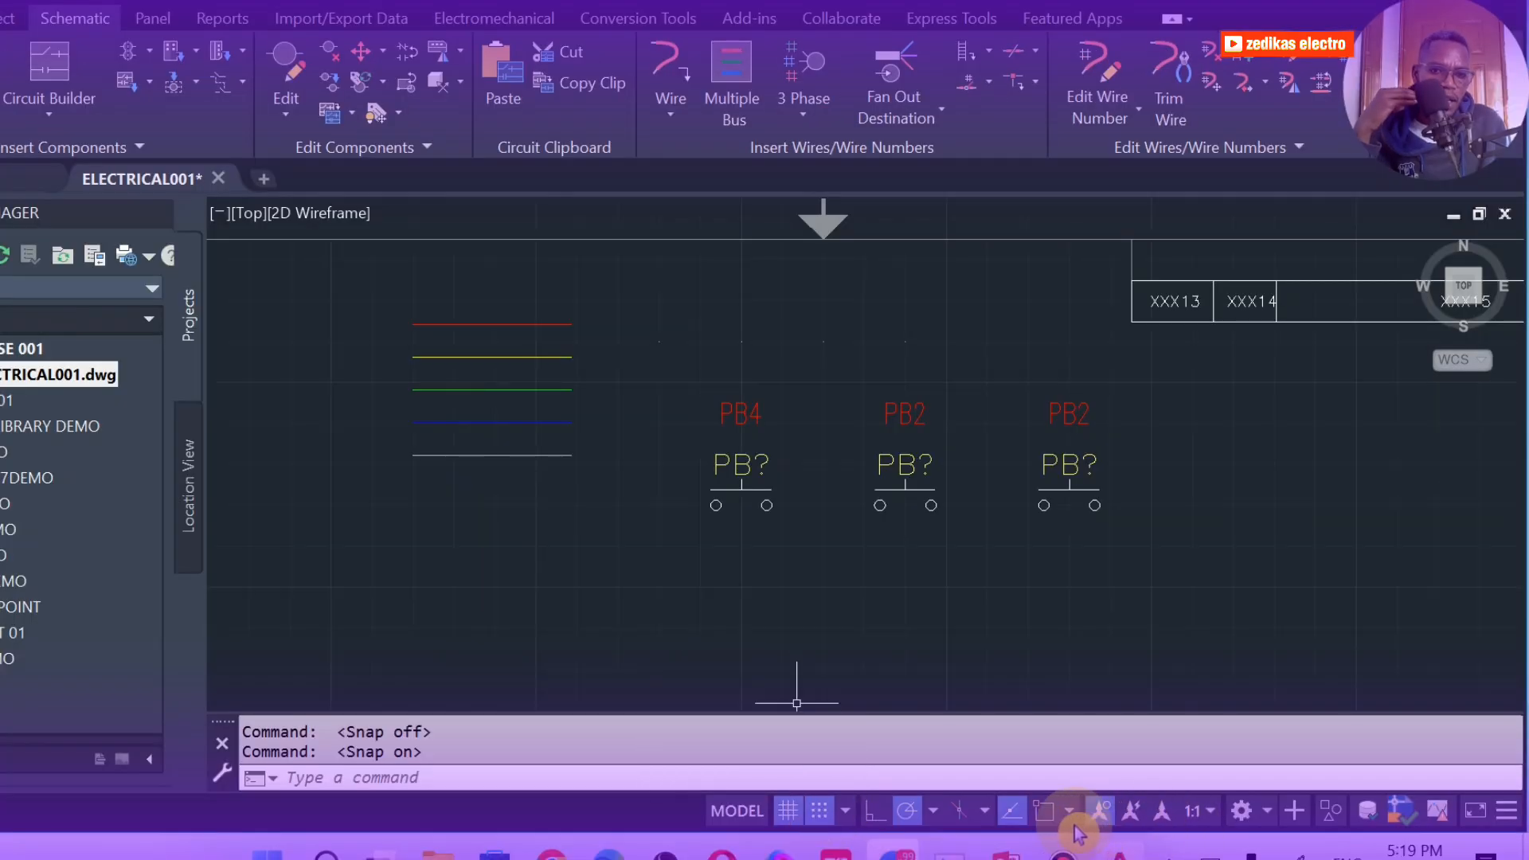
pyautogui.click(1012, 812)
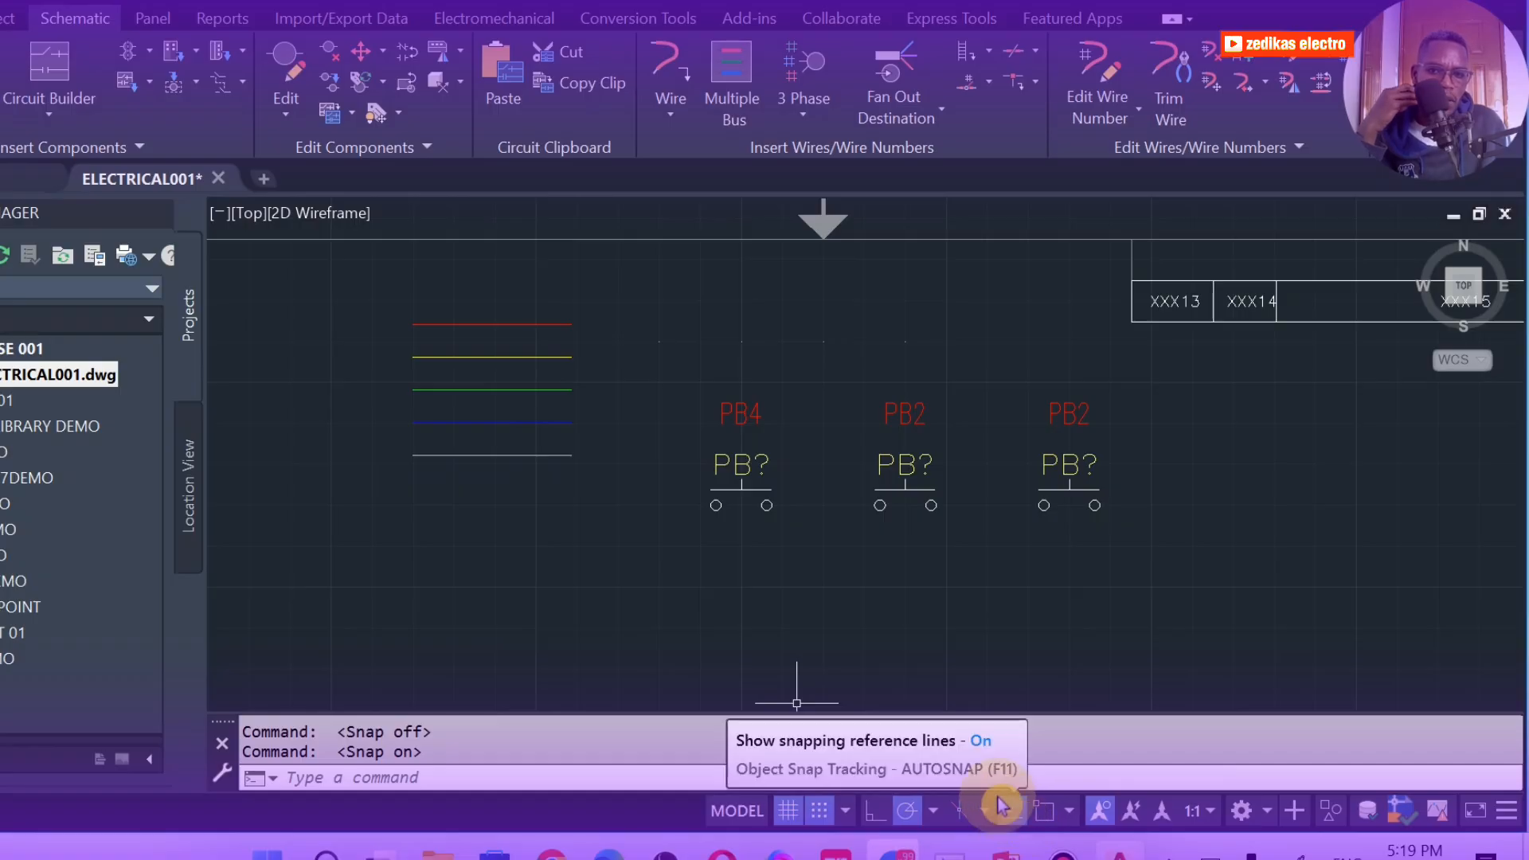